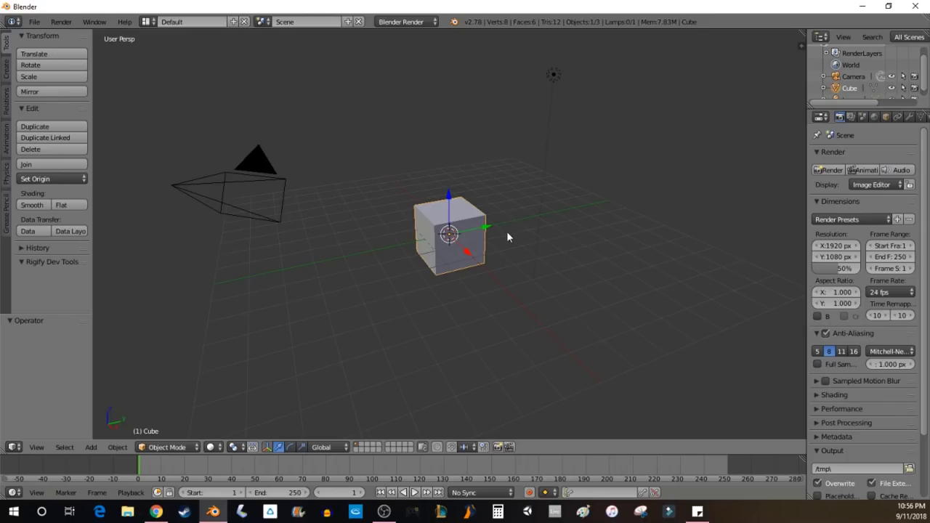
- Display the 3D view's properties sidebar and look through its transform, view and shading settings
middle_drag(577, 291, 322, 177)
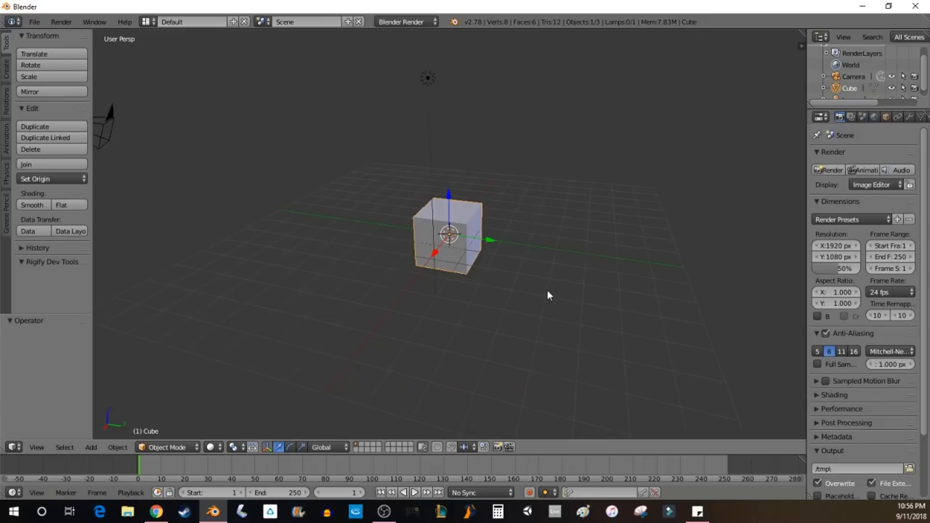
key(n)
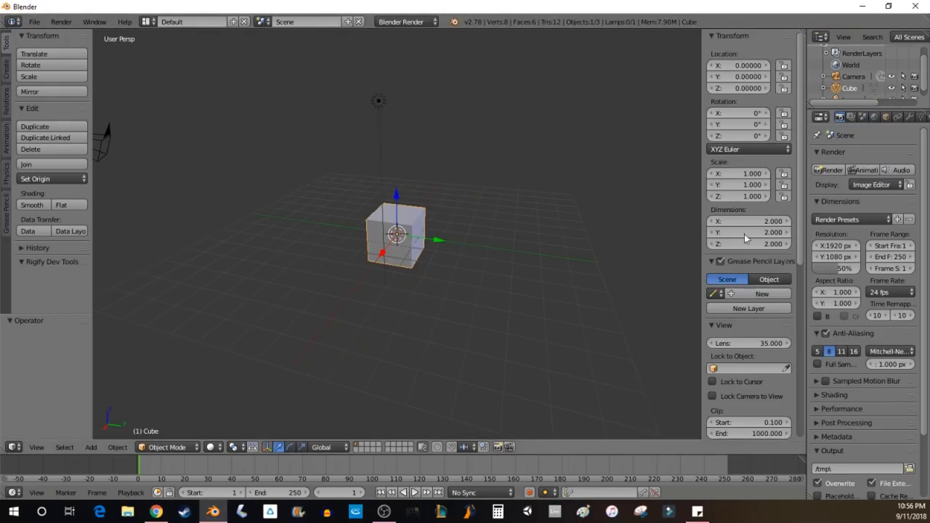
scroll(750, 271, down, 6)
scroll(746, 181, down, 6)
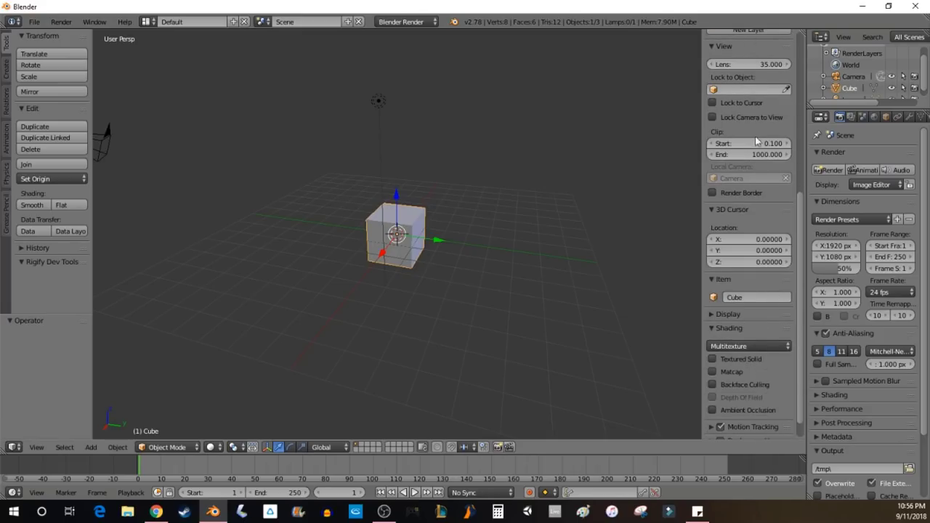
scroll(752, 348, up, 8)
scroll(731, 293, up, 4)
- Set the cube's X location to 0.5 and its Y location to 4
click(734, 65)
text(0.0)
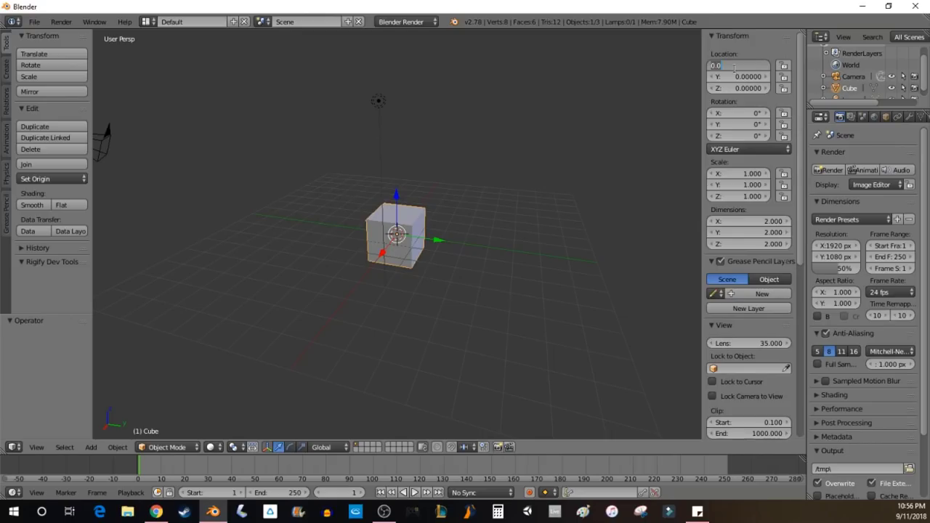
key(BackSpace)
text(.5)
key(Return)
click(741, 76)
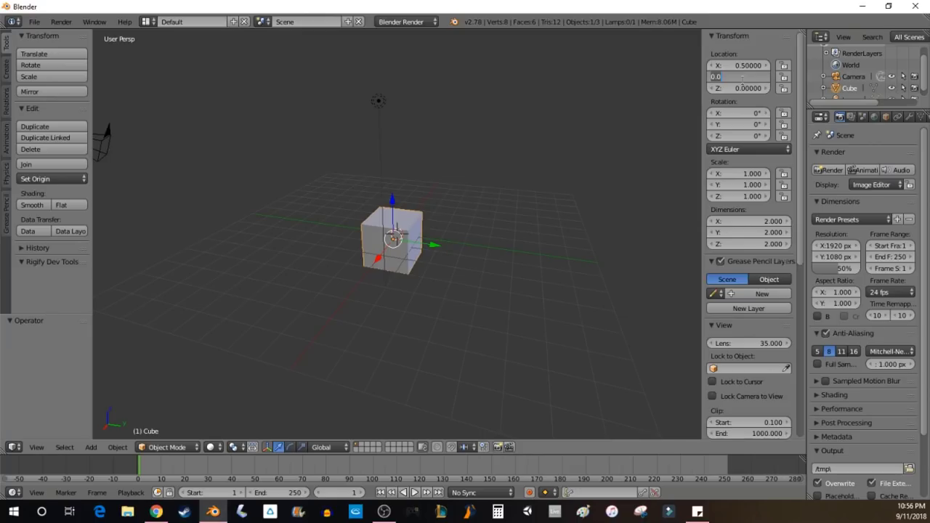
text(4)
key(Return)
- Reset the cube's X and Y locations to 0
click(745, 63)
text(0)
key(Tab)
text(0)
key(Tab)
key(Return)
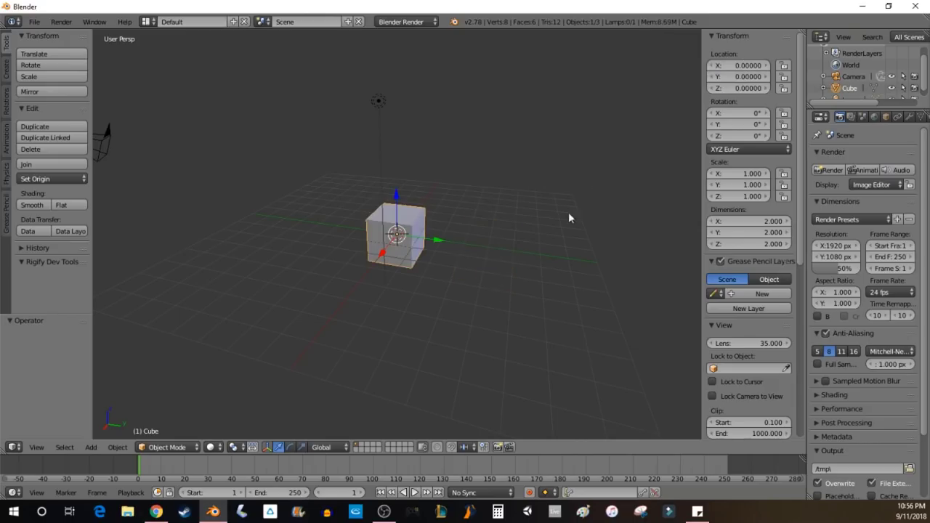
- Scale the cube along the X axis to about 0.452 so it becomes a thin block
scroll(436, 189, up, 5)
middle_drag(451, 206, 554, 273)
scroll(539, 236, down, 5)
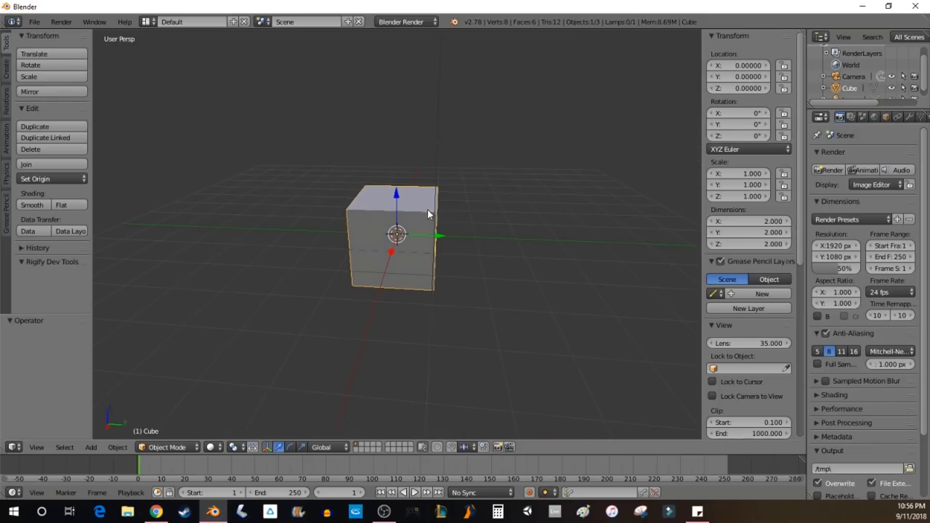
middle_drag(565, 175, 492, 155)
key(s)
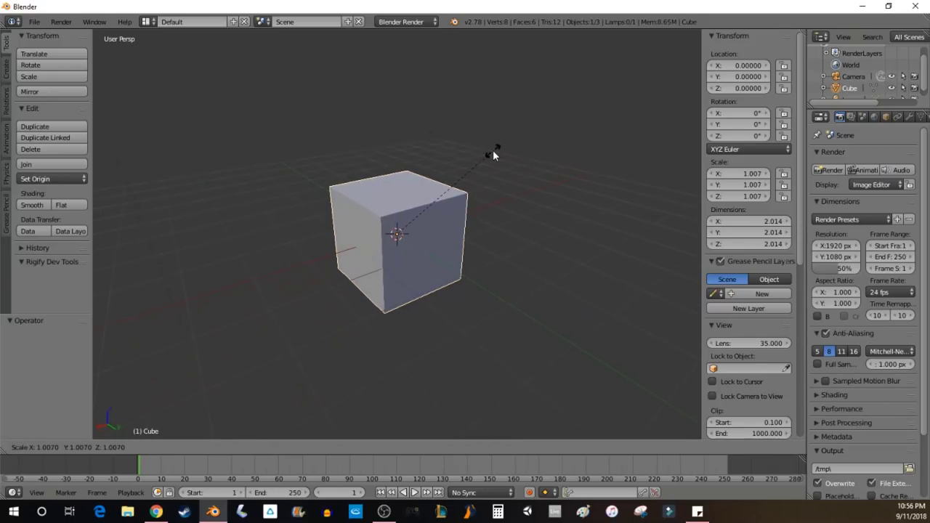
key(x)
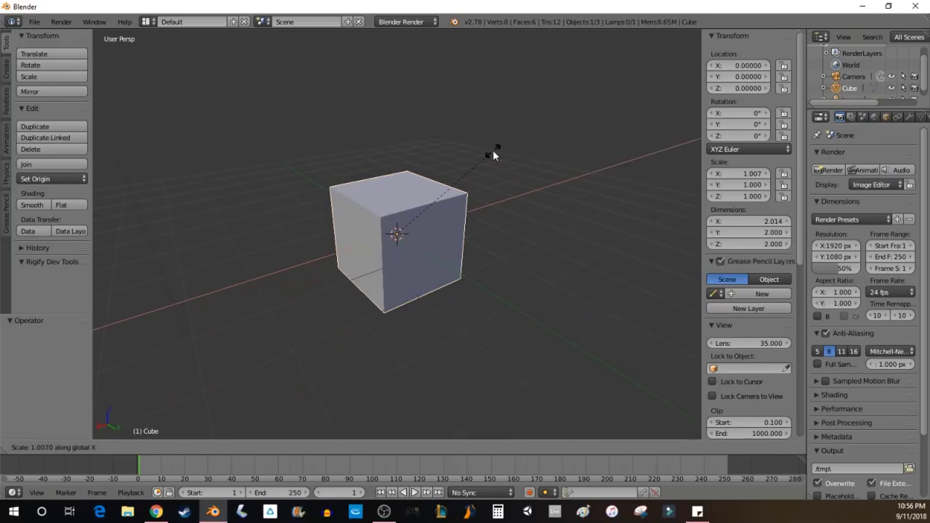
click(390, 176)
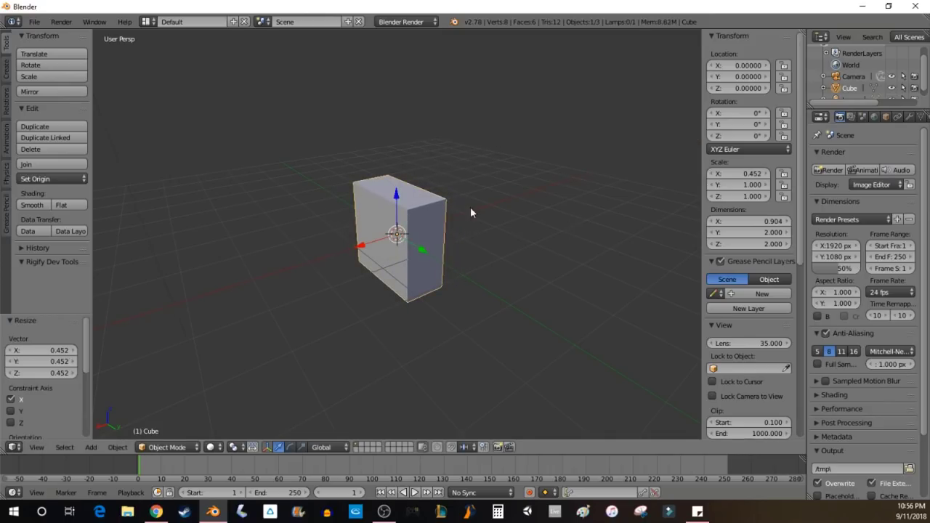
- Switch the flattened cube from Object Mode to Edit Mode
middle_drag(478, 251, 393, 243)
middle_drag(466, 284, 393, 197)
middle_drag(425, 144, 463, 227)
click(163, 448)
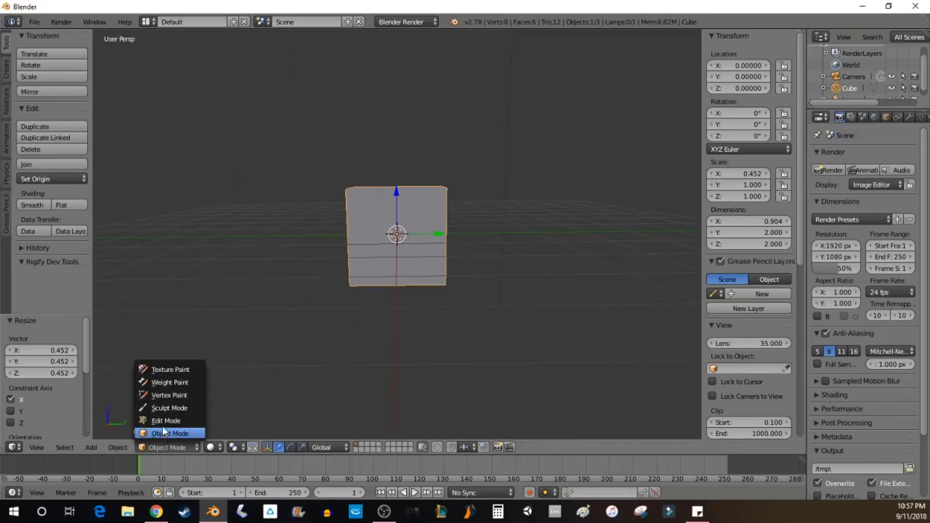
click(167, 420)
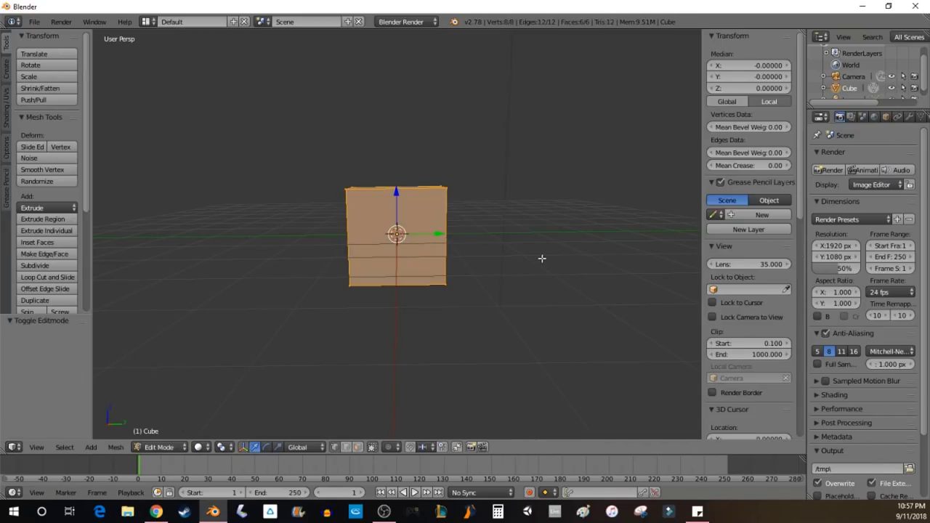
- Add one vertical and one horizontal loop cut through the middle of the block's broad face
mouse_move(542, 255)
middle_down()
mouse_move(460, 257)
mouse_move(493, 221)
mouse_move(547, 244)
middle_up()
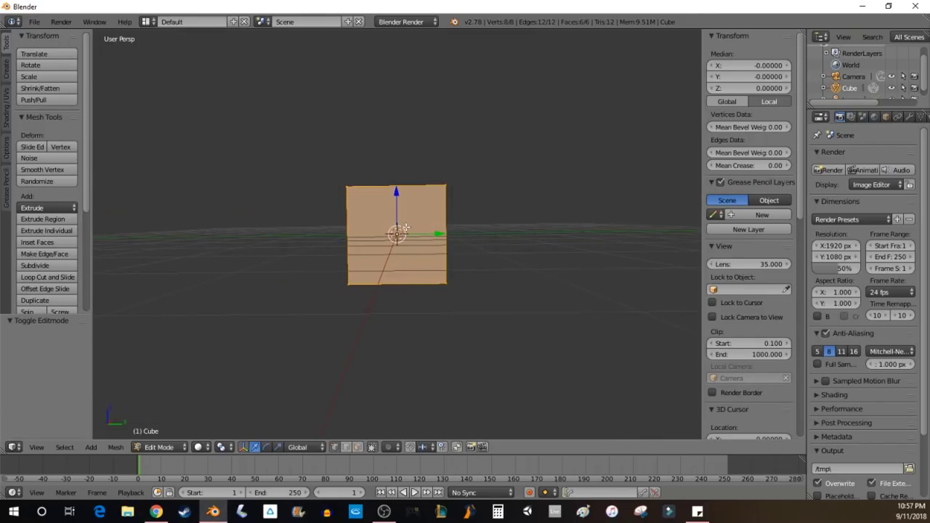
key(ctrl+r)
click(380, 204)
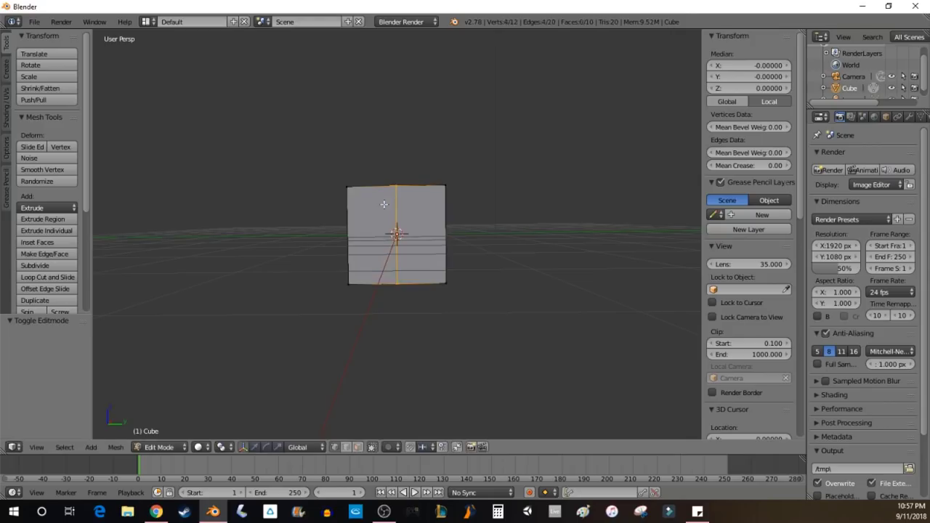
click(372, 218)
key(ctrl+r)
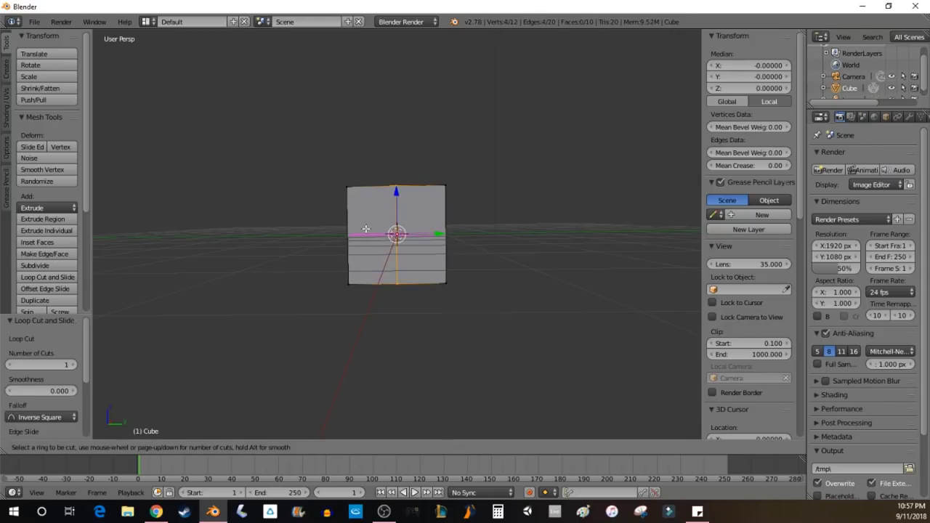
click(366, 229)
click(367, 229)
- Scale the horizontal middle edge loop inward uniformly to about 0.905 to form a waist
middle_drag(542, 192, 434, 214)
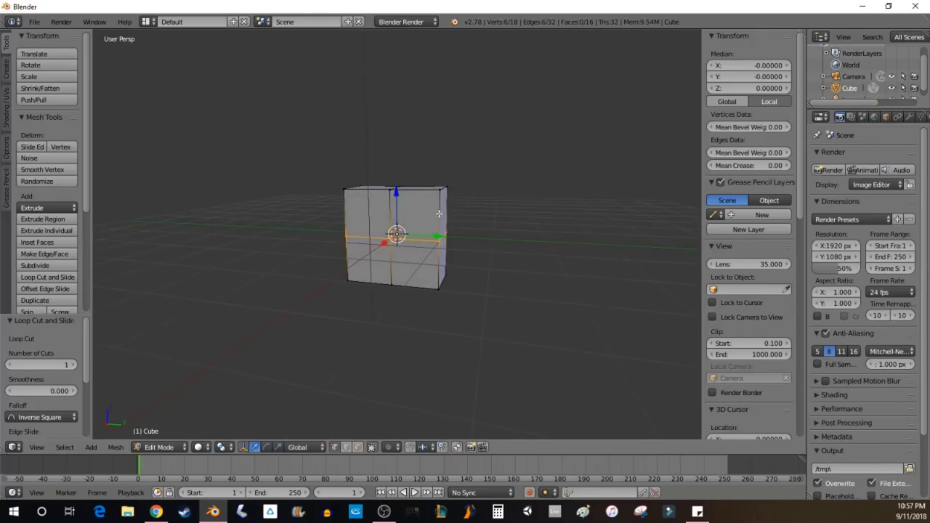
key(s)
click(498, 232)
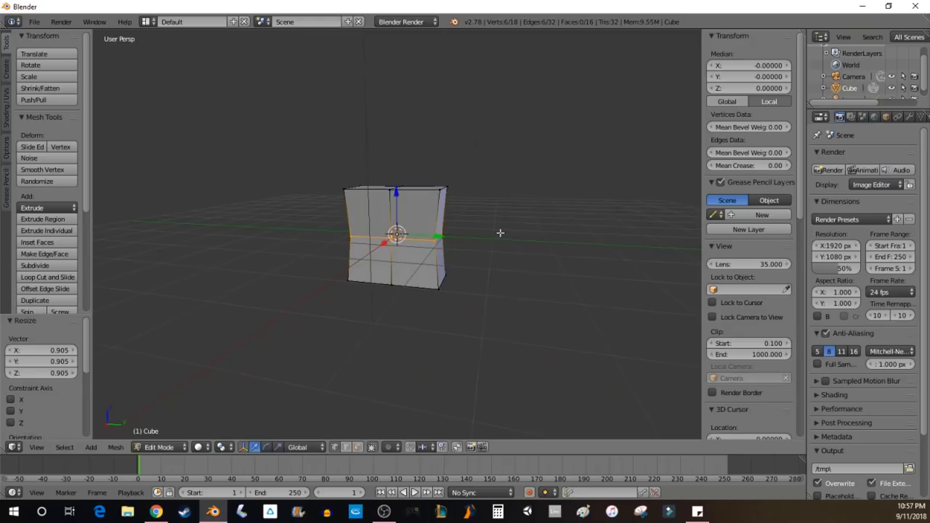
- Select the vertical middle edge loop and scale it outward uniformly to about 1.067
middle_drag(498, 216, 466, 211)
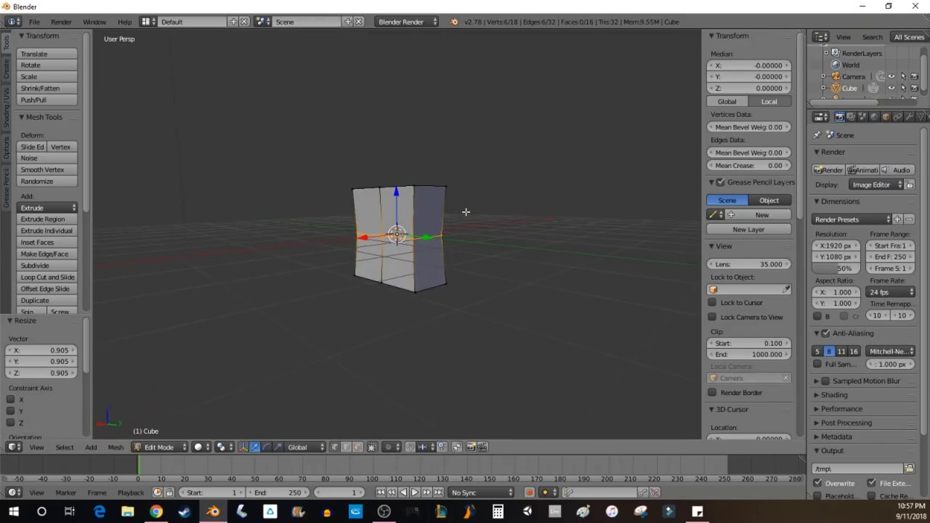
middle_drag(388, 208, 493, 179)
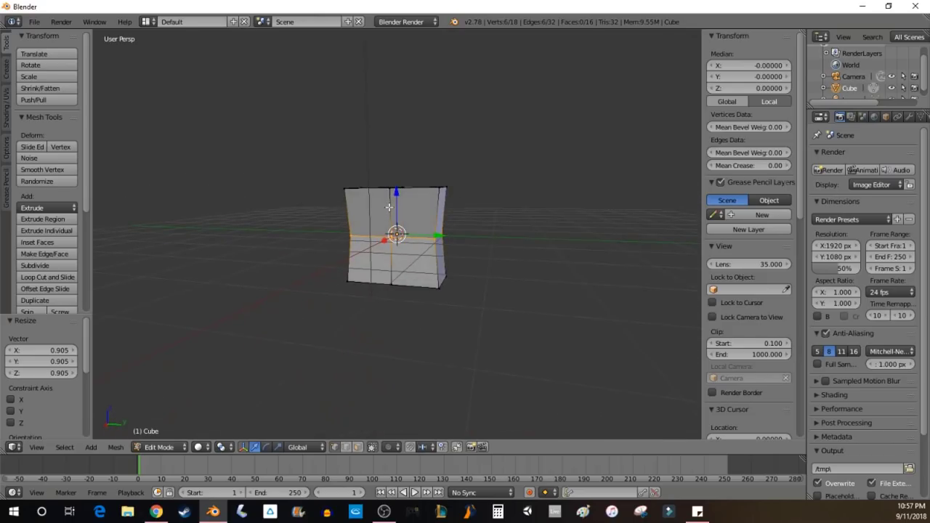
middle_drag(457, 107, 447, 153)
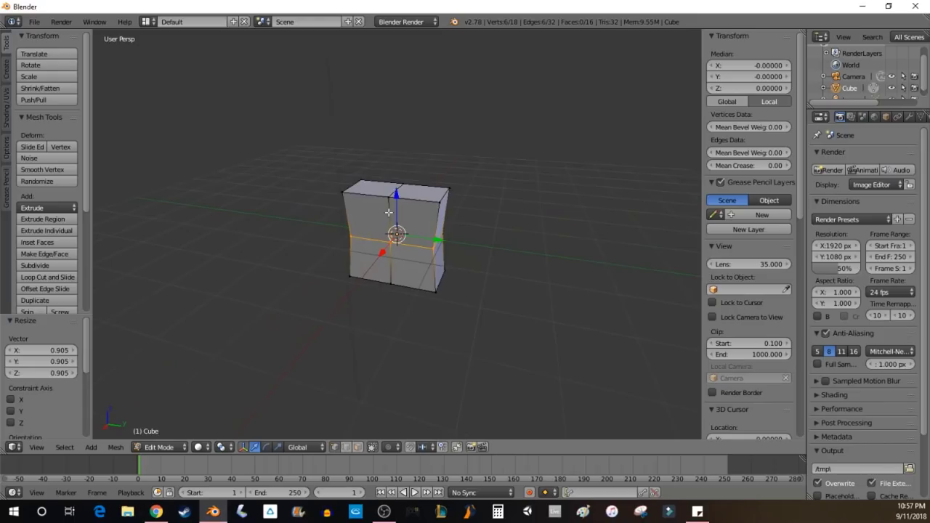
alt+right_click(388, 212)
middle_drag(557, 147, 473, 182)
key(s)
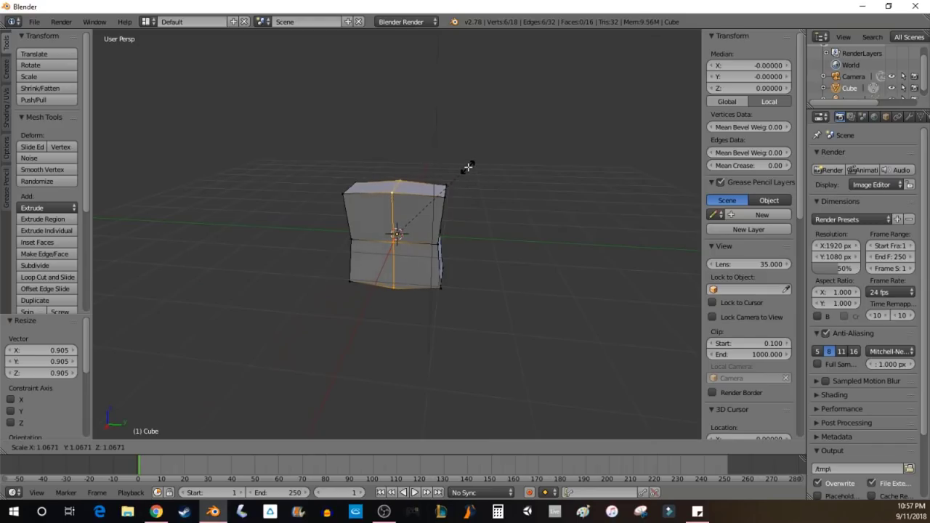
click(468, 167)
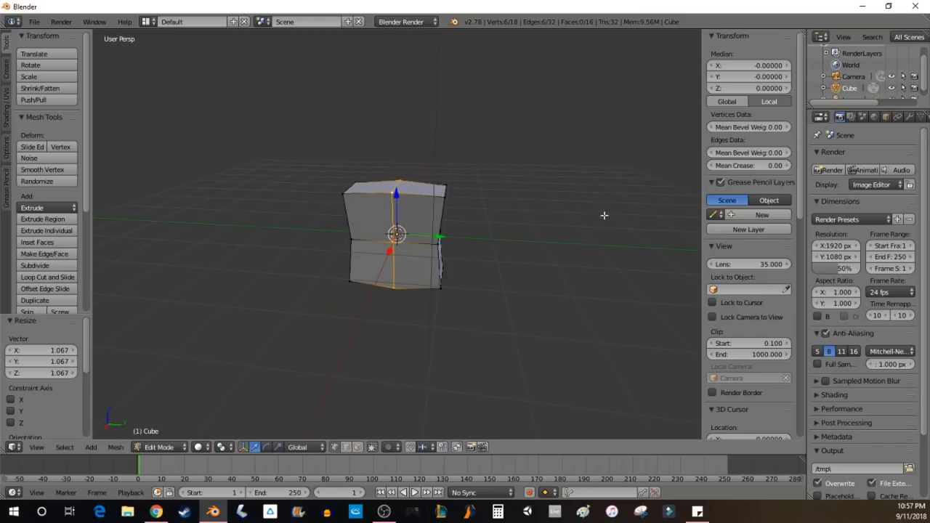
- Add a vertical loop cut through the middle of each half of the broad face
middle_drag(493, 234, 507, 205)
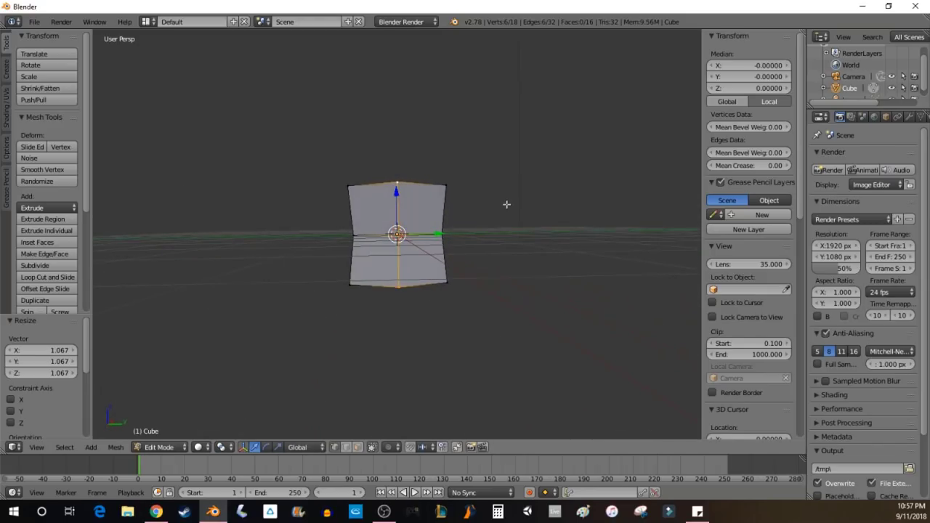
key(ctrl+r)
click(422, 194)
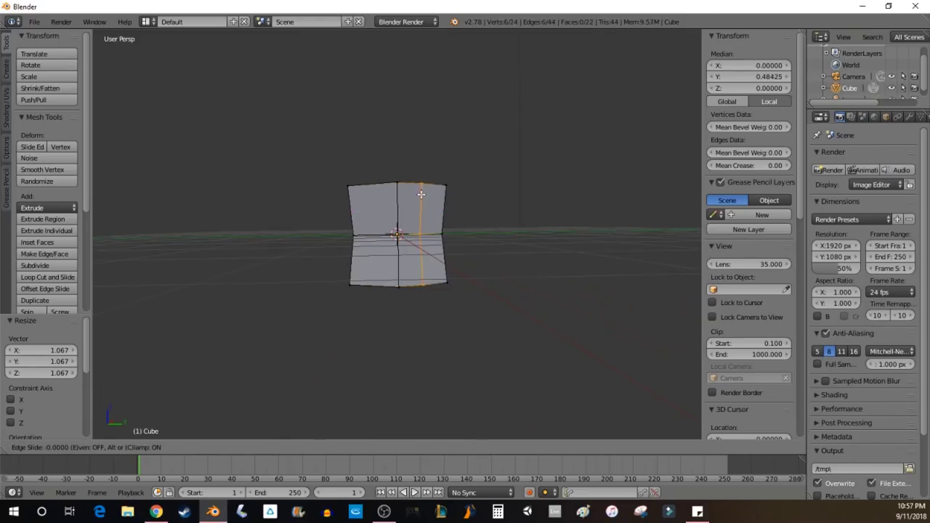
click(422, 194)
key(ctrl+r)
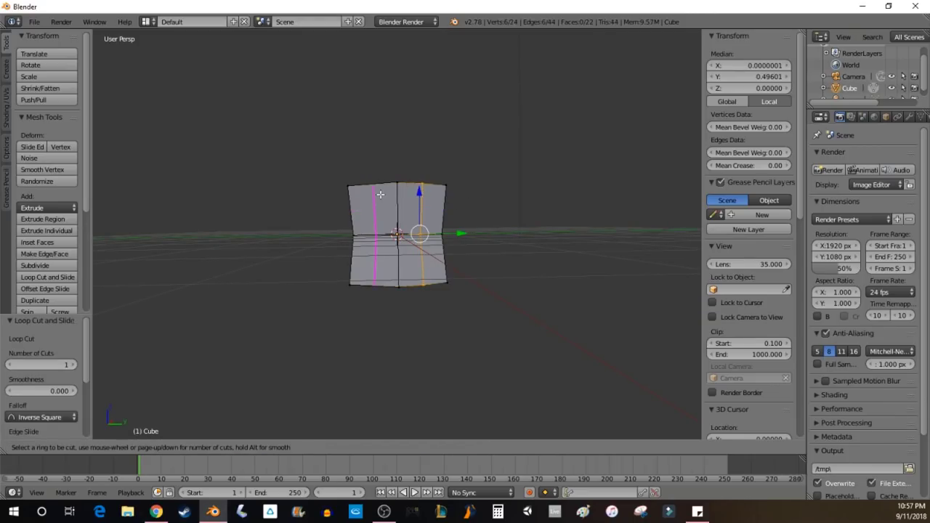
click(378, 193)
click(377, 193)
- Add a horizontal loop cut around the middle of the block's lower half
middle_drag(558, 238, 530, 238)
key(ctrl+r)
click(400, 255)
click(400, 255)
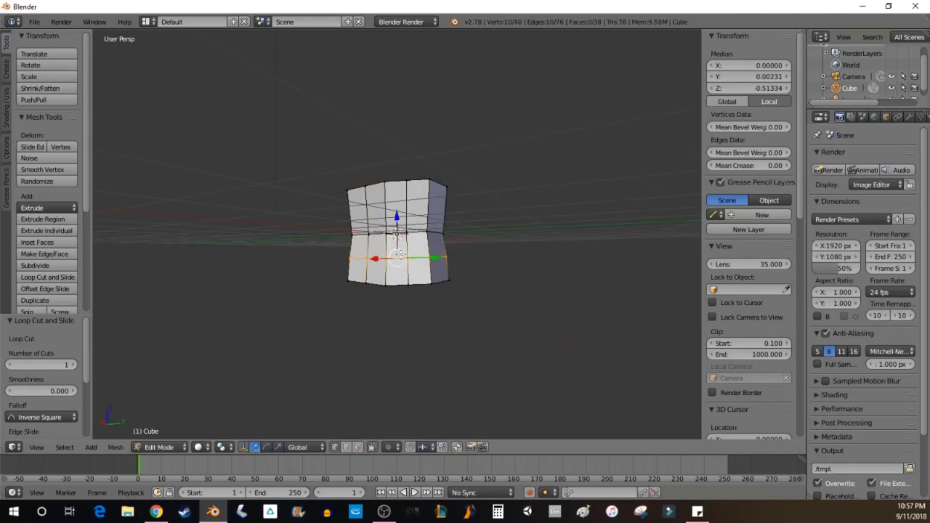
- Change the mesh selection to faces and select the lower two rows of faces on the block's front
middle_drag(474, 327, 499, 261)
scroll(500, 261, down, 1)
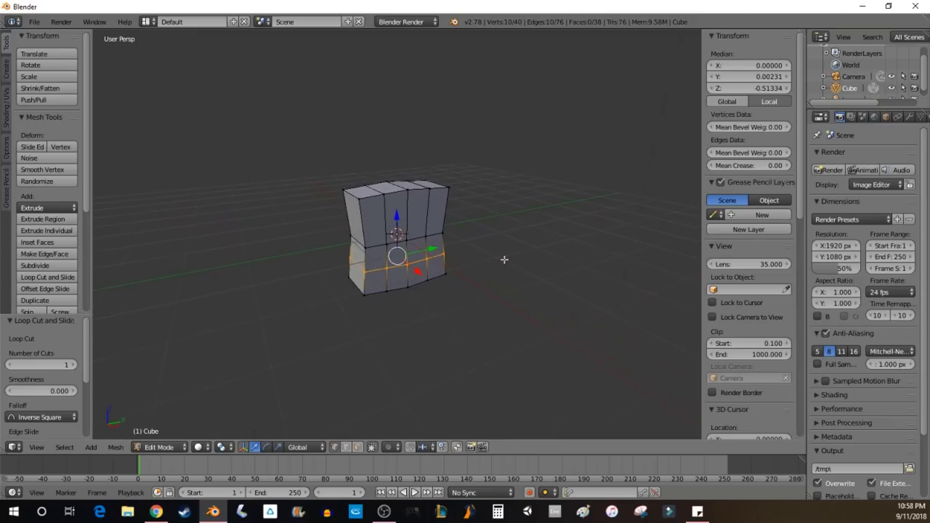
key(ctrl+Tab)
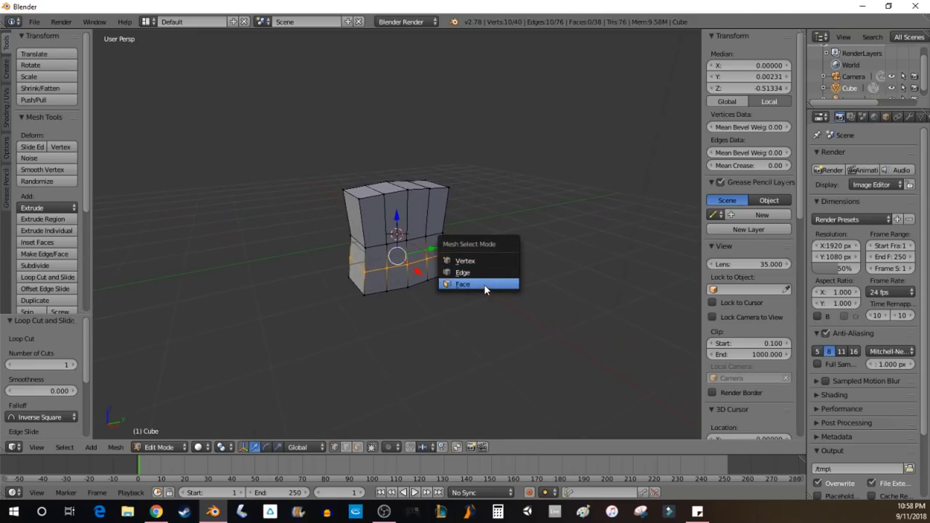
click(484, 284)
middle_drag(552, 201, 347, 258)
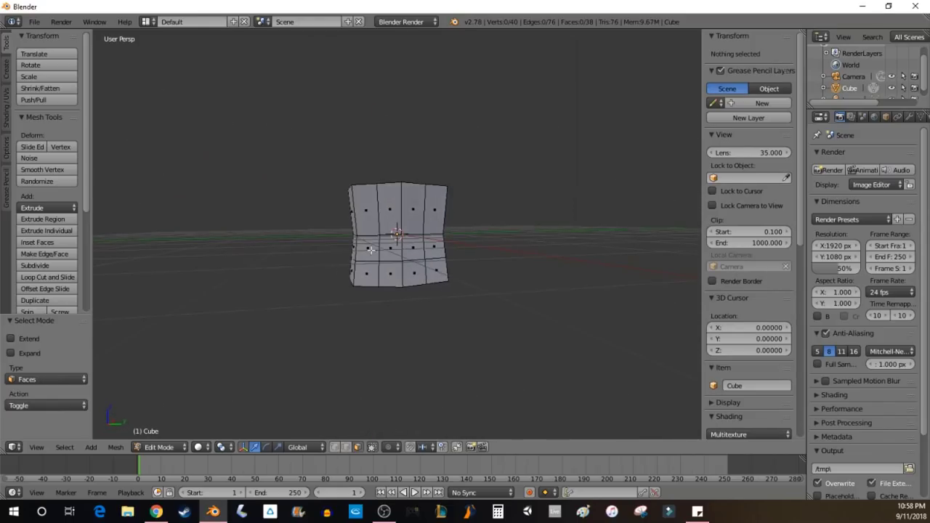
right_click(369, 247)
shift+right_click(439, 273)
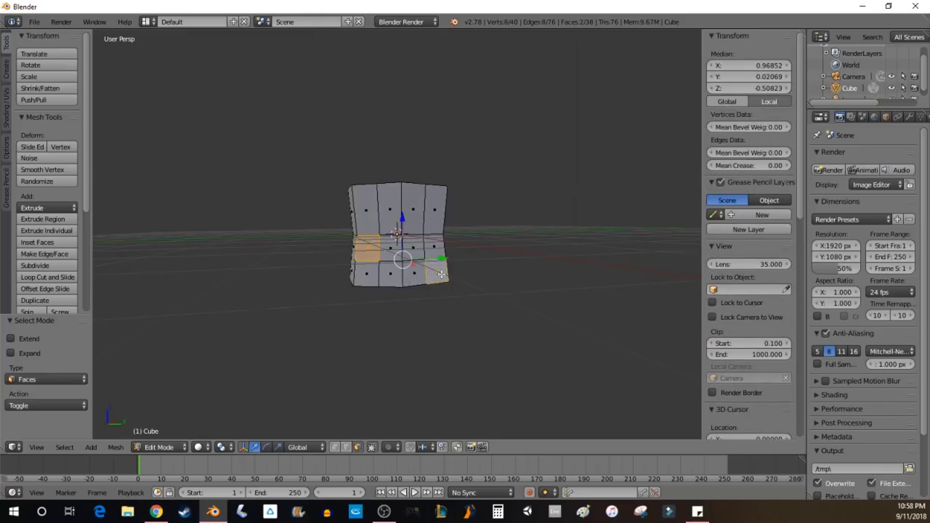
shift+right_click(365, 272)
shift+right_click(433, 248)
shift+right_click(391, 248)
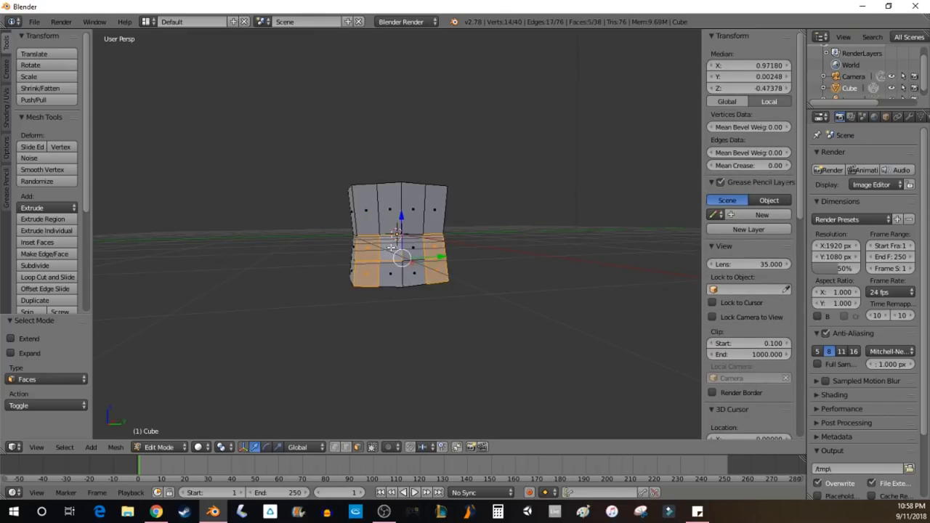
ctrl+right_click(425, 276)
- Extend the selection to the lower two rows on the back and both sides, plus the underside faces
middle_drag(445, 255, 489, 249)
ctrl+right_click(356, 247)
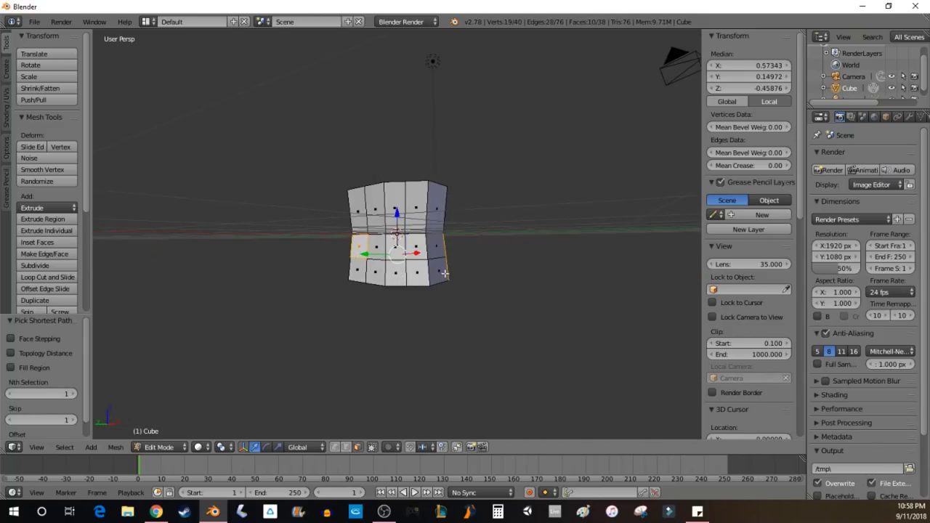
ctrl+right_click(437, 250)
ctrl+right_click(442, 270)
ctrl+right_click(345, 275)
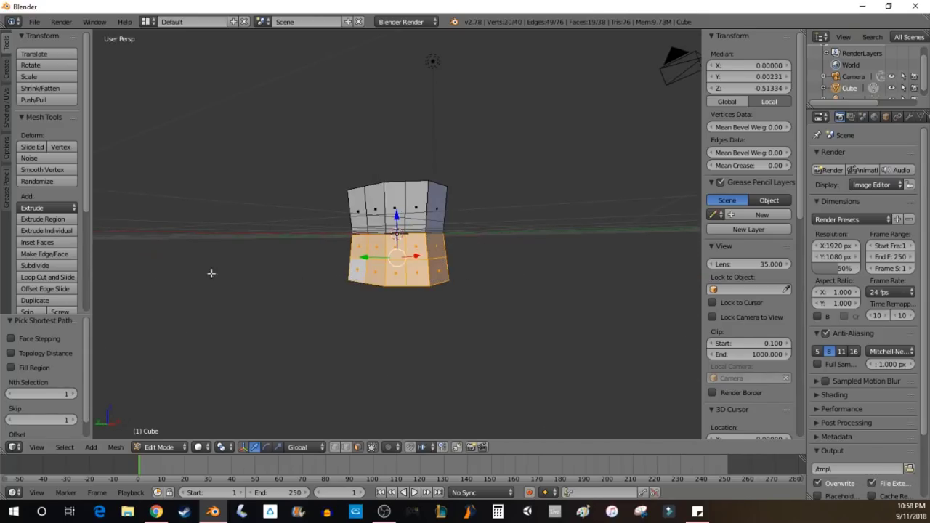
middle_drag(268, 266, 533, 274)
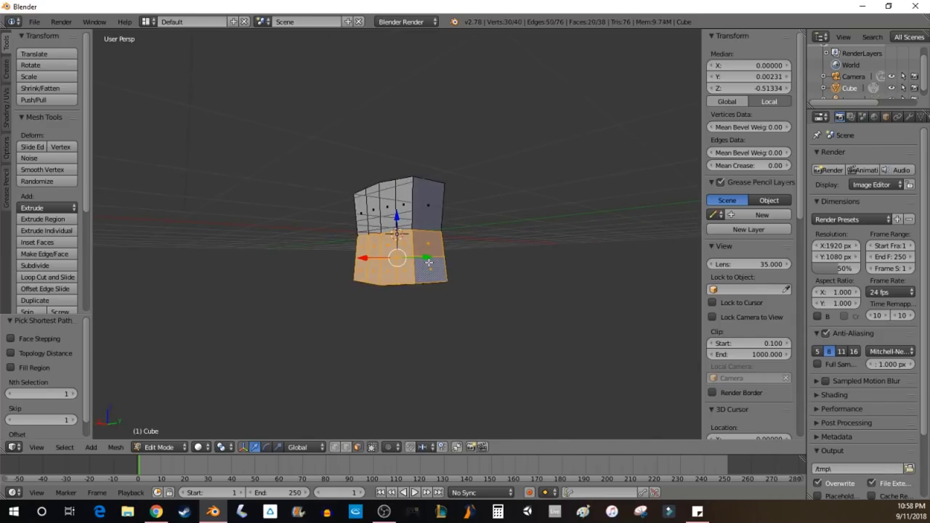
middle_drag(343, 266, 501, 84)
ctrl+right_click(377, 202)
- Scale the selected lower half of the block uniformly to about 0.861
middle_drag(534, 232, 585, 377)
middle_drag(668, 344, 587, 117)
key(s)
click(581, 230)
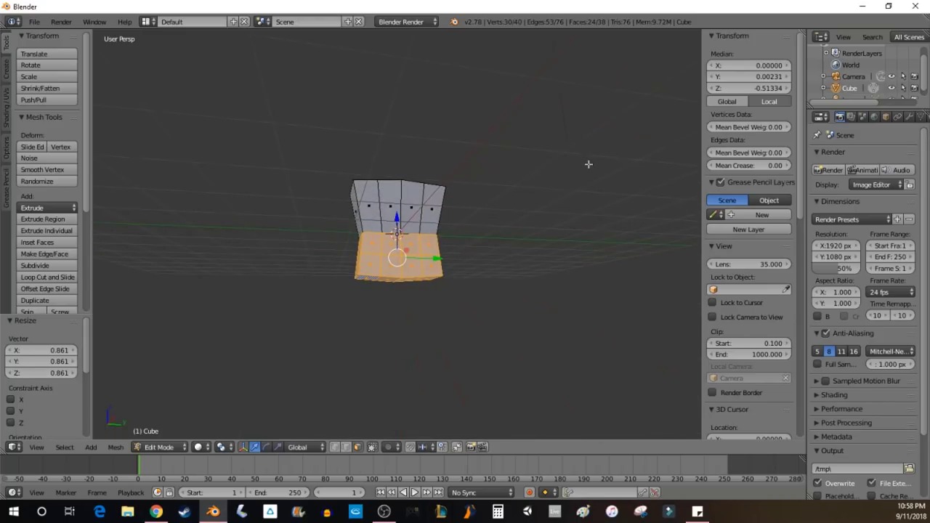
- Scale the selected lower half of the block uniformly once more, to about 0.854
middle_drag(589, 164, 589, 221)
key(s)
click(560, 205)
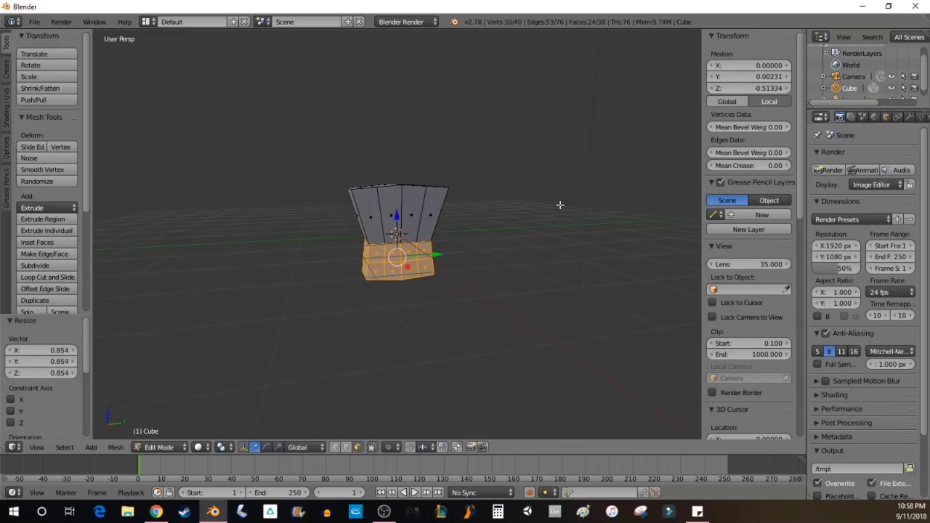
- Select the two middle upper faces on both the front and the back, and scale them to about 1.127 along X
middle_drag(463, 247, 577, 212)
middle_drag(370, 287, 332, 292)
right_click(388, 204)
shift+right_click(411, 206)
middle_drag(318, 188, 412, 249)
shift+right_click(375, 212)
shift+right_click(387, 212)
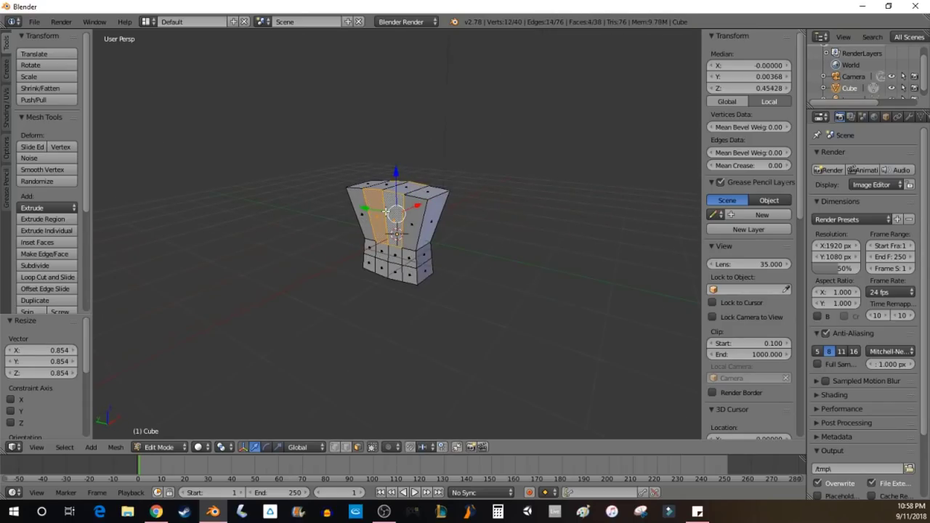
middle_drag(368, 209, 223, 198)
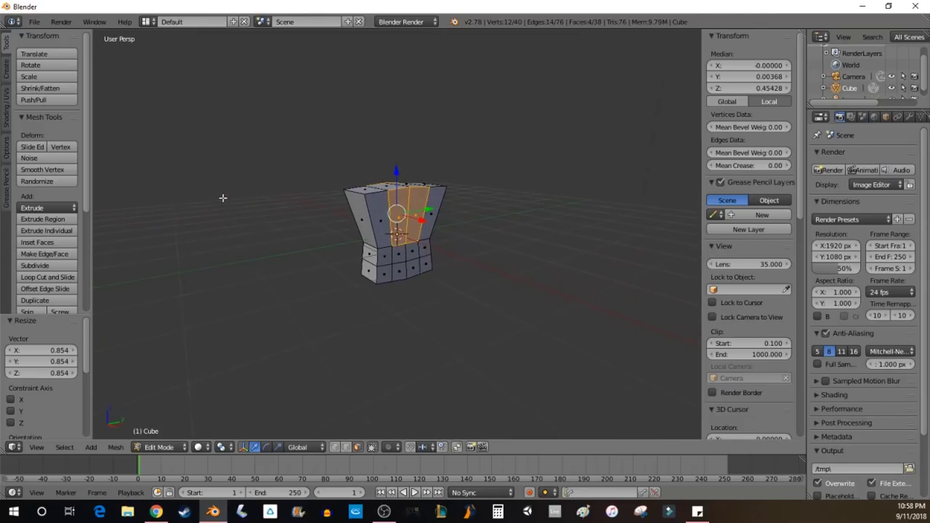
middle_drag(436, 238, 492, 276)
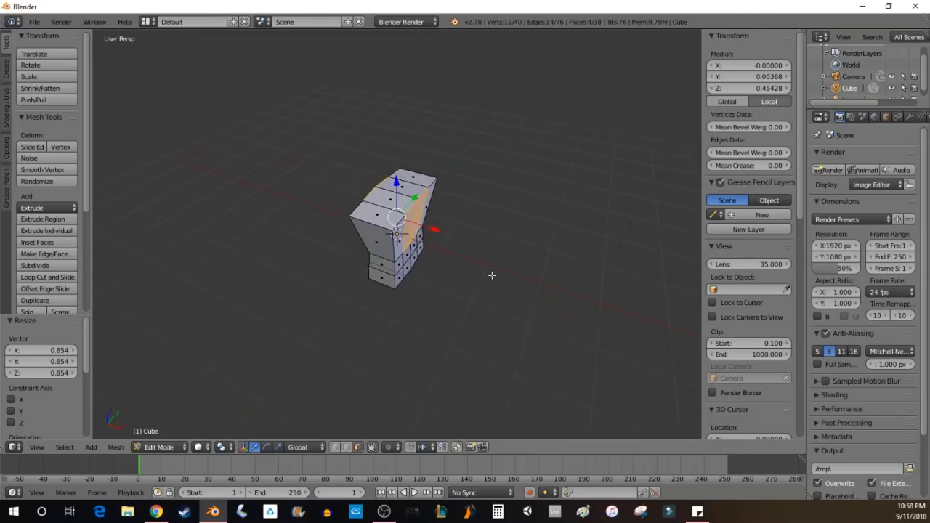
key(s)
key(x)
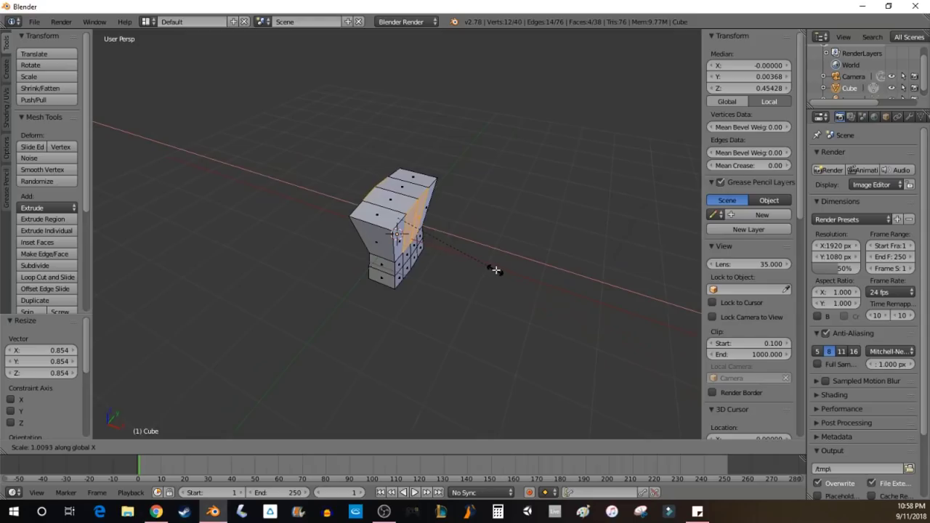
click(502, 269)
- Select the two middle faces on the top and raise them along Z to a median height of about 1.207
middle_drag(503, 269, 562, 255)
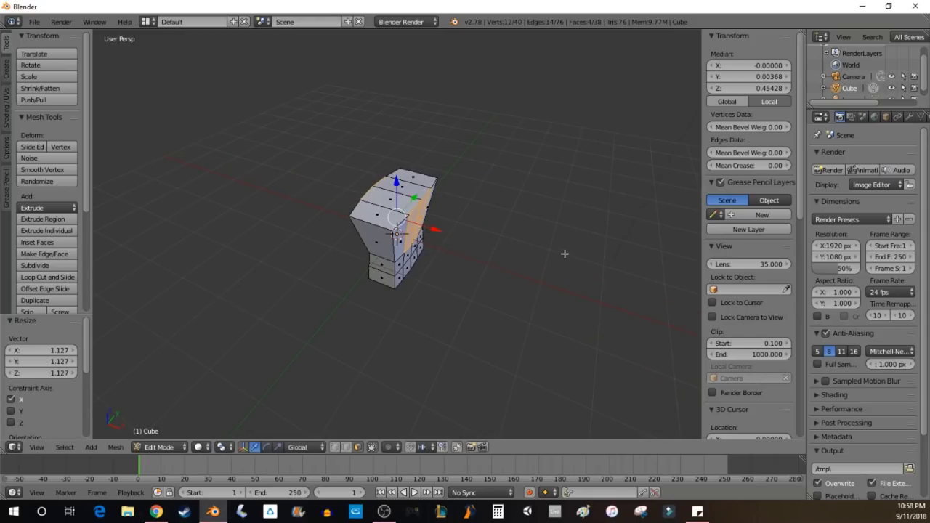
middle_drag(522, 158, 446, 207)
right_click(380, 188)
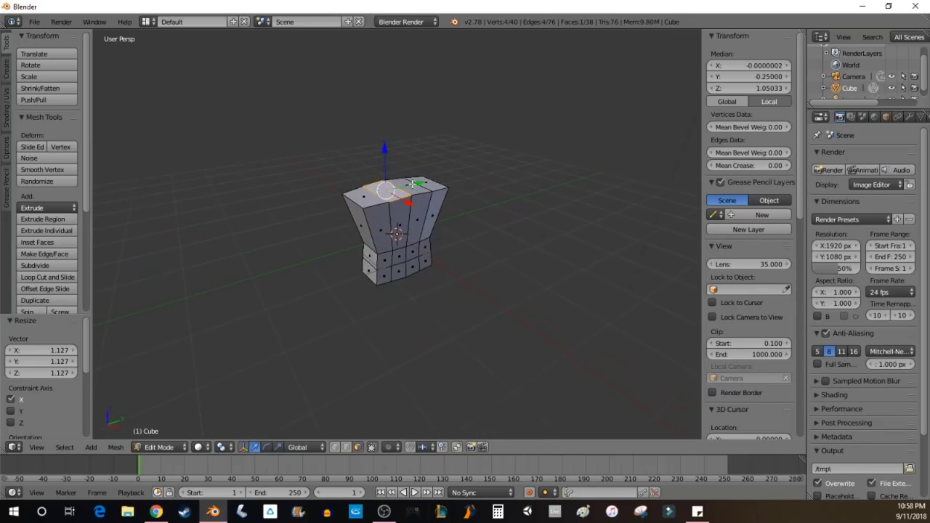
shift+right_click(409, 186)
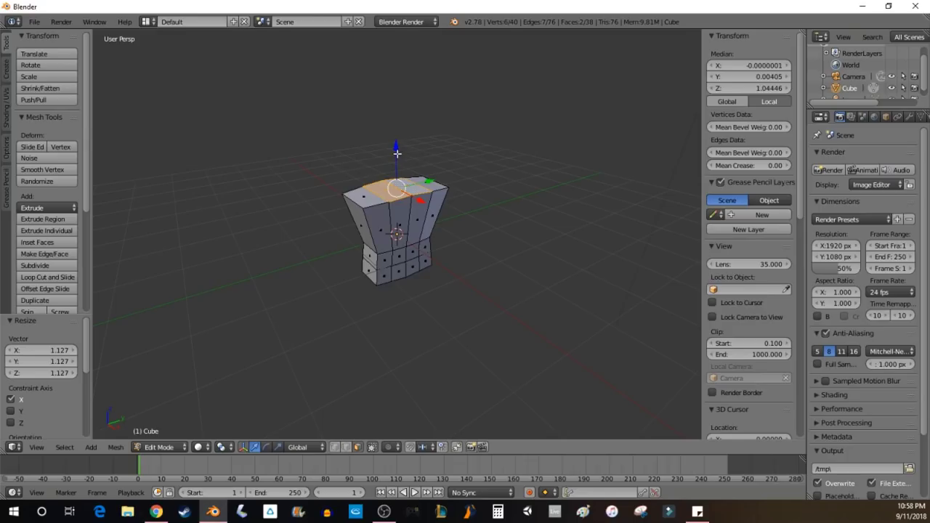
key(g)
key(z)
click(457, 188)
middle_drag(536, 234, 406, 142)
drag(399, 143, 399, 150)
- Extrude the two middle top faces upward by about 0.341 to start the neck
middle_drag(510, 206, 494, 179)
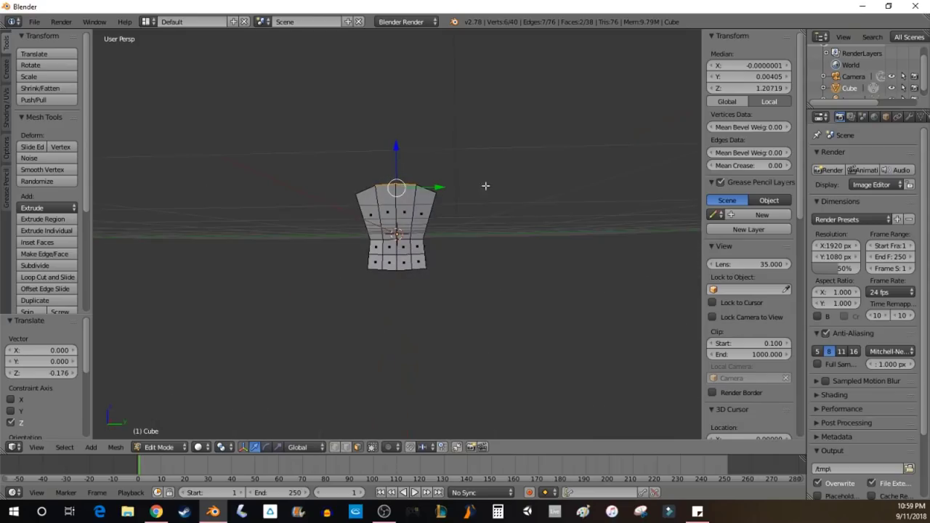
scroll(494, 179, up, 4)
middle_drag(460, 124, 461, 206)
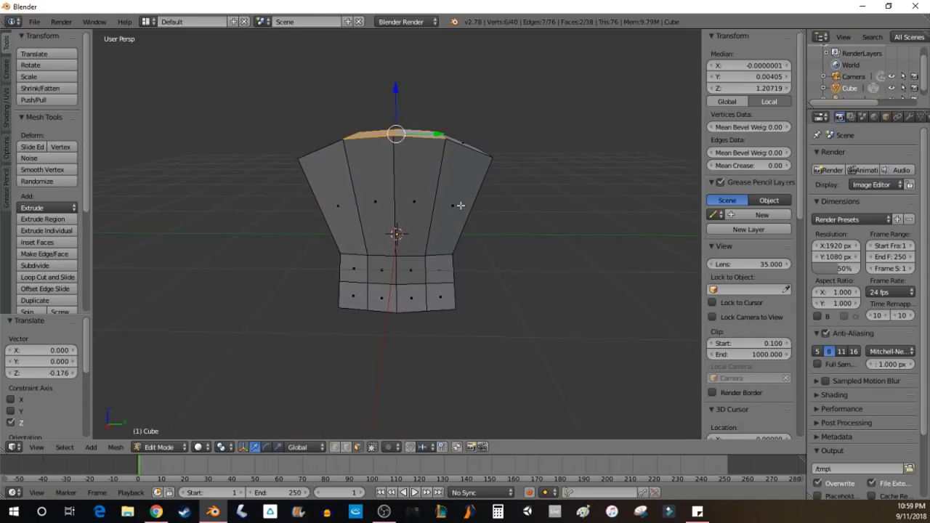
key(e)
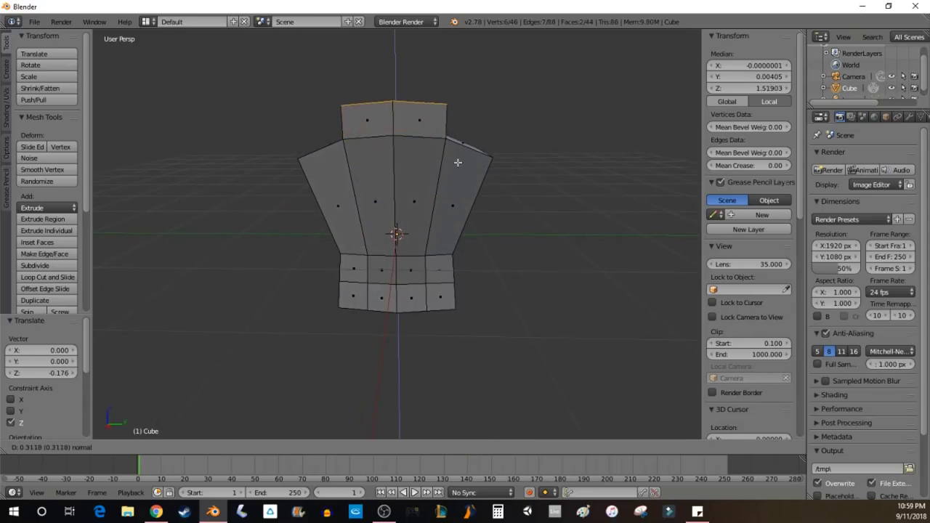
click(458, 155)
- Scale the extruded top faces uniformly to about 0.695 to taper the neck
middle_drag(458, 156, 477, 210)
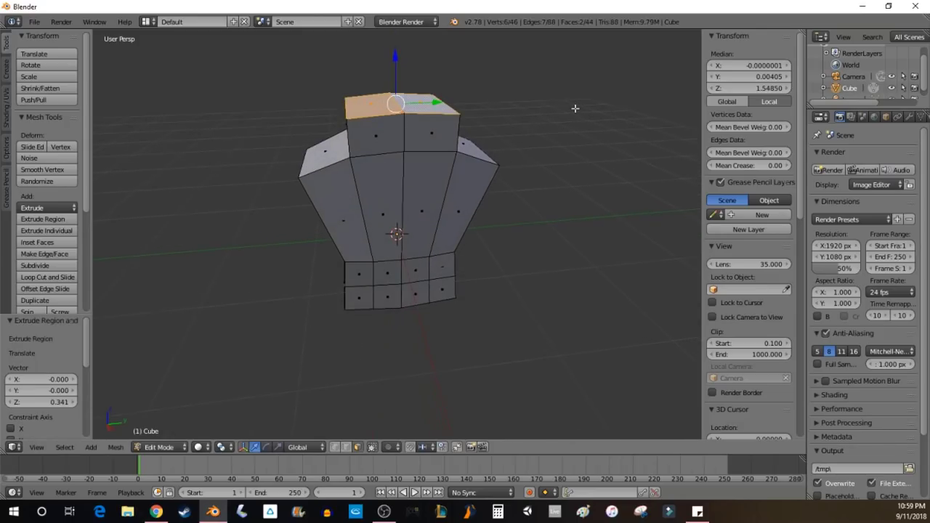
key(s)
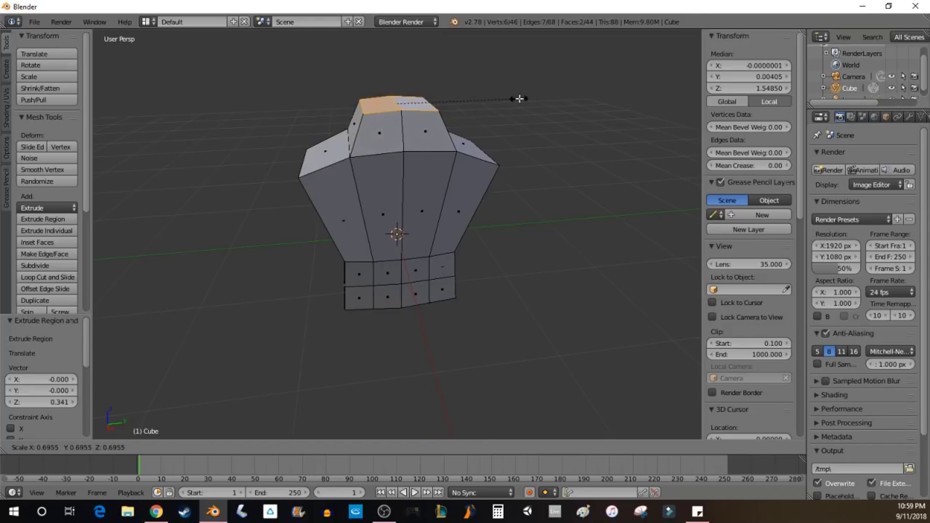
click(519, 98)
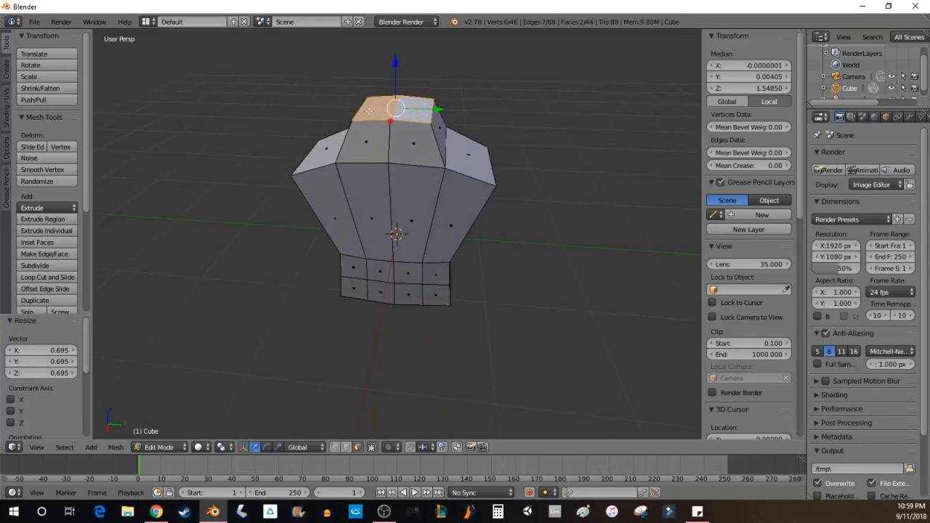
- Extrude the neck's top faces upward by about 0.520 and raise them another 0.094 along Z to form the head
middle_drag(570, 178, 517, 166)
key(e)
click(441, 111)
middle_drag(412, 201, 582, 145)
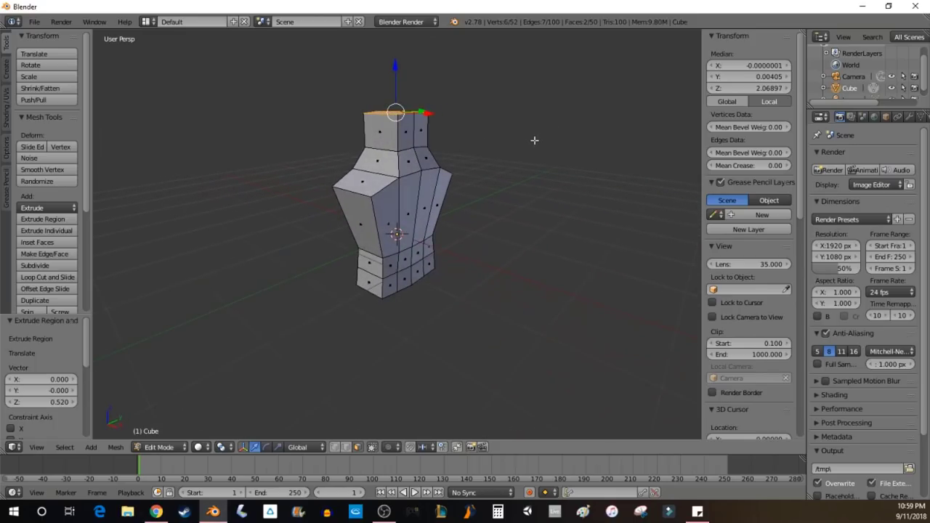
mouse_move(398, 81)
mouse_down()
mouse_move(398, 73)
mouse_move(404, 83)
mouse_up()
- Add a horizontal loop cut around the head block and slide it down close to the neck
key(ctrl+r)
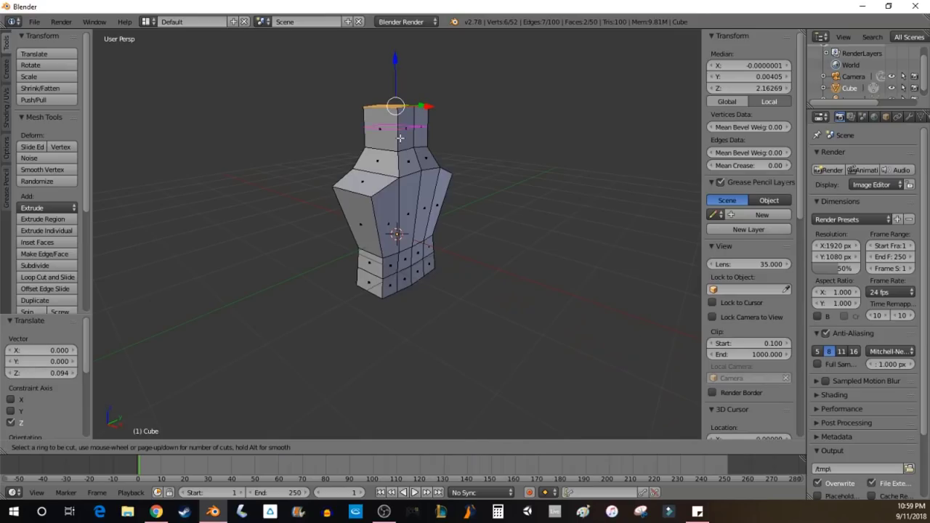
click(398, 139)
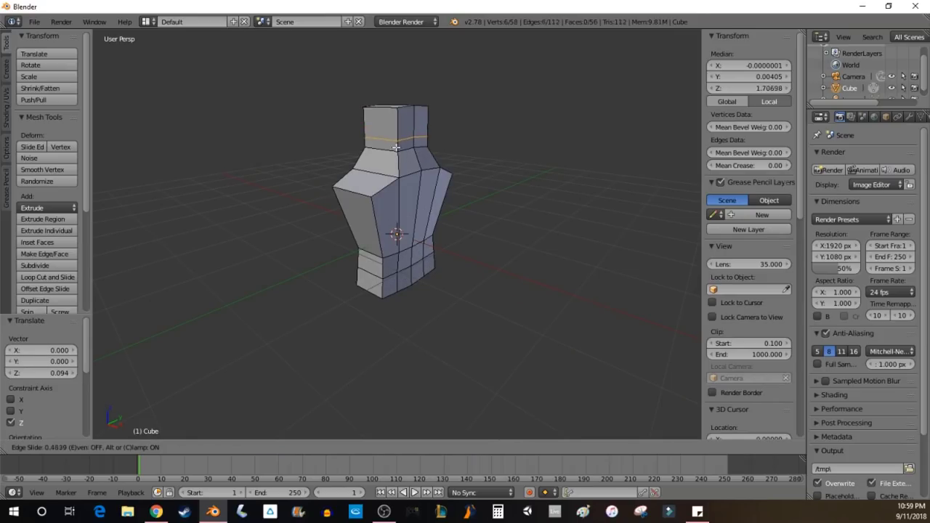
click(397, 150)
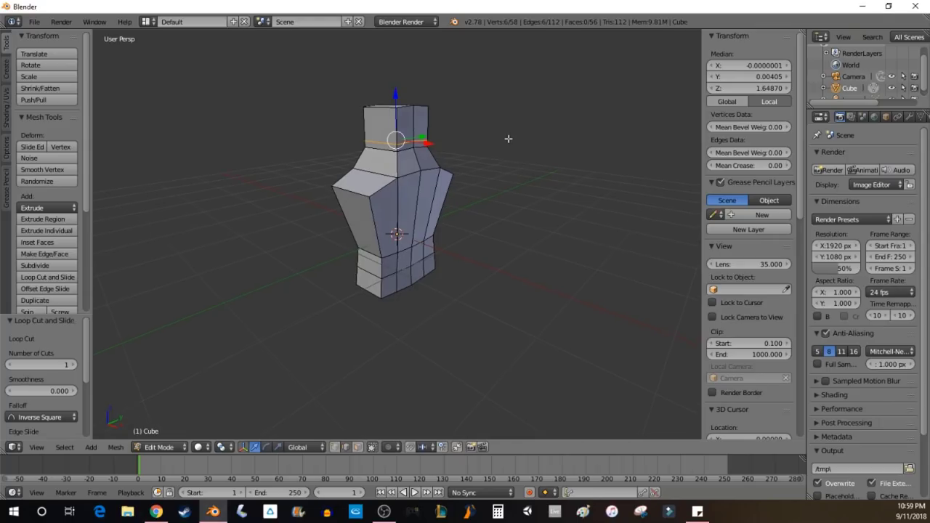
- In face selection, select the head's two front faces above the new loop, move them 0.036 along X and extrude them about 0.359
right_click(401, 114)
key(ctrl+Tab)
click(485, 132)
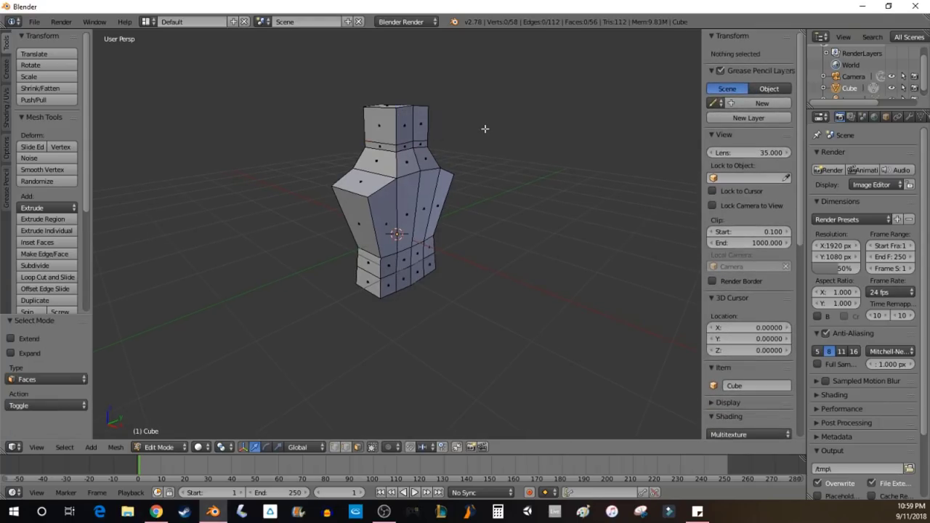
right_click(403, 126)
shift+right_click(422, 118)
drag(446, 129, 448, 128)
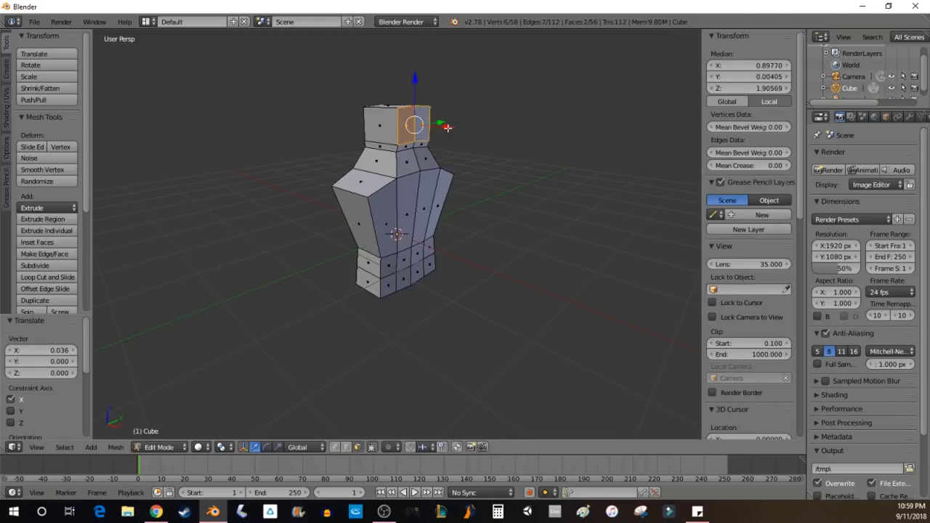
key(e)
click(551, 149)
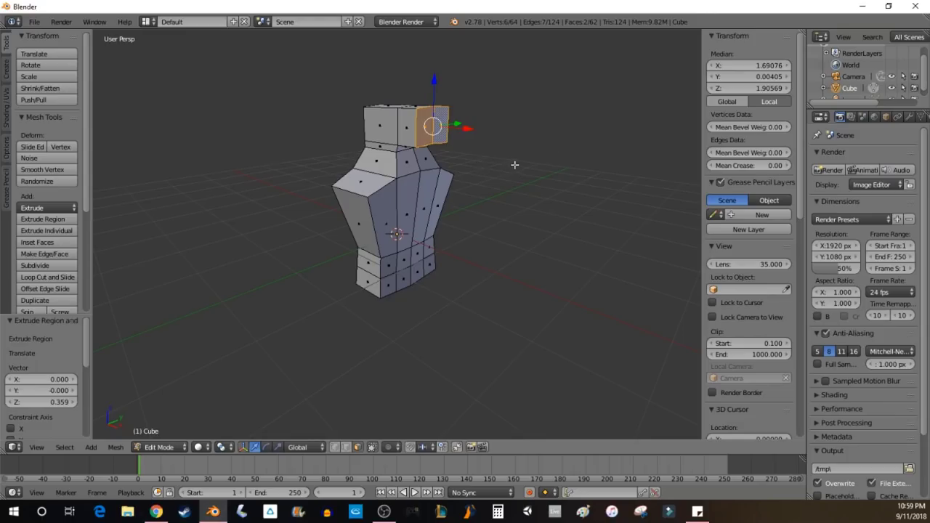
- Add a horizontal loop cut around the middle of the upper torso
middle_drag(575, 172, 436, 154)
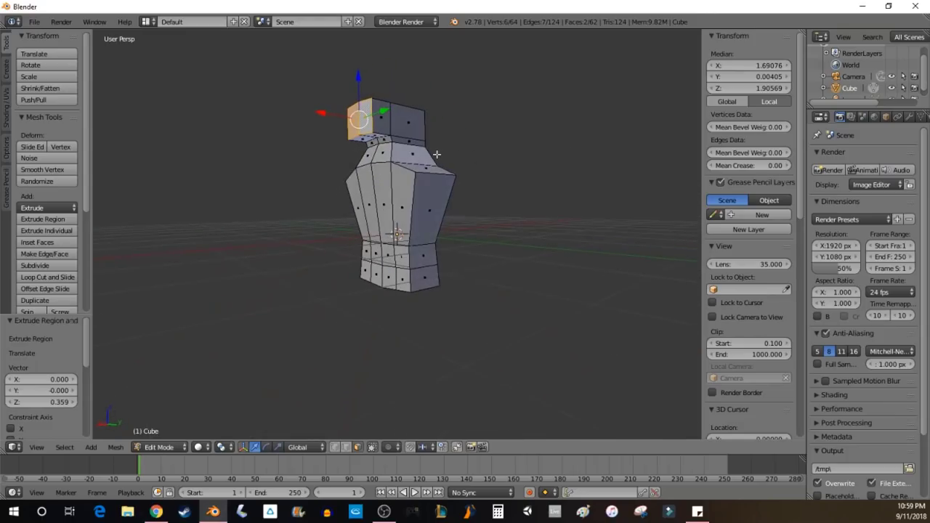
key(ctrl+r)
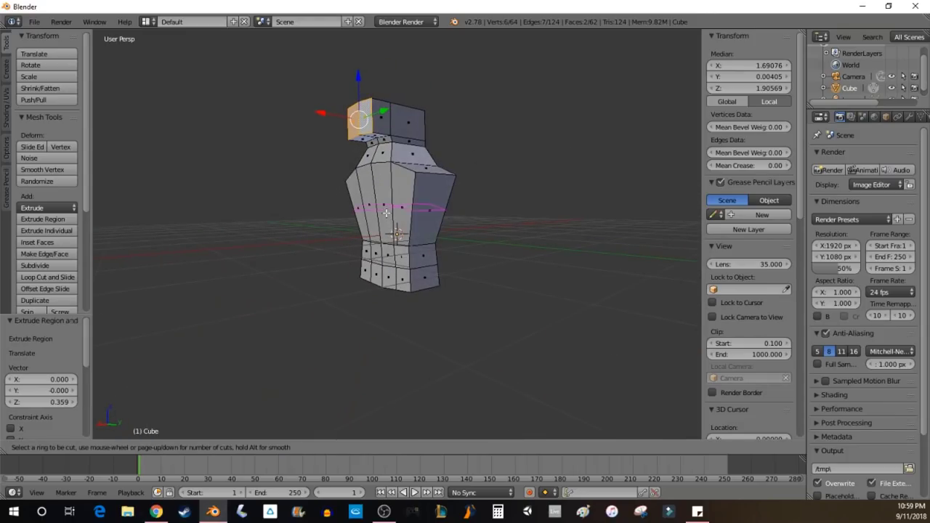
click(386, 213)
click(393, 213)
- In face selection, extrude the upper side face on the torso's negative-Y side outward by exactly 1 as an upper arm
middle_drag(275, 202, 628, 224)
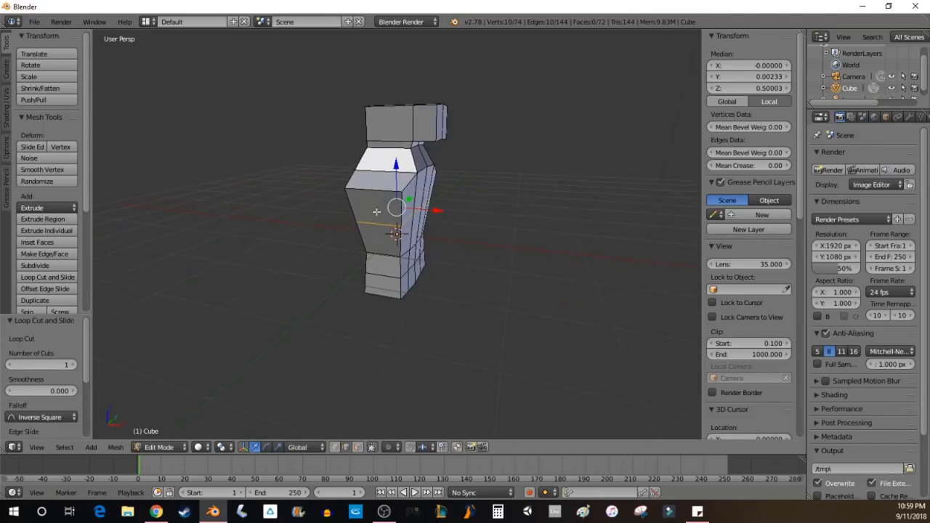
key(ctrl+Tab)
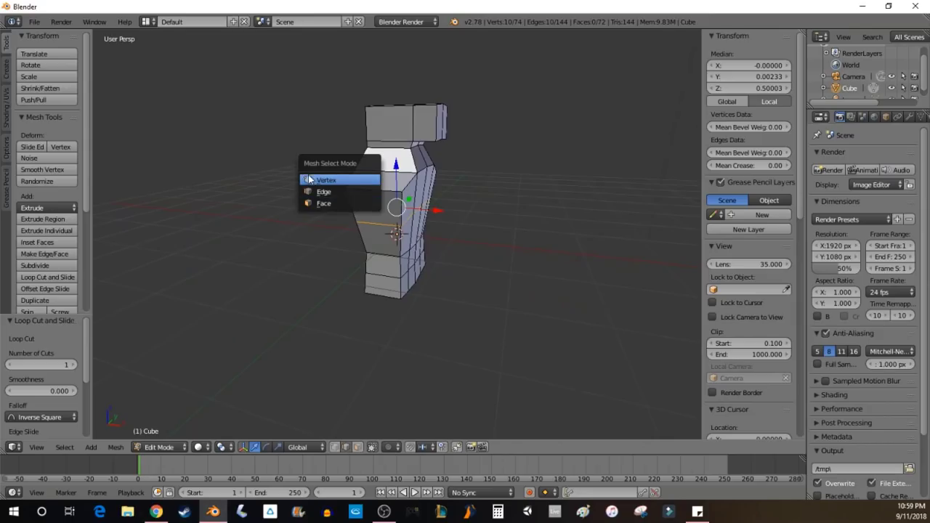
click(363, 204)
right_click(380, 207)
middle_drag(435, 205, 274, 183)
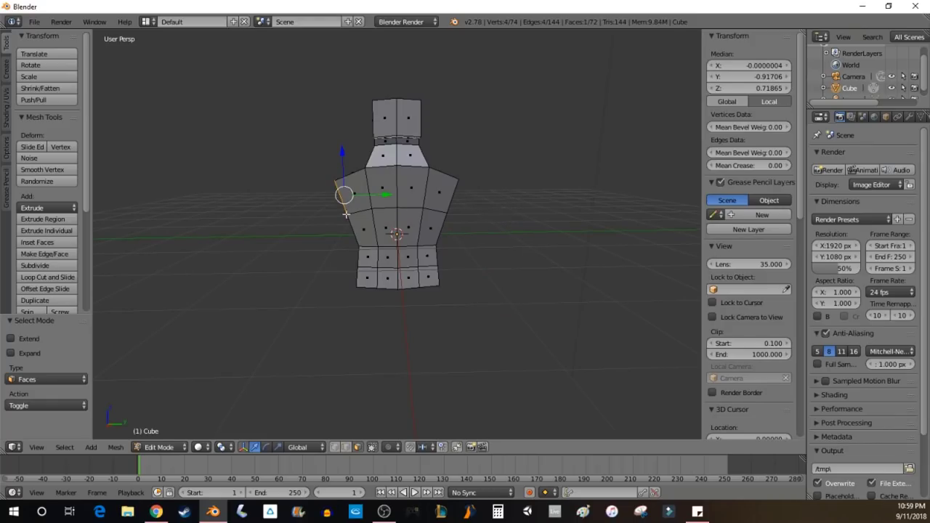
key(e)
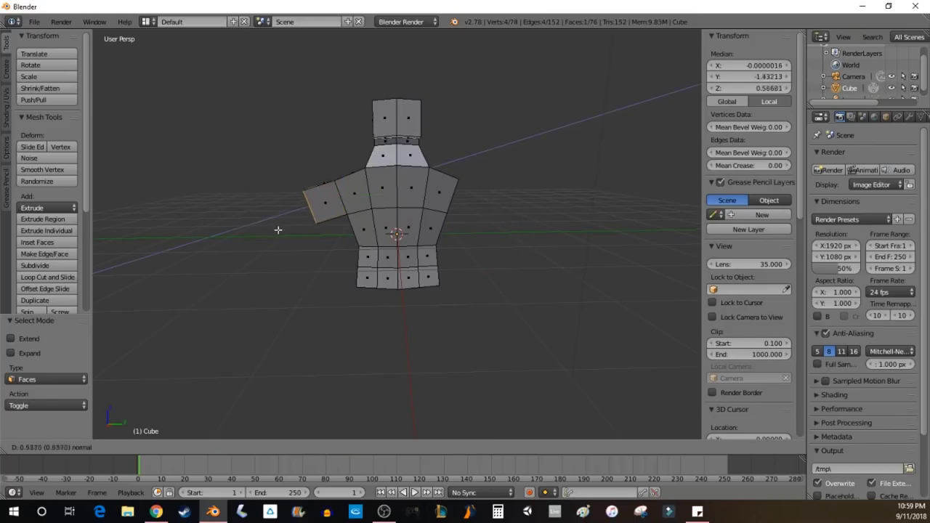
click(242, 241)
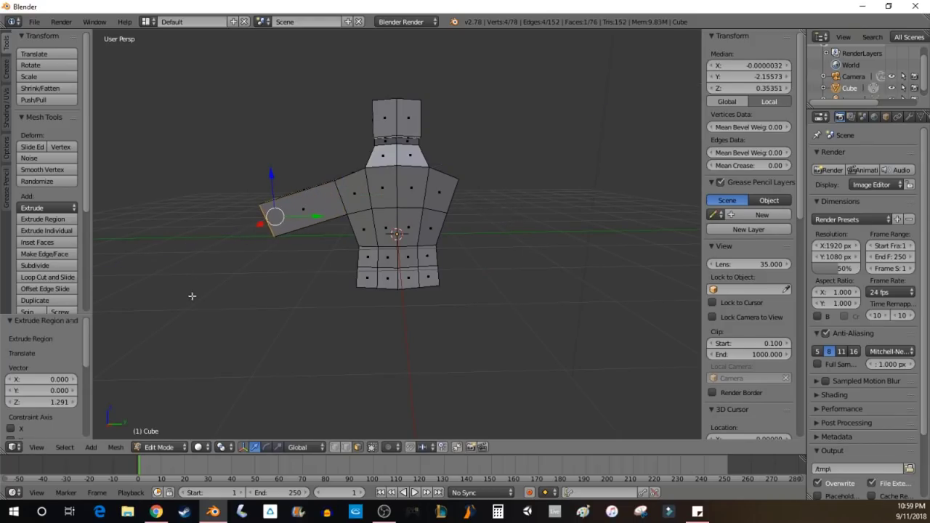
click(56, 404)
text(1)
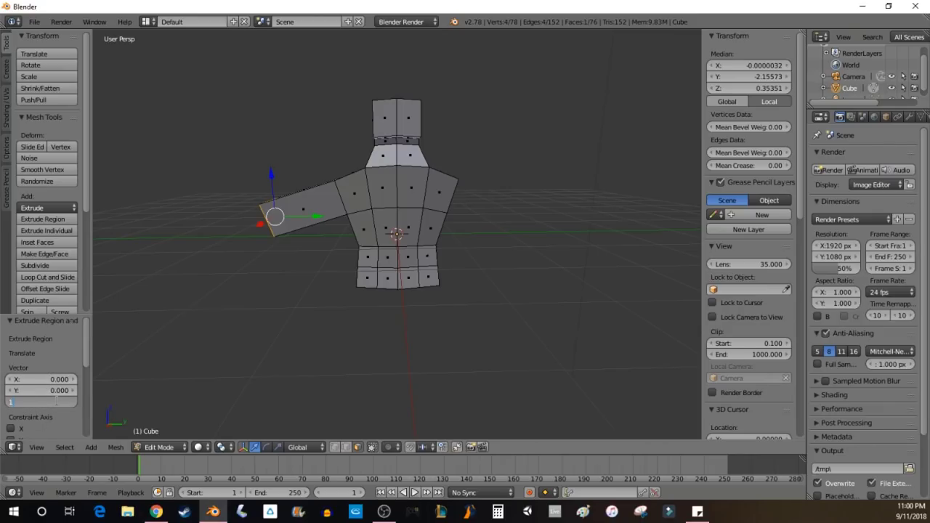
key(Return)
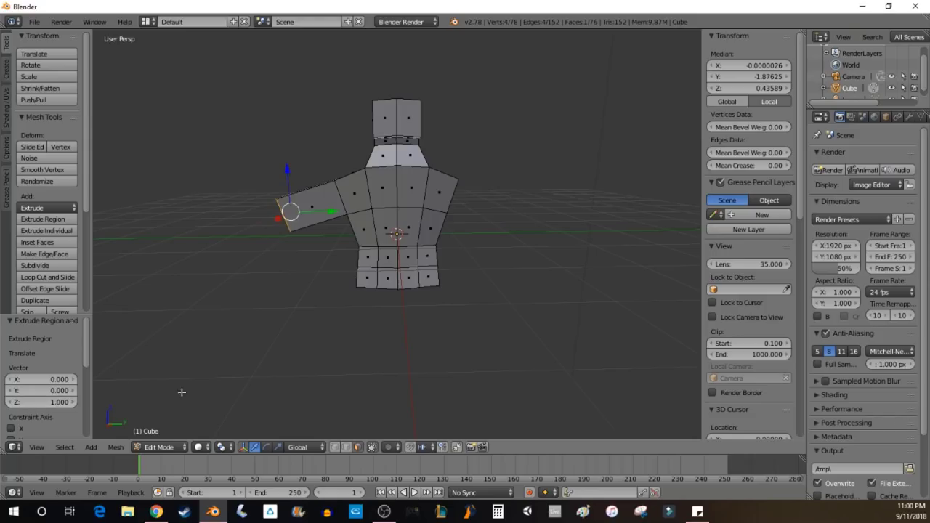
- Extrude the matching upper side face on the torso's positive-Y side outward by exactly 1
middle_drag(563, 218, 467, 224)
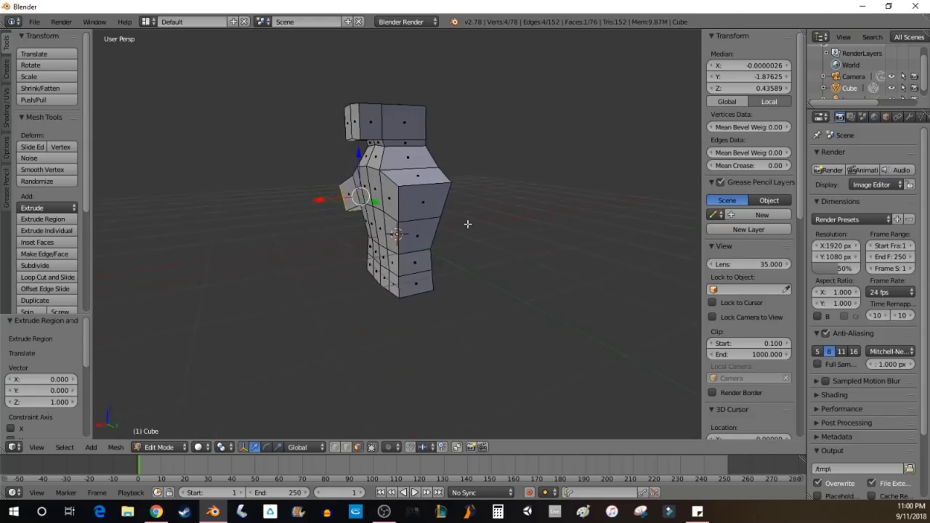
right_click(425, 210)
key(e)
click(456, 252)
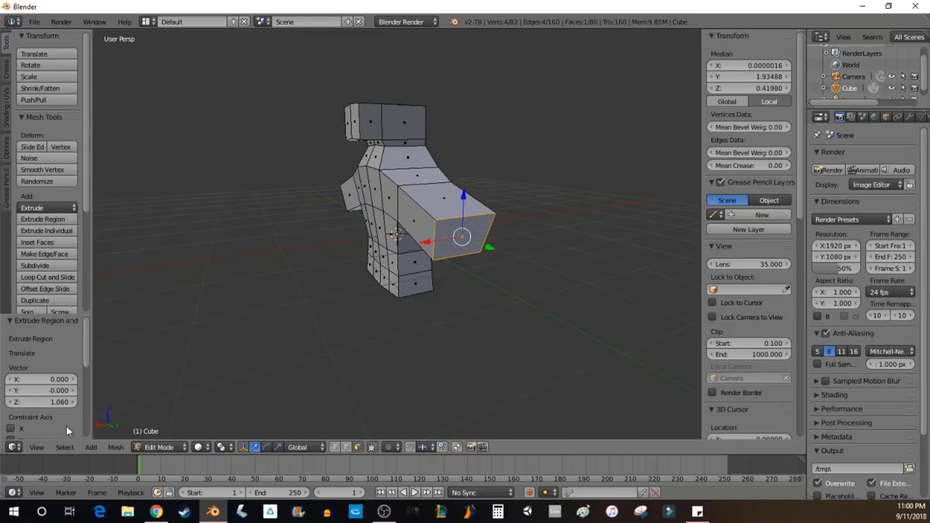
click(43, 401)
key(Return)
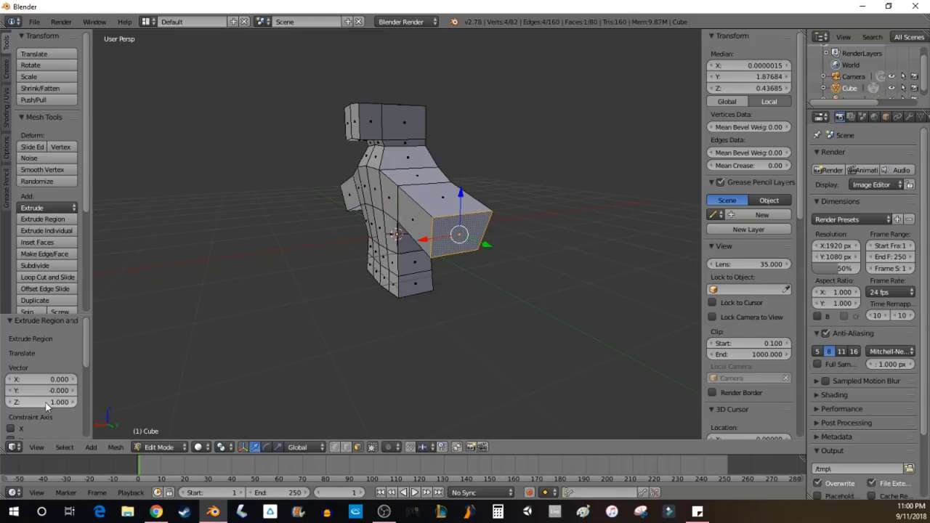
- Extrude the end face of the positive-Y arm outward by exactly 1 as a forearm
middle_drag(253, 233, 385, 250)
key(e)
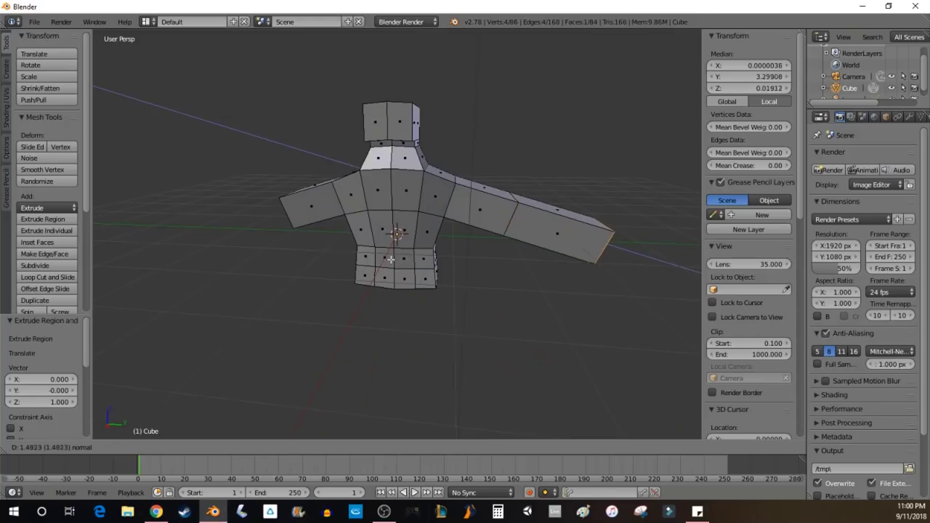
click(361, 257)
click(43, 402)
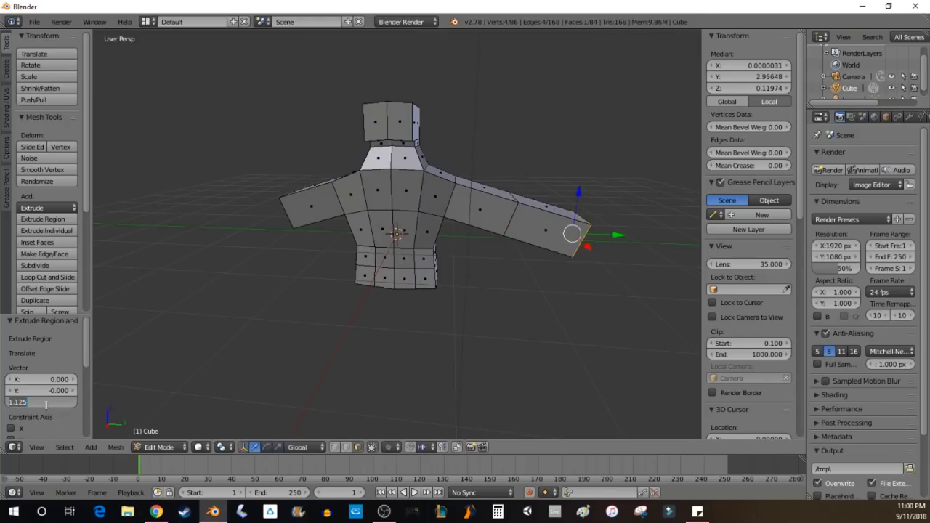
text(1)
key(Return)
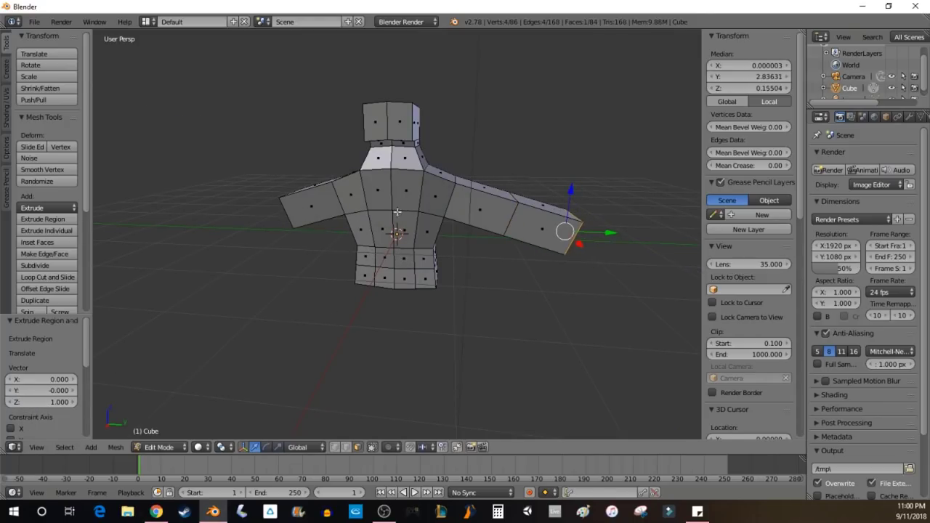
- Select the end face of the negative-Y arm and extrude it outward by exactly 1 as the matching forearm
middle_drag(385, 212, 540, 237)
middle_drag(325, 319, 370, 215)
right_click(374, 178)
key(e)
click(378, 197)
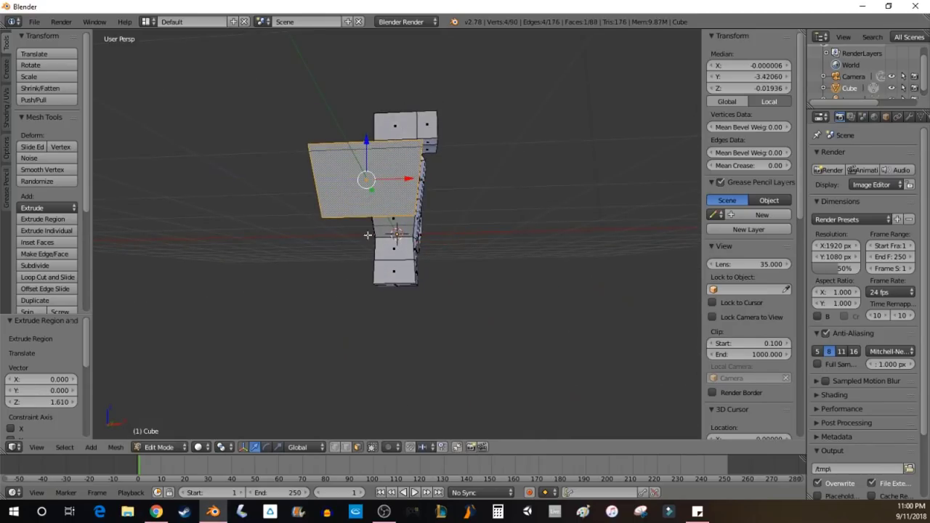
click(55, 401)
text(1)
key(Return)
- Select the end face of the positive-Y forearm and extrude it outward by 0.2
middle_drag(508, 212, 553, 312)
right_click(537, 301)
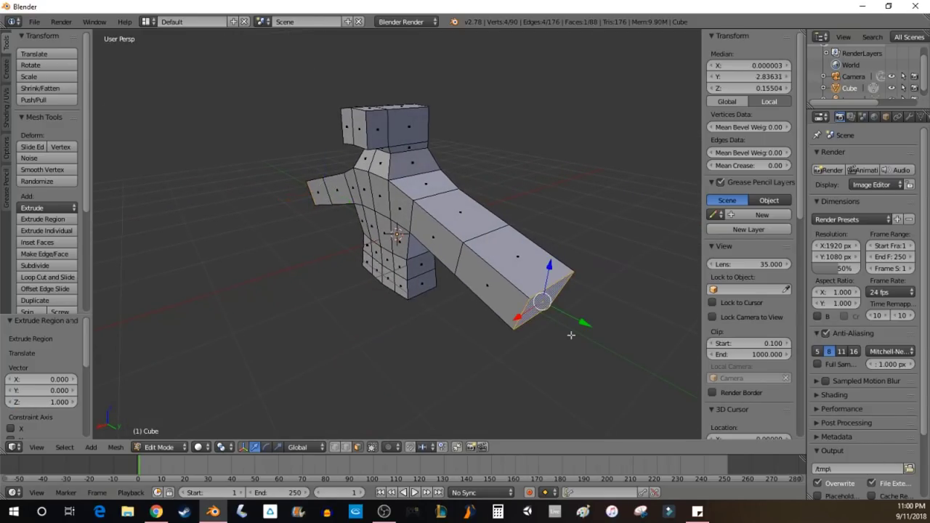
key(e)
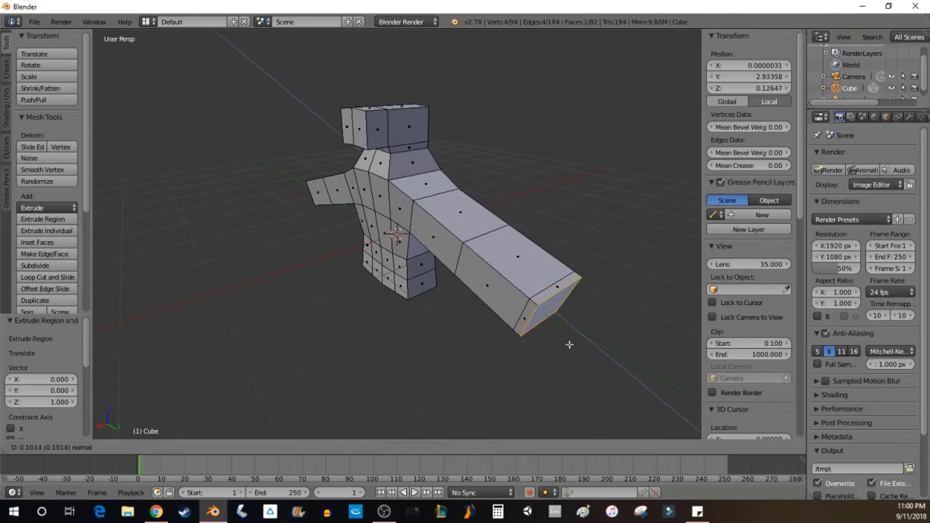
click(566, 346)
click(39, 402)
text(0.2)
key(Return)
- Select the end face of the negative-Y forearm and extrude it outward by 0.2 to match the other arm
middle_drag(159, 230, 327, 226)
right_click(254, 275)
key(e)
click(267, 278)
click(51, 402)
text(0.2)
key(Return)
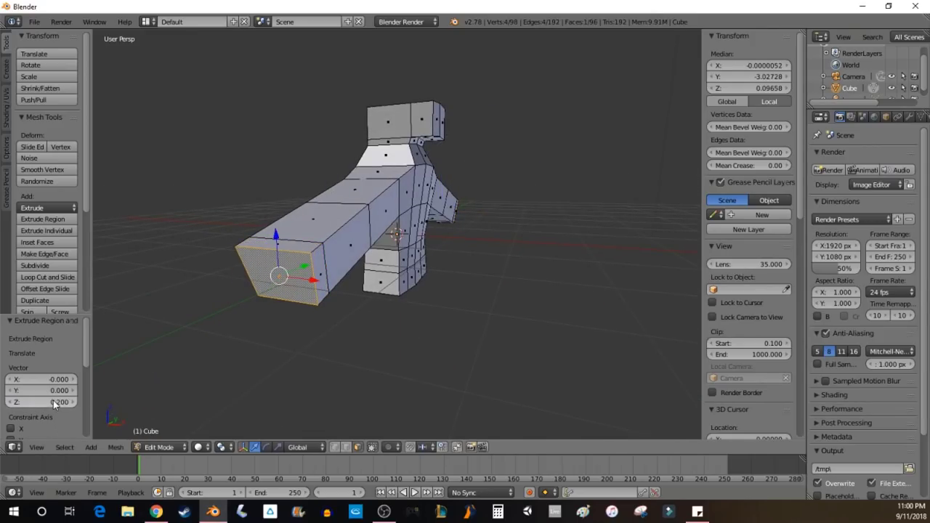
- Select the two underside faces of the torso on the negative-Y side and extrude them downward by 1.2 as an upper leg
middle_drag(506, 218, 410, 198)
middle_drag(470, 372, 398, 289)
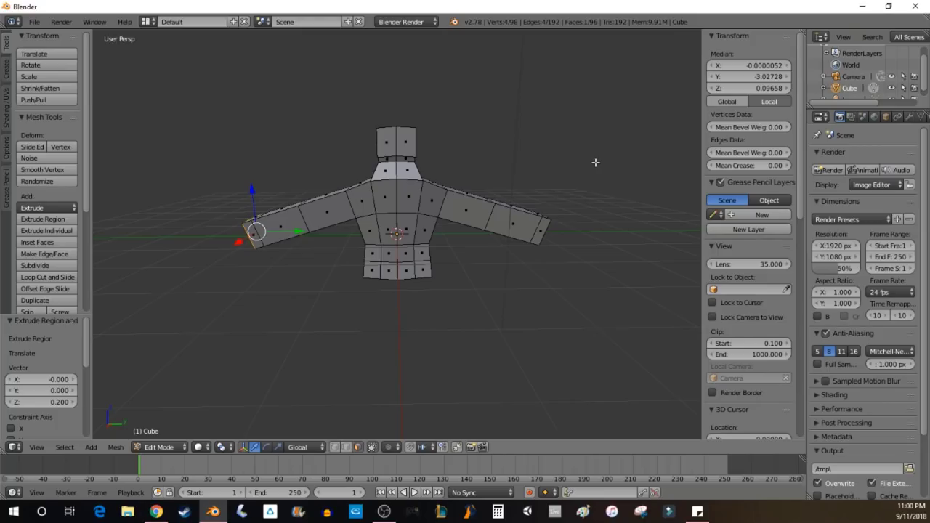
middle_drag(594, 157, 524, 205)
right_click(367, 256)
shift+right_click(387, 256)
middle_drag(387, 257, 497, 325)
key(e)
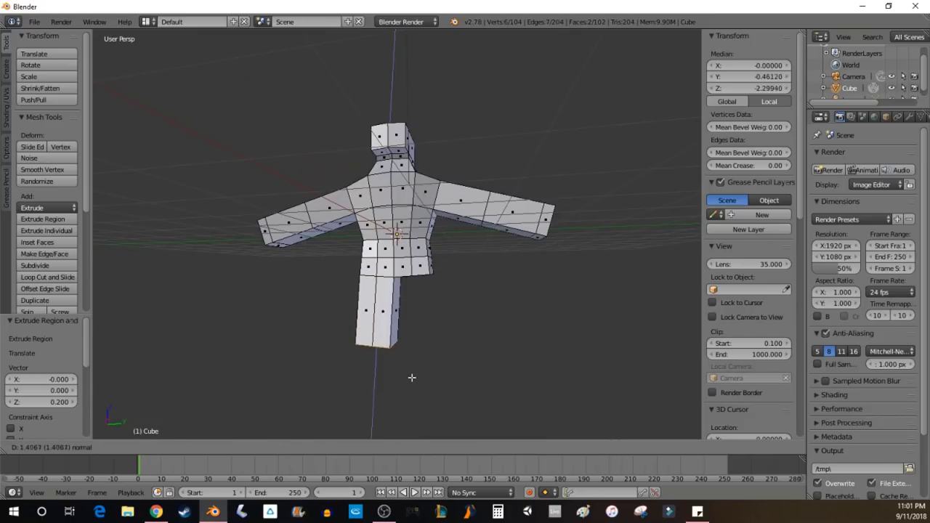
click(411, 373)
click(41, 401)
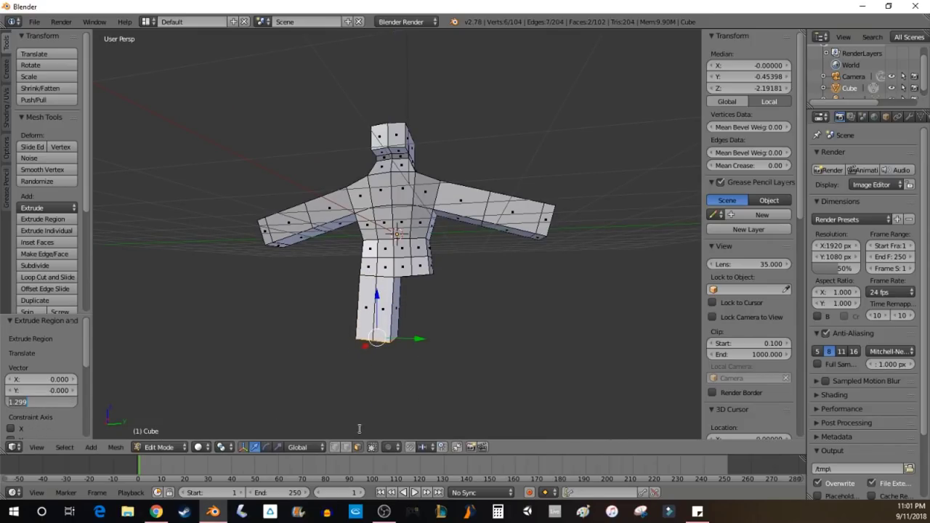
text(1.2)
key(Return)
- Extrude the bottom faces of the negative-Y leg downward by another 1.2 as the lower leg
middle_drag(549, 351, 553, 293)
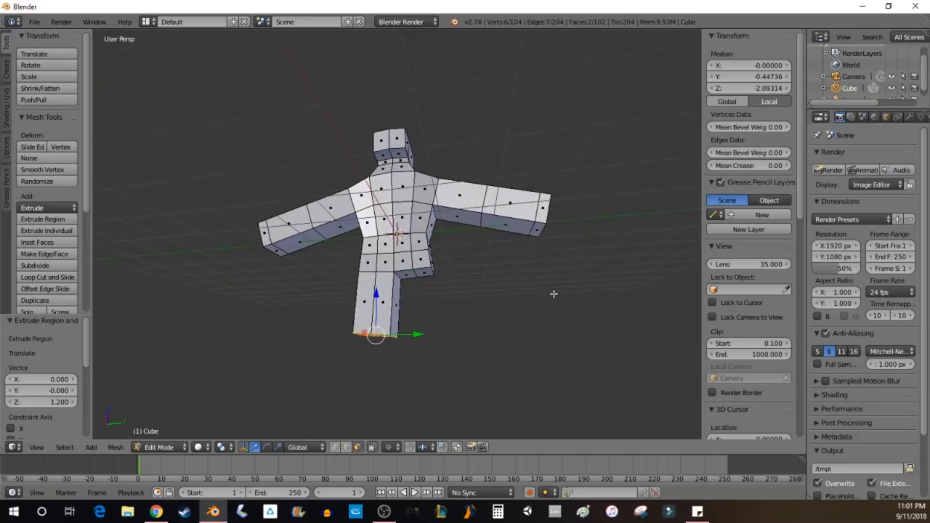
key(e)
click(453, 37)
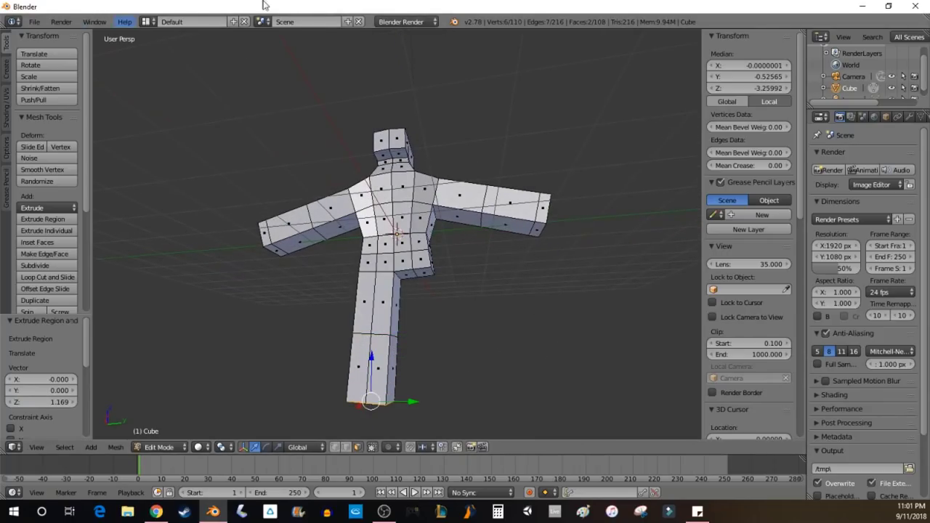
click(58, 401)
text(1.2)
key(Return)
- Select the two underside torso faces on the positive-Y side and extrude them downward by 1.2 as the other upper leg
right_click(410, 275)
shift+right_click(425, 274)
key(e)
click(431, 344)
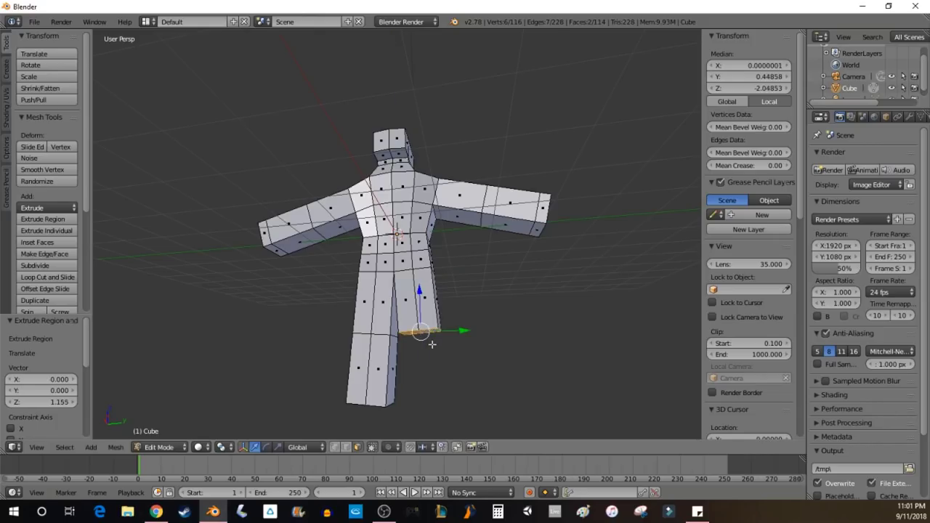
click(45, 402)
text(1.2)
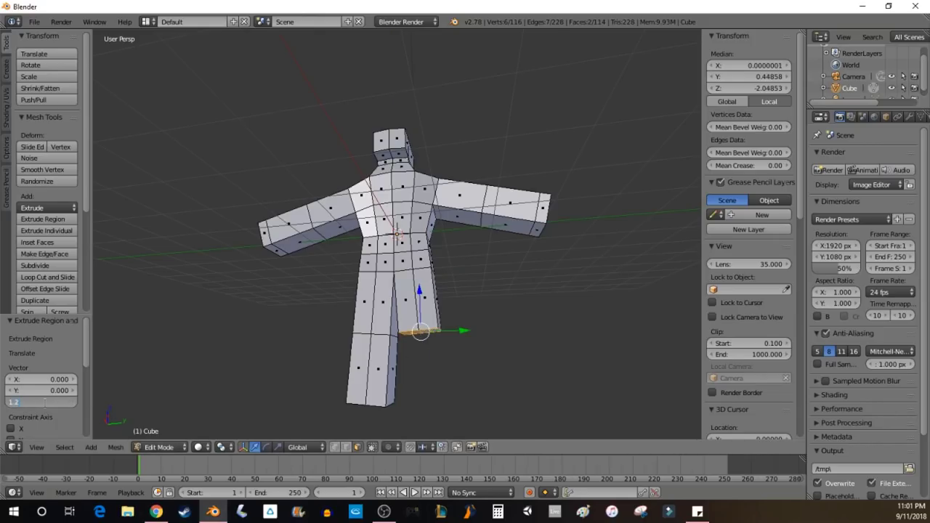
key(Return)
- Extrude the bottom faces of the positive-Y leg downward by another 1.2 as its lower leg
key(e)
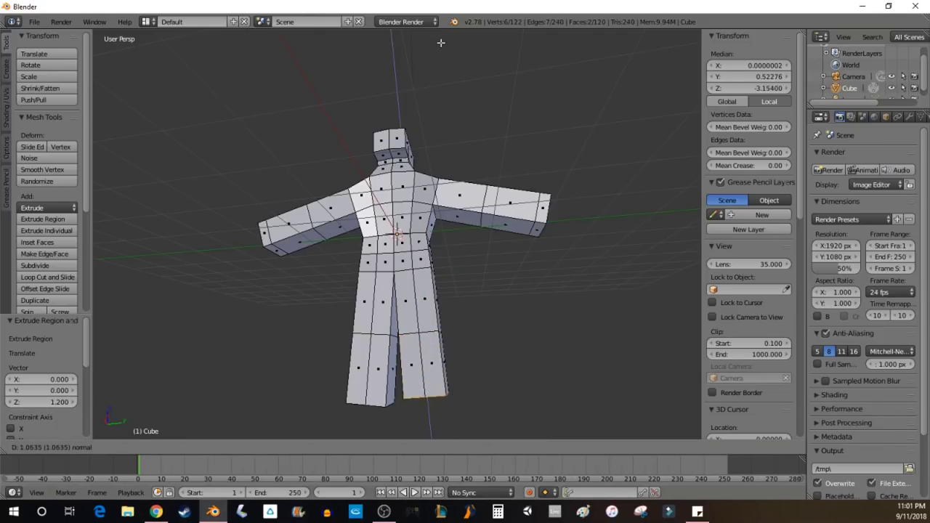
click(443, 48)
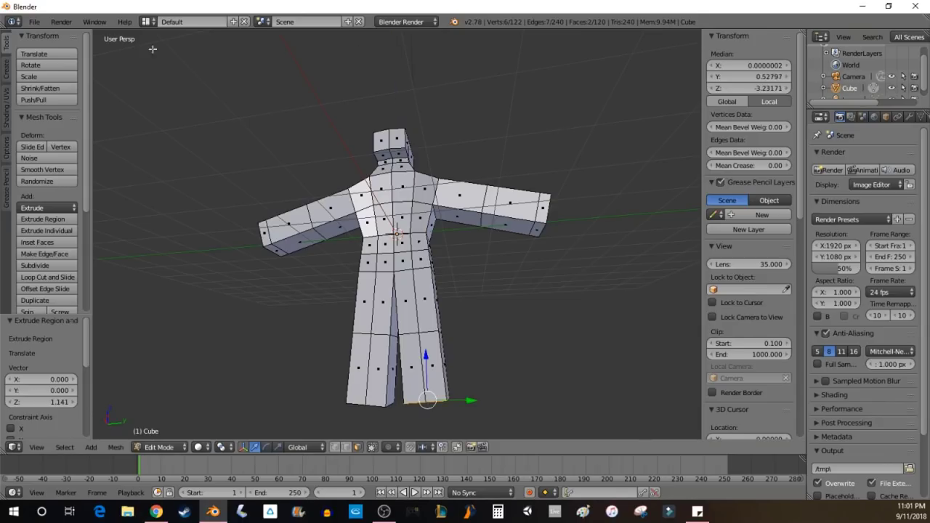
click(45, 402)
text(1.2)
key(Return)
- Try a lengthwise loop cut running over the head, arms and legs, slid off-centre along the body's depth
middle_drag(517, 270, 616, 353)
middle_drag(618, 147, 154, 166)
middle_drag(514, 263, 438, 294)
key(ctrl+r)
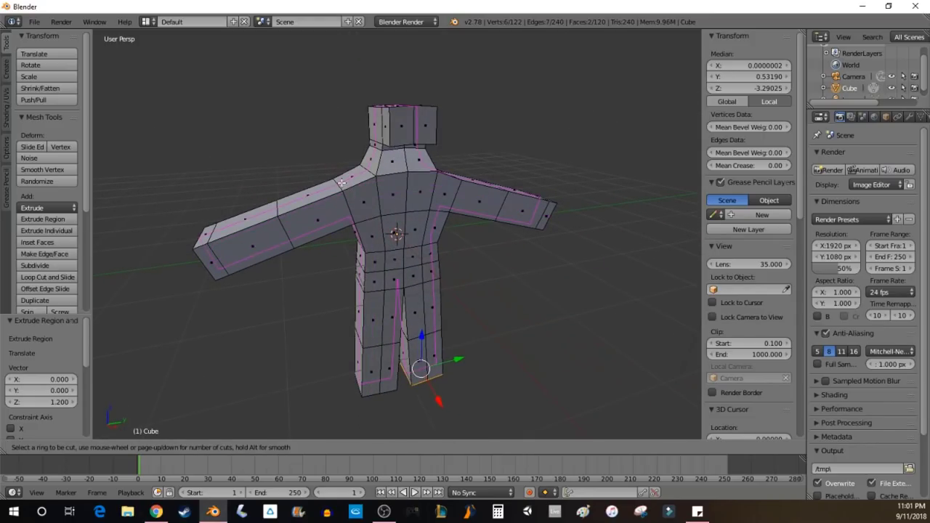
click(342, 184)
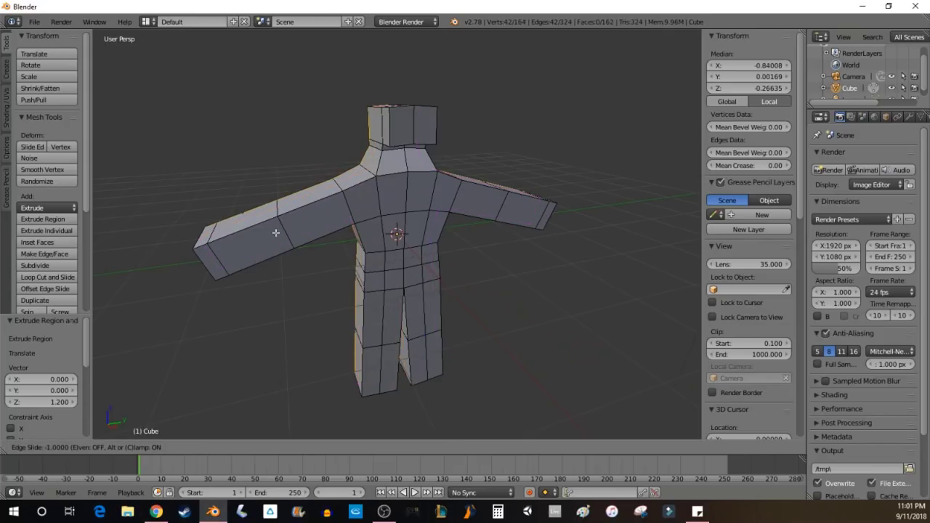
click(290, 228)
middle_drag(309, 197, 434, 222)
middle_drag(479, 187, 444, 196)
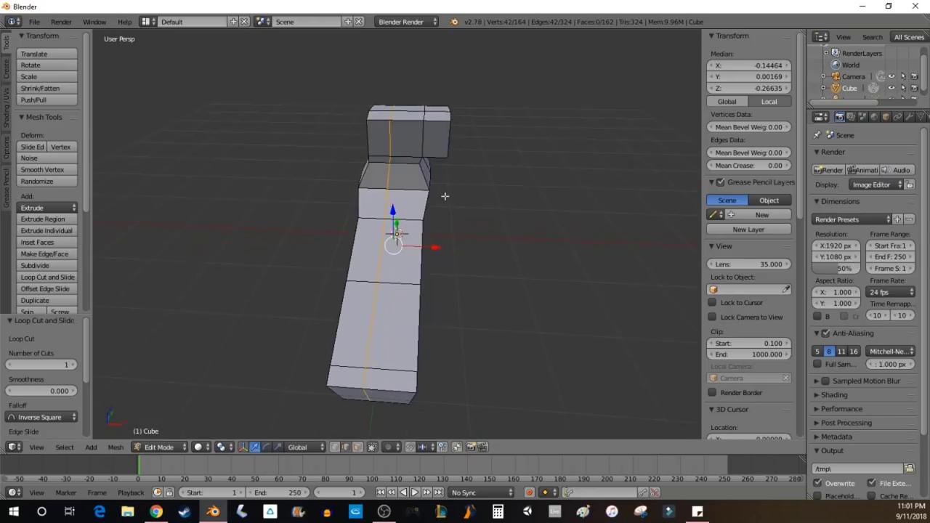
key(3)
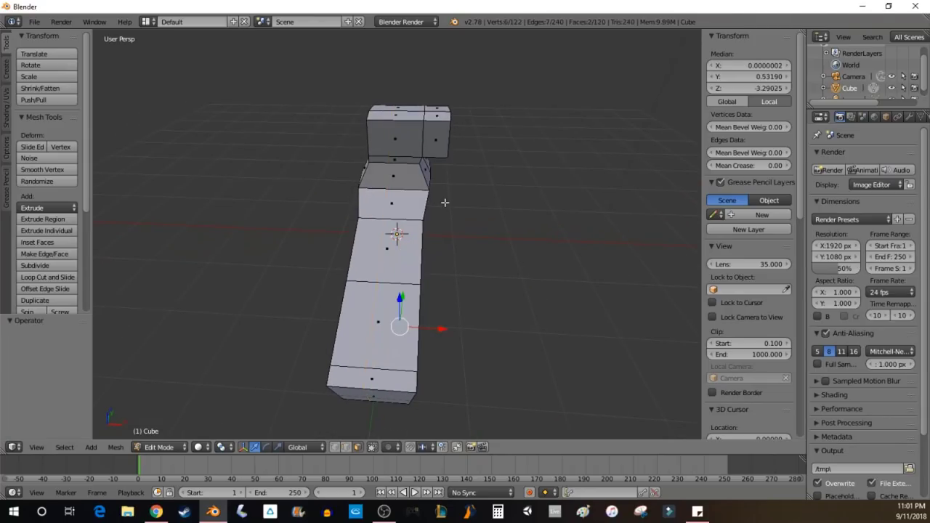
- Add a centred loop cut around the head, arms and legs that divides the body's depth in half
key(ctrl+r)
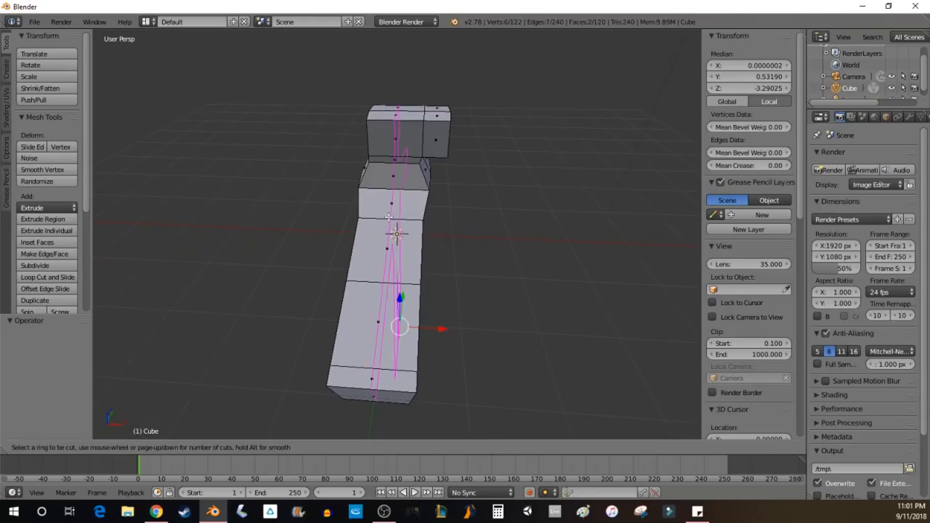
click(389, 217)
click(389, 217)
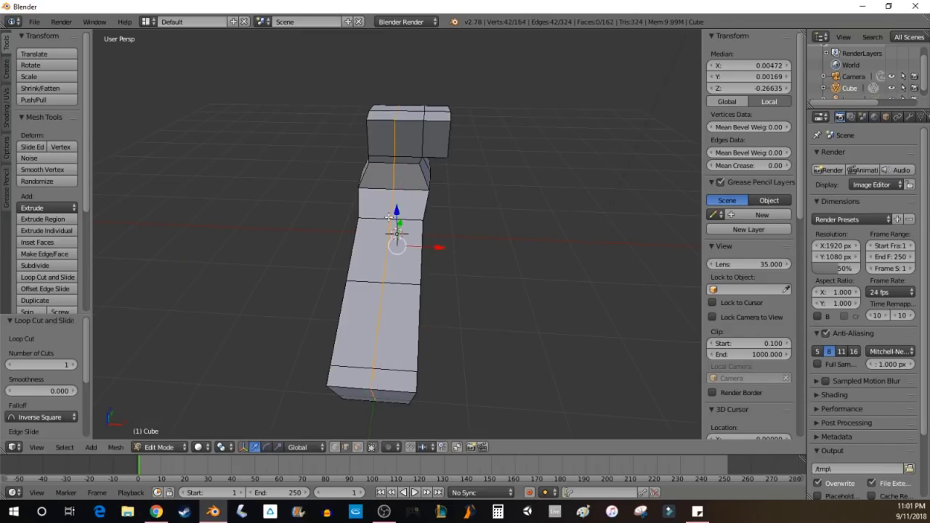
- Add one centred loop cut in the front half and one in the back half of the body's depth
middle_drag(595, 240, 517, 229)
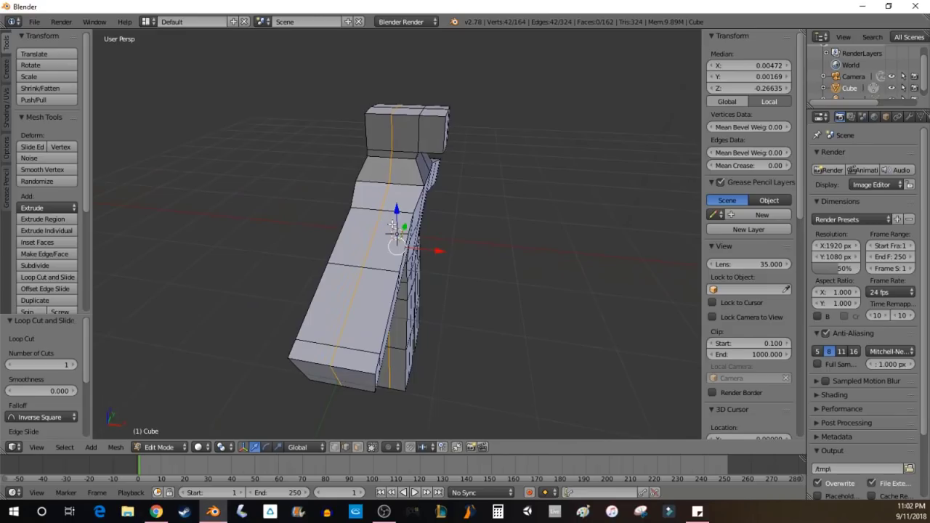
key(ctrl+r)
click(407, 149)
click(406, 149)
key(ctrl+r)
click(380, 141)
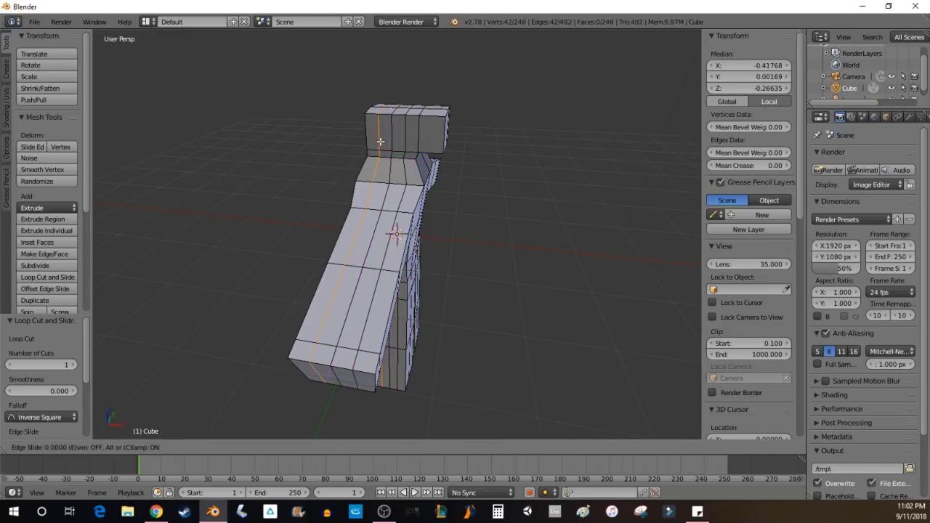
click(380, 141)
- Add three horizontal loop cuts around the arms and chest: one at mid-height, one in the upper half and one in the lower half
middle_drag(538, 187, 325, 156)
middle_drag(358, 320, 460, 195)
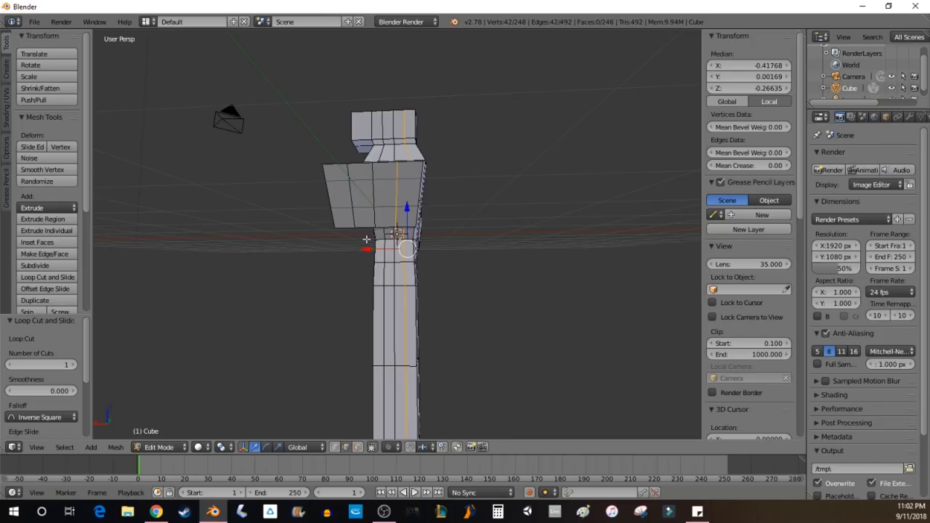
mouse_move(435, 267)
middle_down()
mouse_move(392, 266)
mouse_move(499, 274)
mouse_move(434, 267)
middle_up()
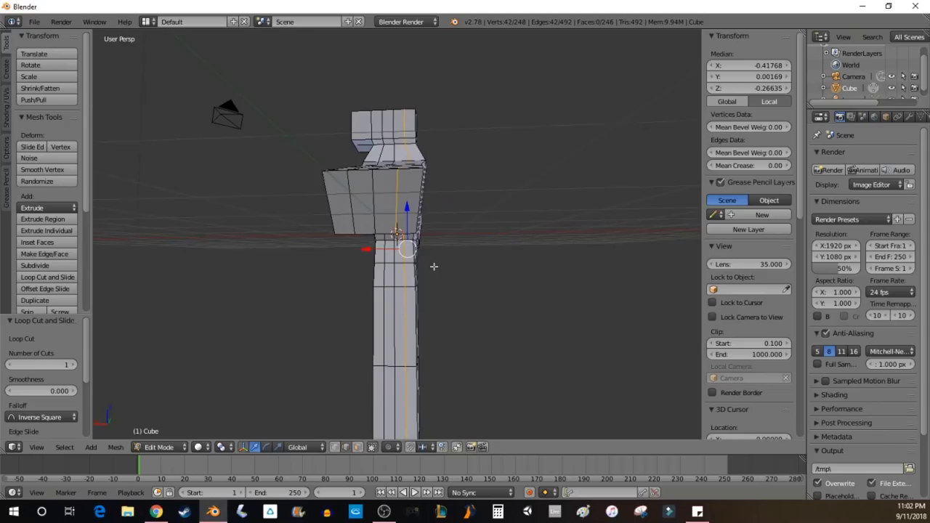
key(ctrl+r)
click(390, 195)
click(391, 195)
key(ctrl+r)
click(377, 183)
key(ctrl+r)
click(354, 222)
click(353, 222)
- Add a centred vertical loop cut through the outer column of faces on each leg and its side of the torso
middle_drag(468, 247, 608, 237)
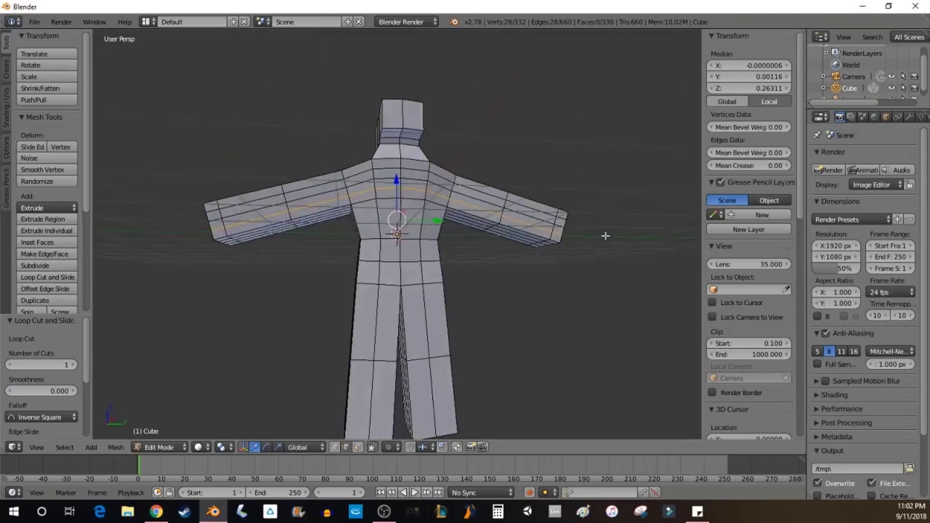
key(ctrl+r)
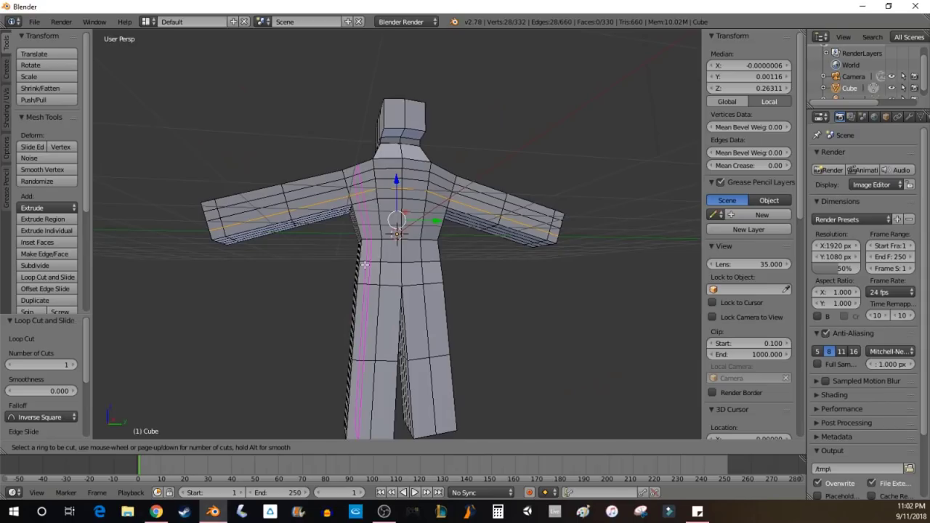
click(365, 264)
right_click(362, 262)
key(ctrl+r)
click(436, 284)
right_click(436, 284)
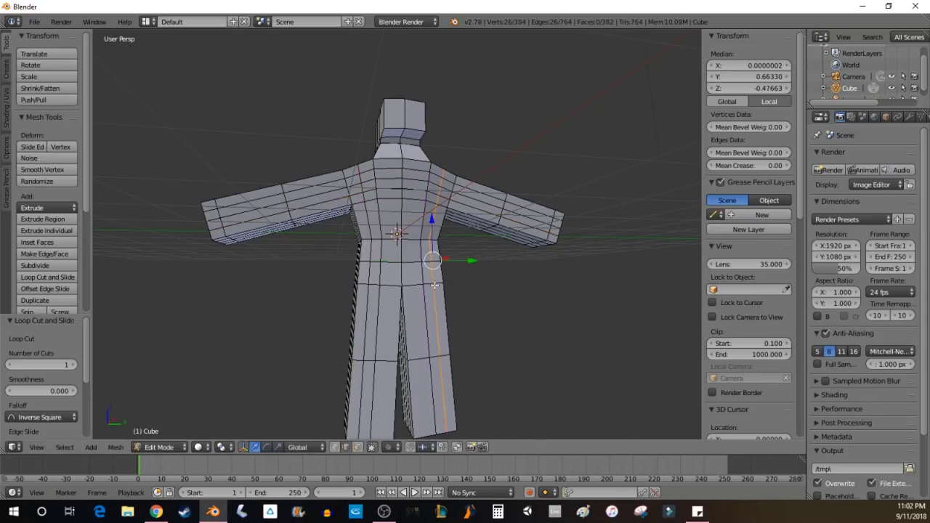
- Add a centred vertical loop cut through the inner column of faces on each side, running through the leg, torso and head
key(ctrl+r)
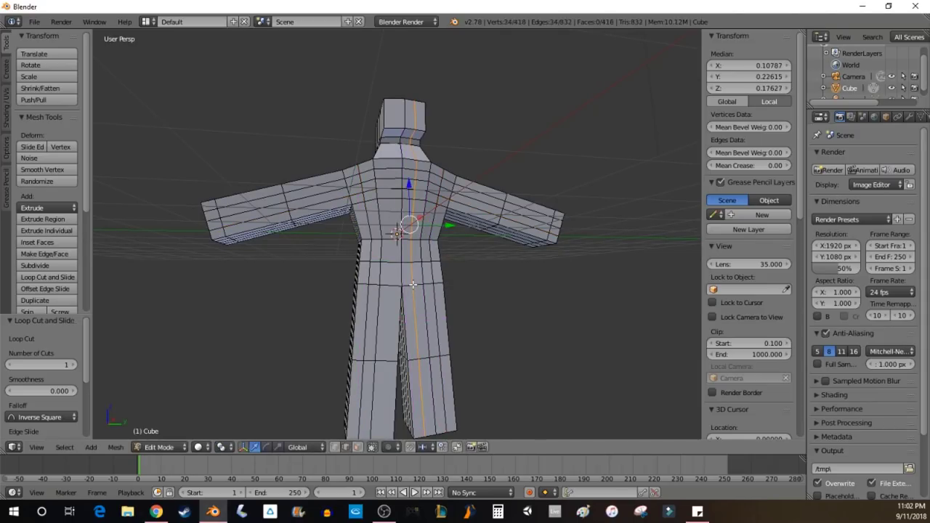
click(393, 284)
right_click(393, 284)
- In edge selection, select the path of edges along the upper front corner of the negative-Y arm from hand to shoulder
middle_drag(489, 312, 519, 306)
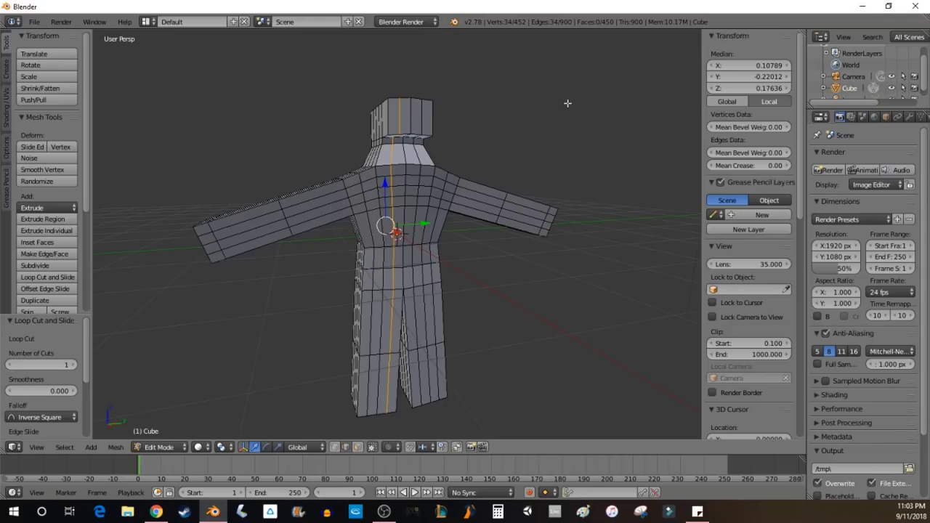
middle_drag(570, 136, 550, 183)
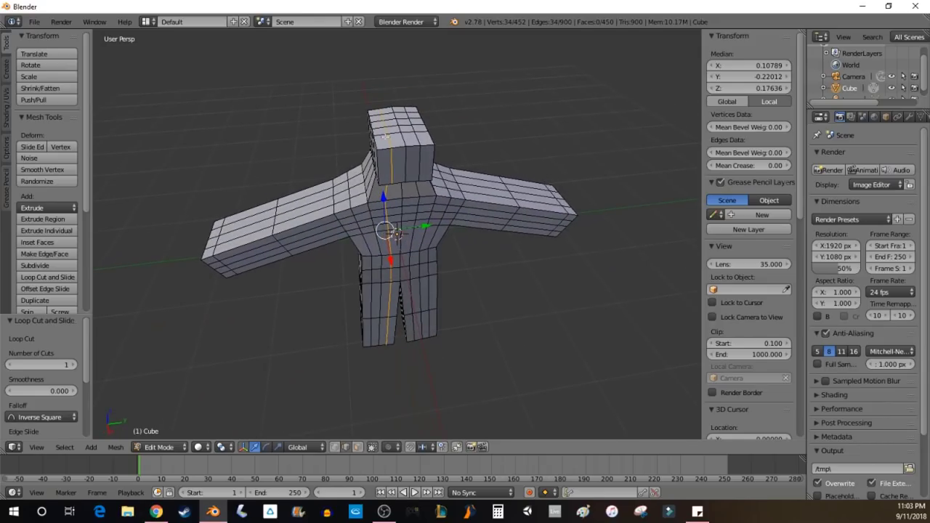
middle_drag(461, 222, 536, 235)
middle_drag(276, 235, 353, 253)
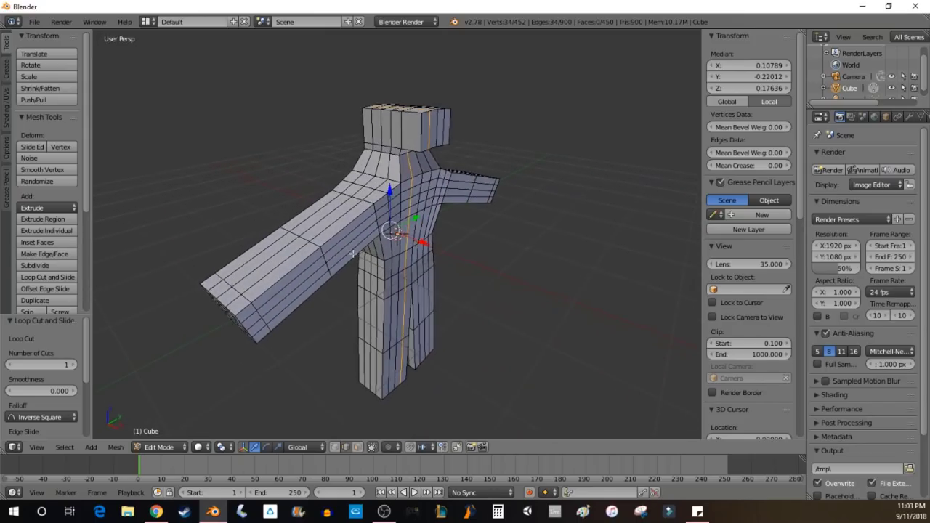
key(ctrl+Tab)
click(245, 288)
right_click(246, 307)
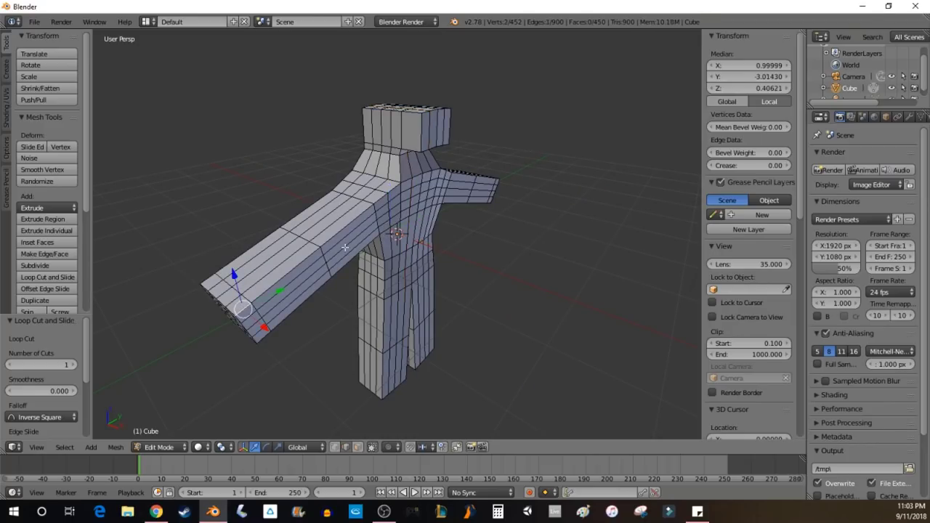
ctrl+right_click(390, 190)
middle_drag(355, 249, 270, 284)
middle_drag(317, 303, 447, 296)
right_click(517, 276)
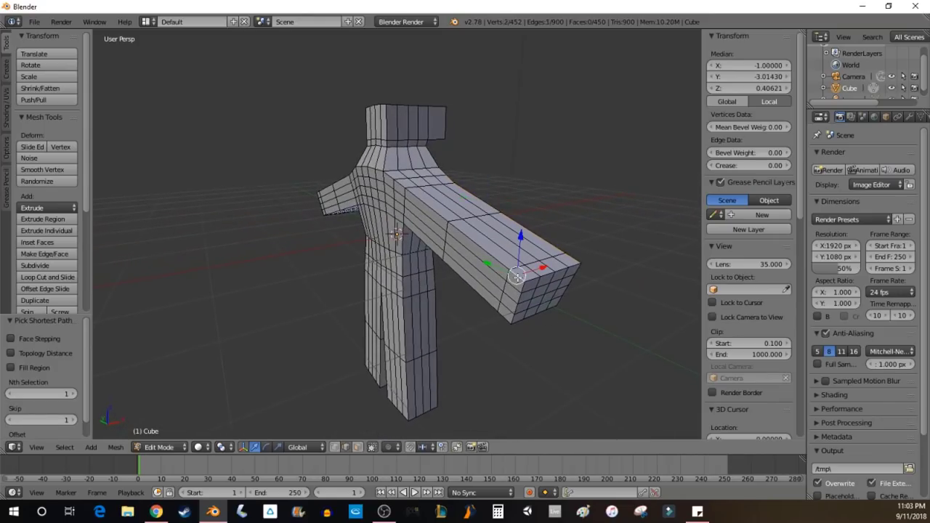
middle_drag(576, 247, 494, 266)
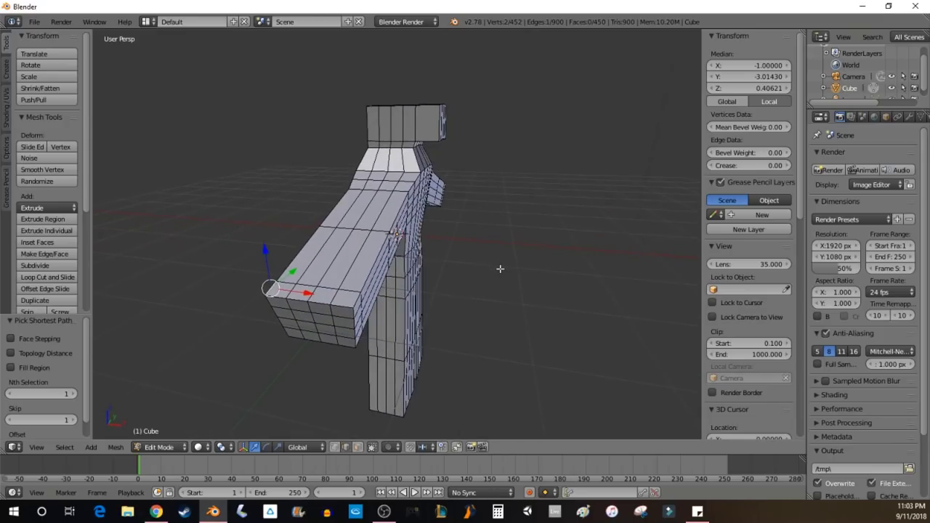
key(ctrl+z)
middle_drag(347, 276, 465, 258)
middle_drag(589, 246, 540, 310)
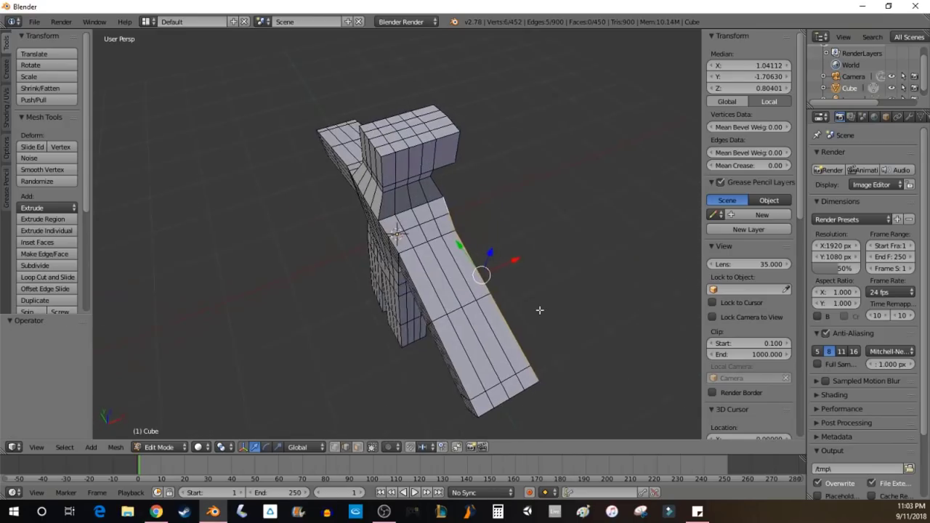
right_click(472, 407)
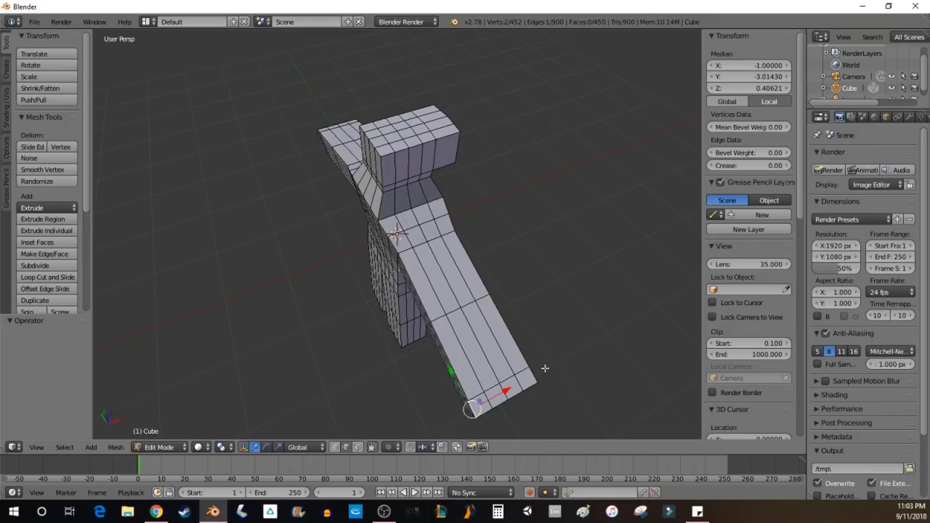
key(ctrl+z)
- Add the edge path along the arm's upper back corner to the selection and scale both corner paths to about 0.735 along X
middle_drag(544, 369, 592, 276)
shift+right_click(503, 266)
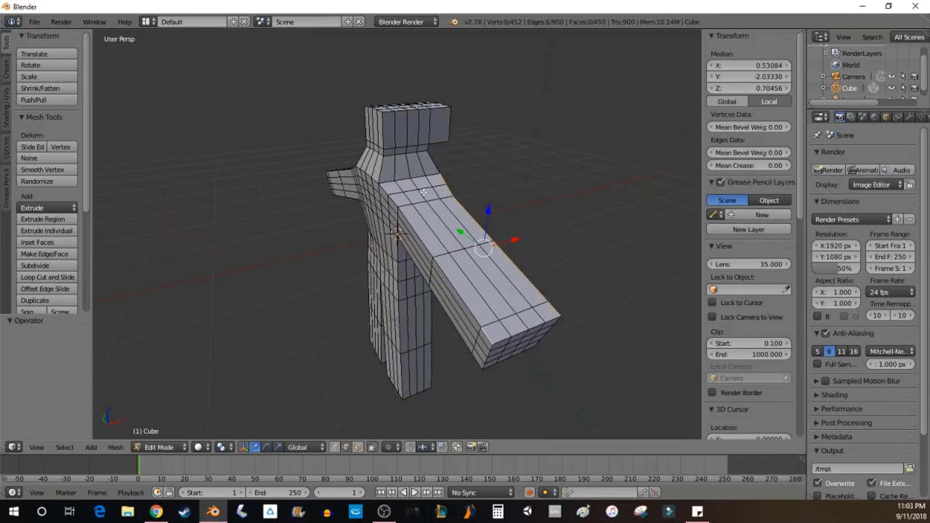
ctrl+right_click(383, 191)
mouse_move(597, 211)
middle_down()
mouse_move(522, 213)
mouse_move(572, 192)
mouse_move(590, 195)
mouse_move(544, 220)
mouse_move(586, 216)
middle_up()
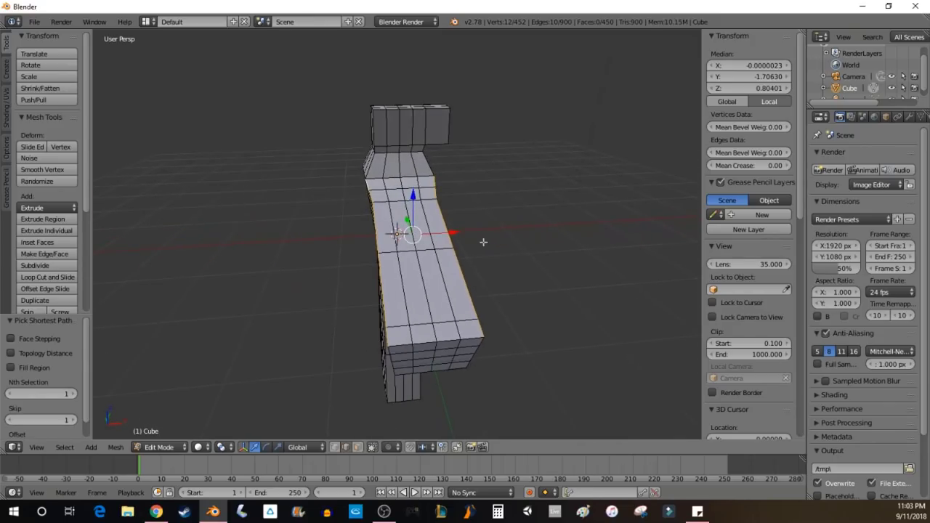
key(s)
key(x)
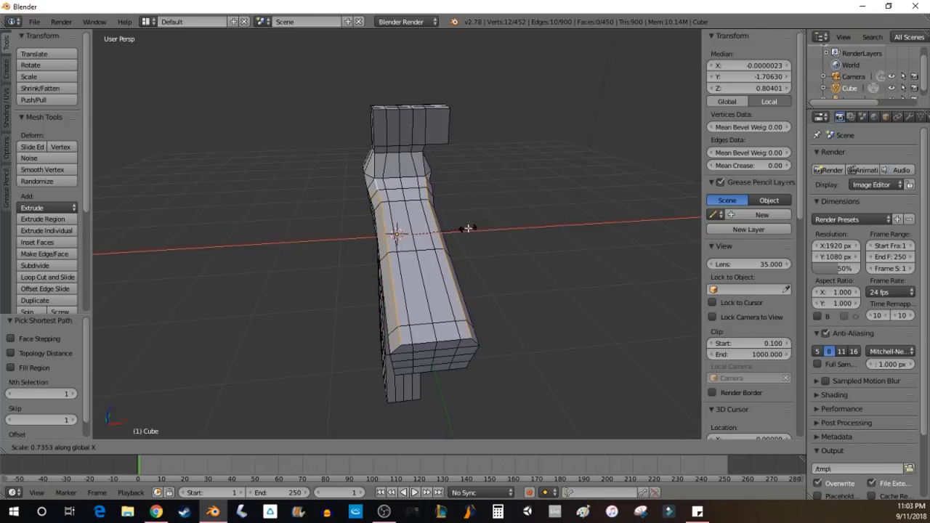
click(467, 229)
- Lower the two upper corner edge paths of the arm by a total of about 0.079 along Z
middle_drag(508, 245, 522, 225)
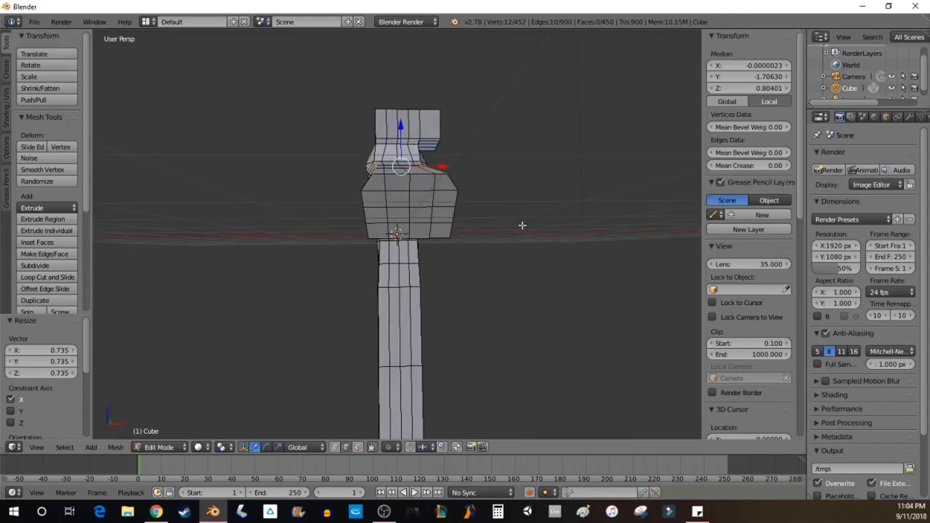
drag(399, 133, 399, 138)
mouse_move(496, 225)
middle_down()
mouse_move(494, 253)
mouse_move(498, 222)
mouse_move(499, 230)
middle_up()
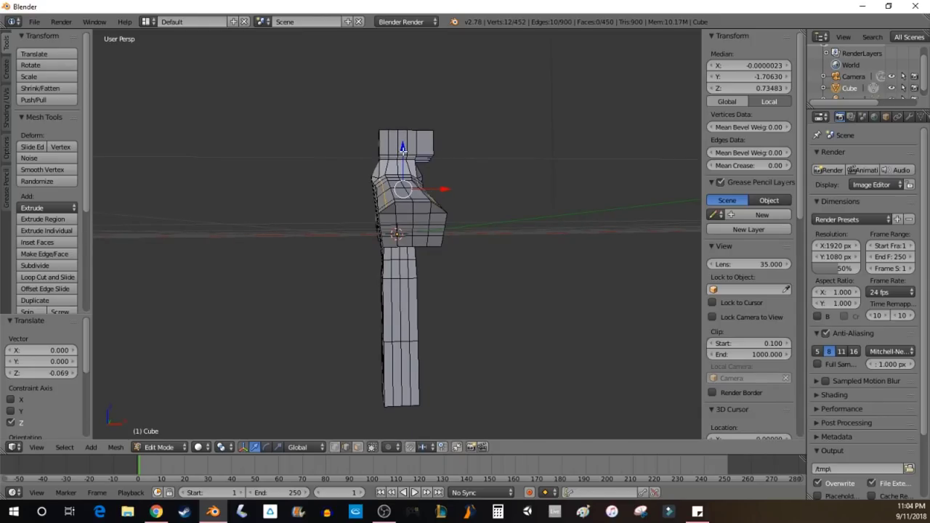
drag(402, 148, 404, 152)
middle_drag(459, 220, 461, 207)
- Select the two inner lengthwise edge paths flanking the centre line on top of the arm and scale them to about 0.878 along X
scroll(406, 191, up, 6)
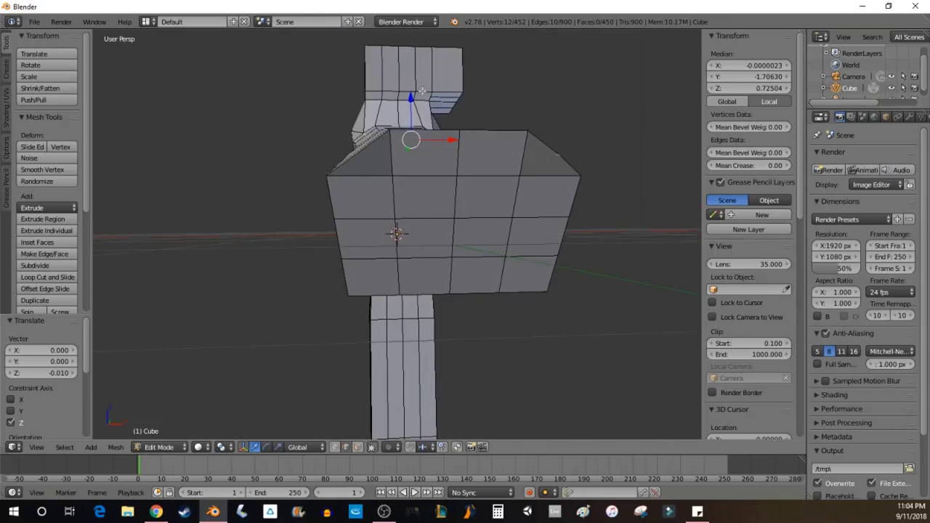
middle_drag(530, 86, 523, 101)
right_click(336, 276)
middle_drag(397, 159, 377, 193)
shift+right_click(375, 193)
ctrl+right_click(360, 273)
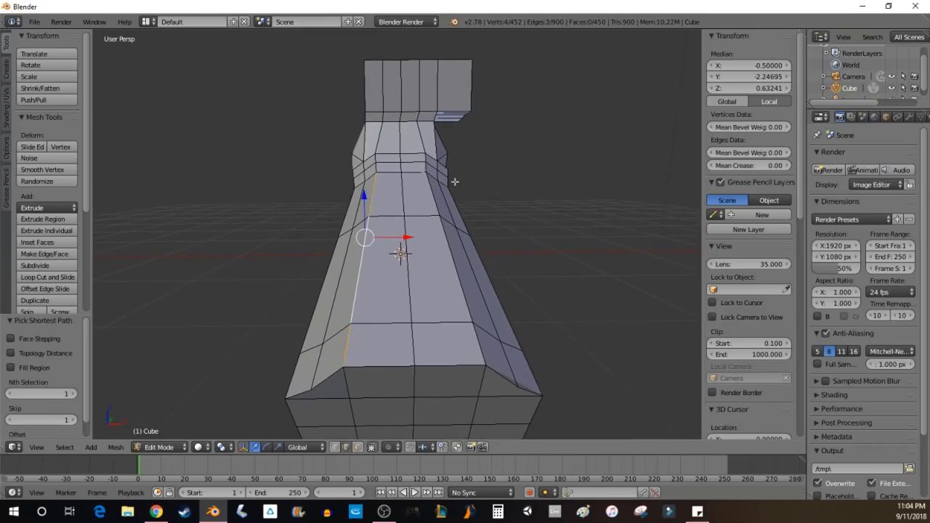
ctrl+right_click(431, 190)
ctrl+right_click(466, 358)
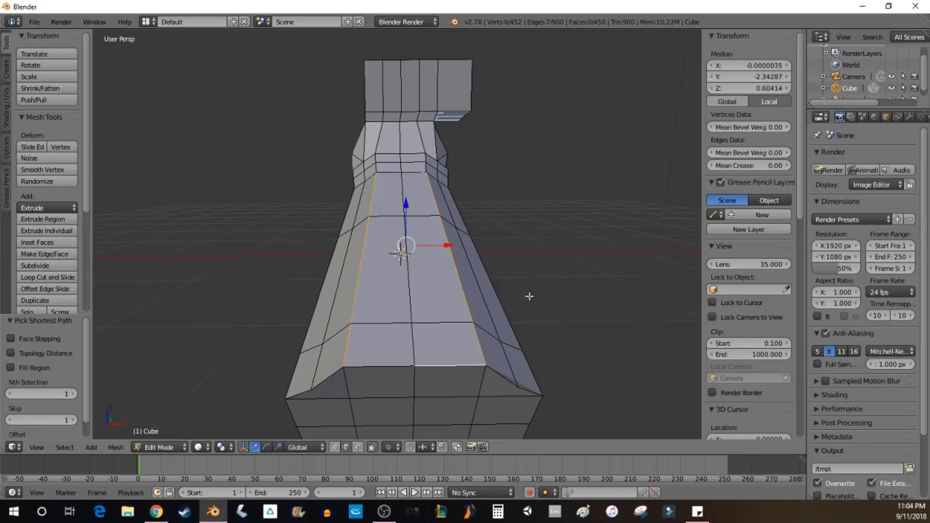
middle_drag(567, 240, 563, 228)
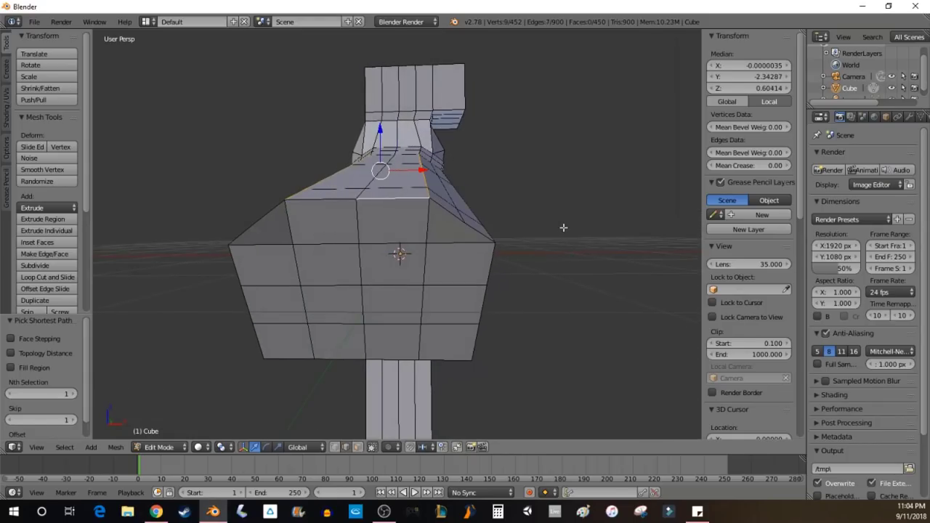
key(s)
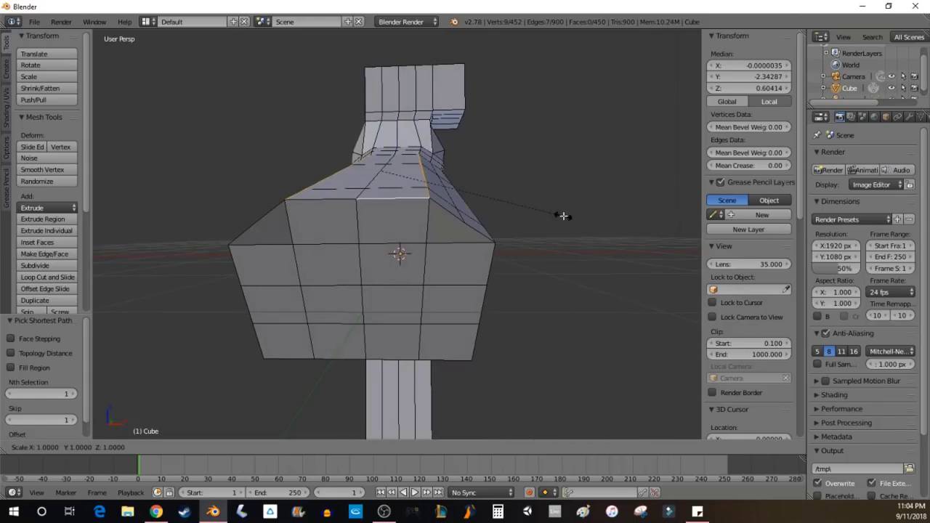
click(540, 211)
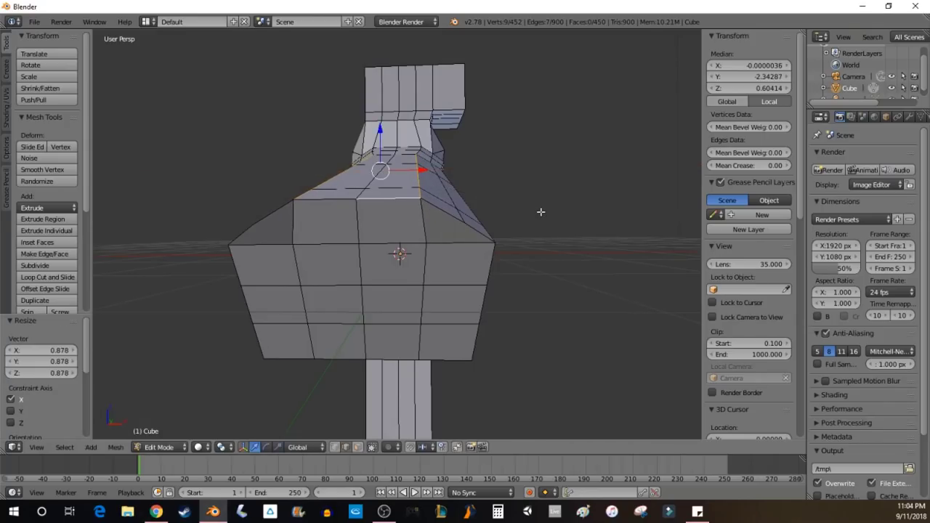
- Lower the two inner top paths by a total of about 0.034 along Z and scale them again by about 0.871 along X
drag(380, 136, 381, 142)
mouse_move(565, 253)
middle_down()
mouse_move(568, 240)
mouse_move(569, 257)
mouse_move(567, 249)
middle_up()
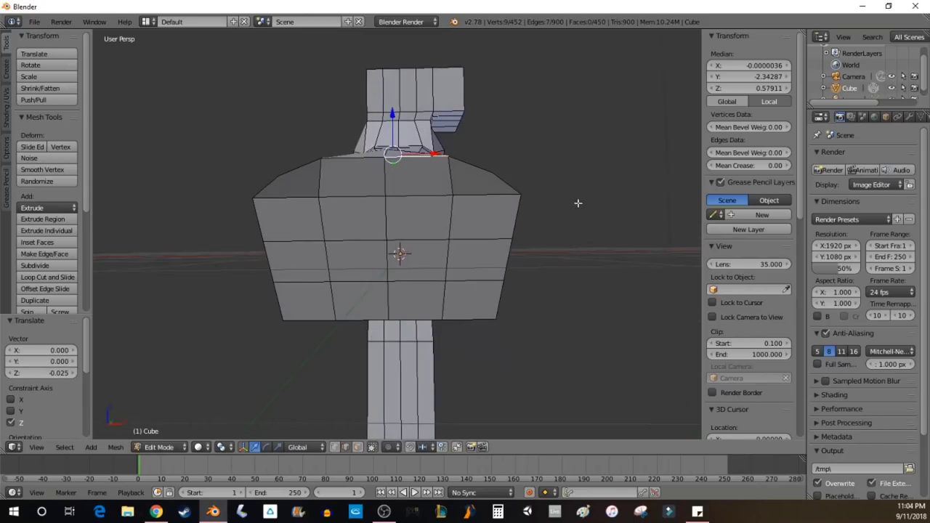
key(s)
key(x)
click(554, 196)
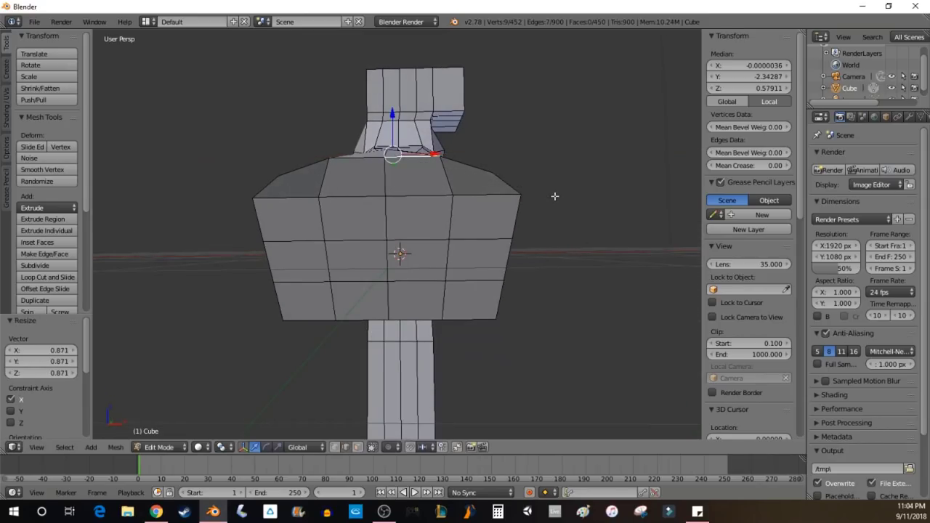
middle_drag(540, 147, 542, 155)
drag(408, 175, 409, 180)
middle_drag(497, 260, 504, 235)
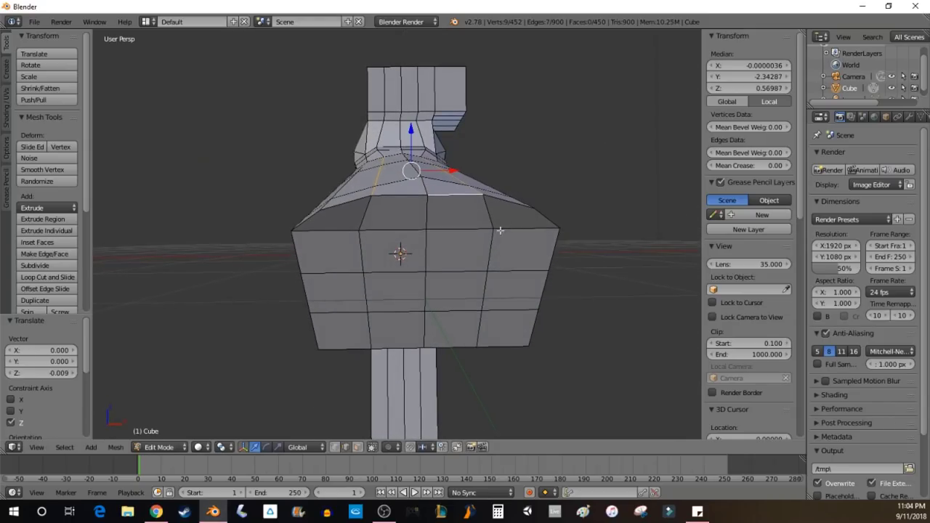
- Select the centre edge path along the top of the arm and raise it about 0.01 along Z
middle_drag(479, 173, 467, 175)
right_click(373, 187)
ctrl+right_click(393, 158)
drag(391, 142, 388, 134)
- Select the edge paths along the front and back sides of the arm, one row below the upper corners, from hand to shoulder
middle_drag(528, 241, 485, 237)
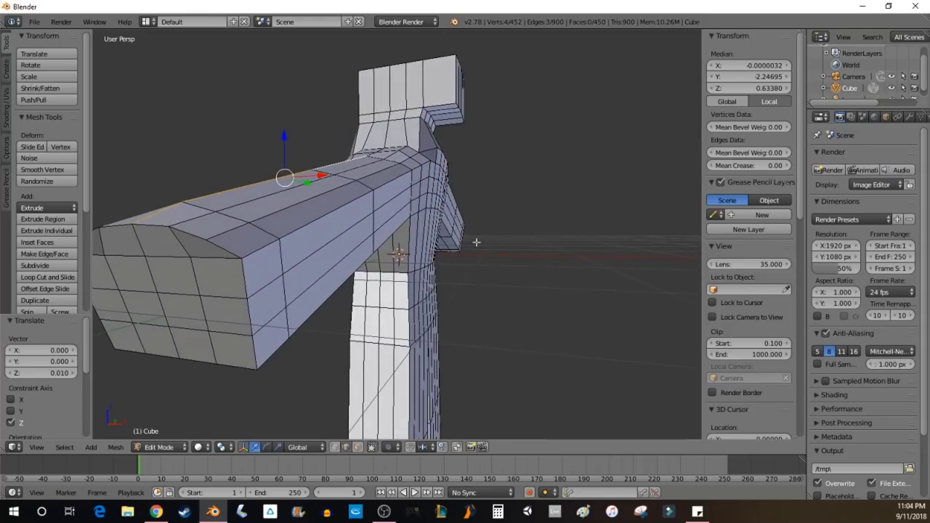
shift+right_click(264, 252)
right_click(398, 181)
ctrl+right_click(261, 251)
middle_drag(262, 253, 354, 296)
ctrl+right_click(654, 340)
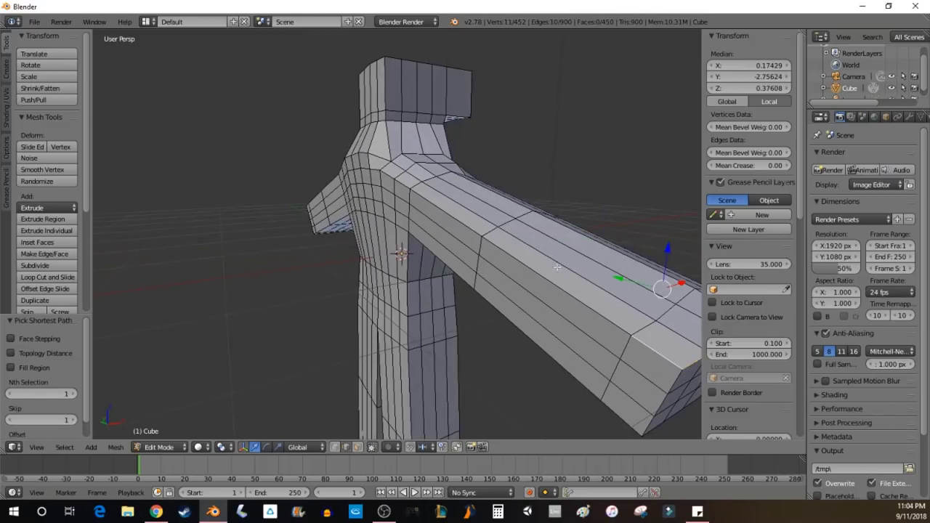
key(ctrl+z)
key(ctrl+z)
key(ctrl+z)
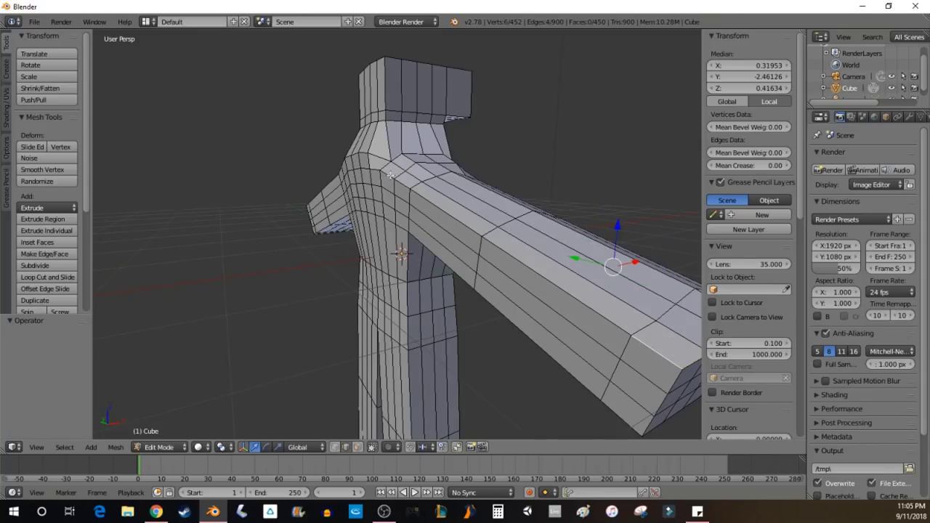
ctrl+right_click(525, 187)
middle_drag(525, 188, 492, 178)
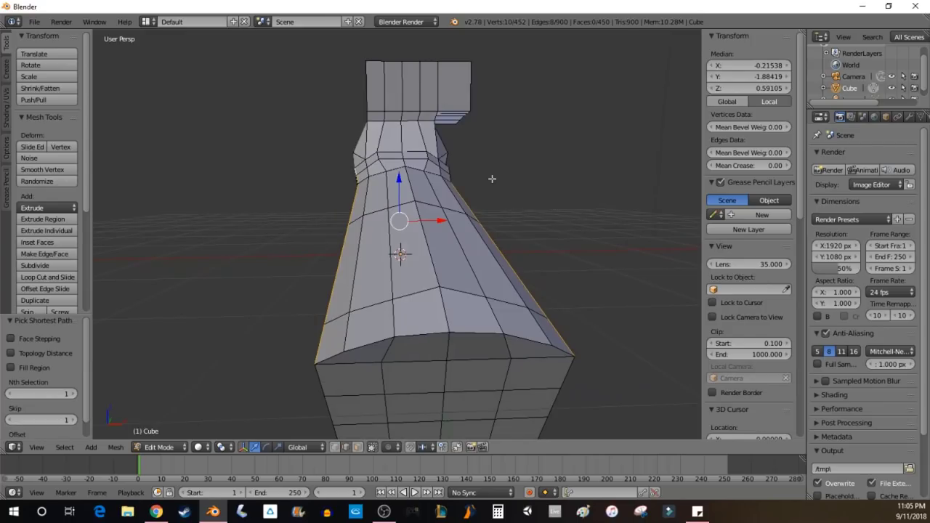
- Scale the two side edge paths along X by about 0.943 and again by about 0.891, lowering them about 0.016 along Z
key(s)
key(x)
click(485, 176)
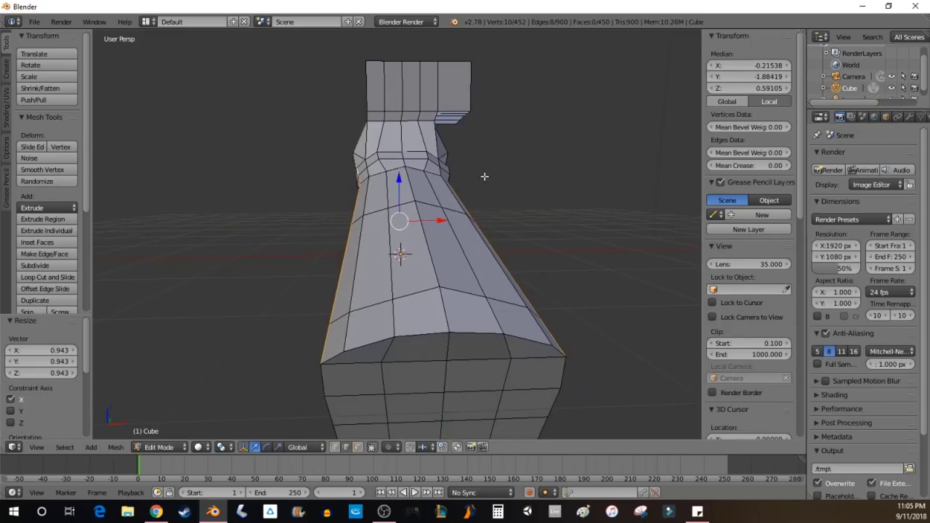
key(g)
key(z)
click(398, 190)
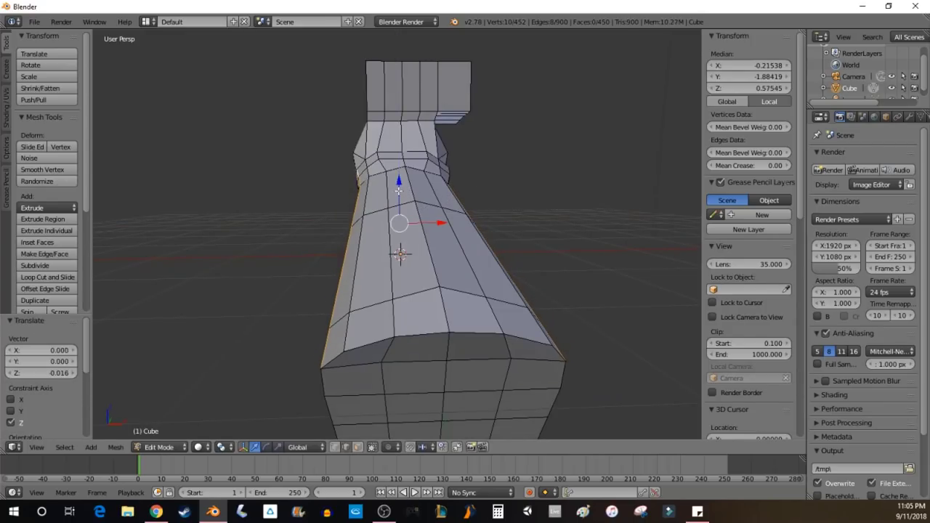
key(s)
key(x)
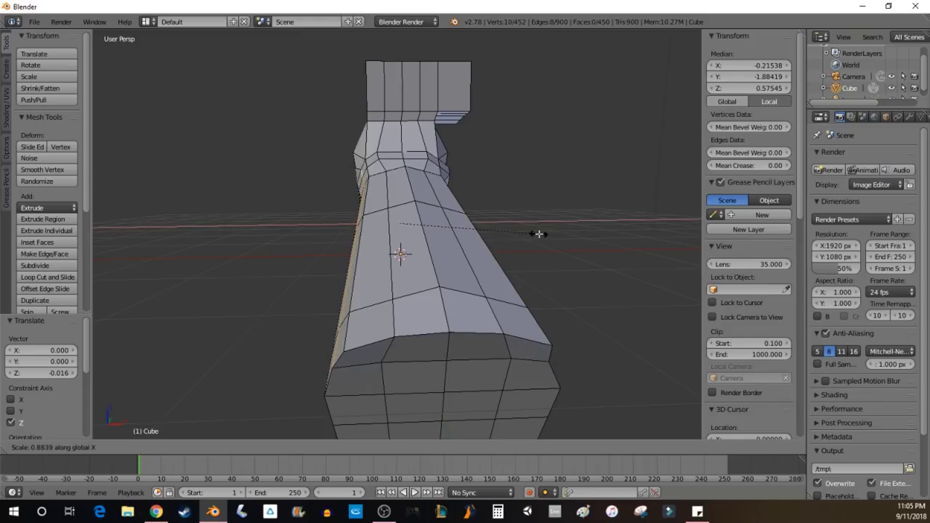
click(540, 233)
- Select the upper edge path along the arm's front, positive-X side from hand to shoulder
middle_drag(639, 254, 621, 245)
middle_drag(455, 176, 448, 173)
right_click(288, 224)
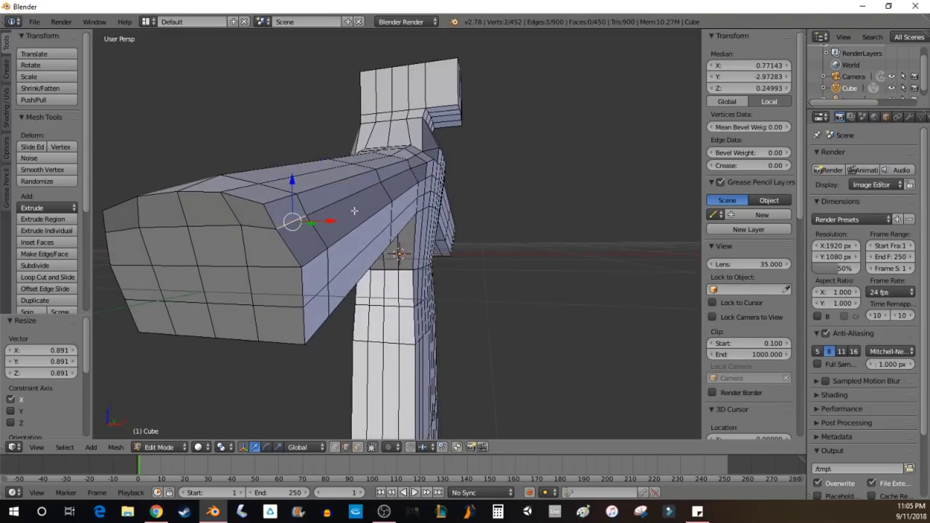
ctrl+right_click(416, 167)
key(s)
key(x)
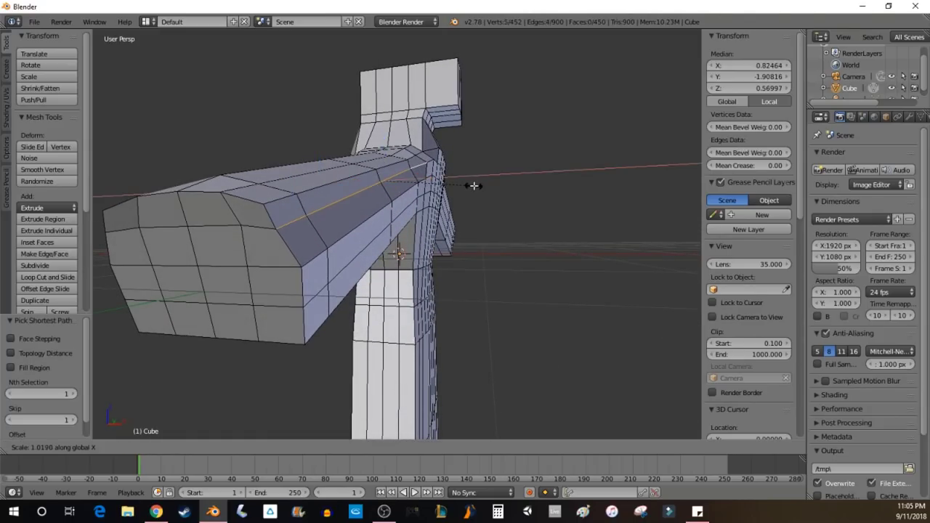
click(488, 184)
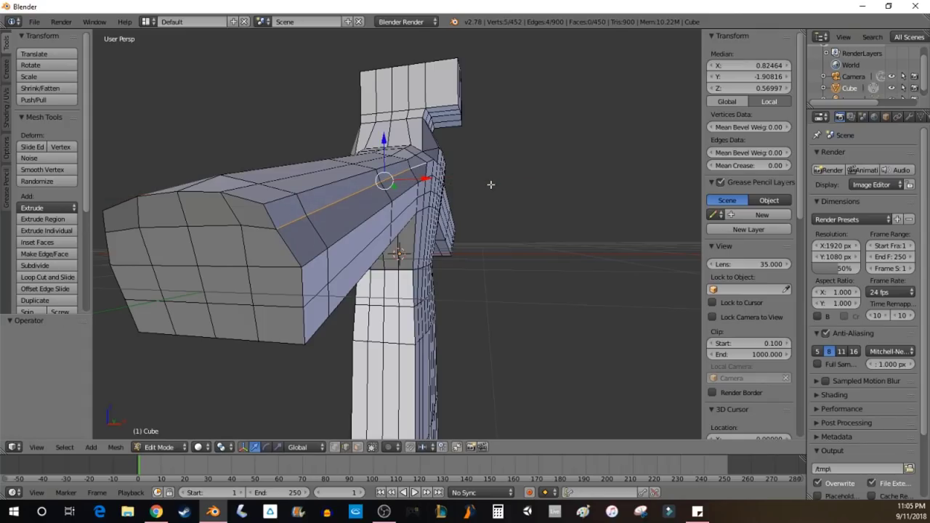
- Move the selected front edge path about 0.052 outward along X
key(g)
key(x)
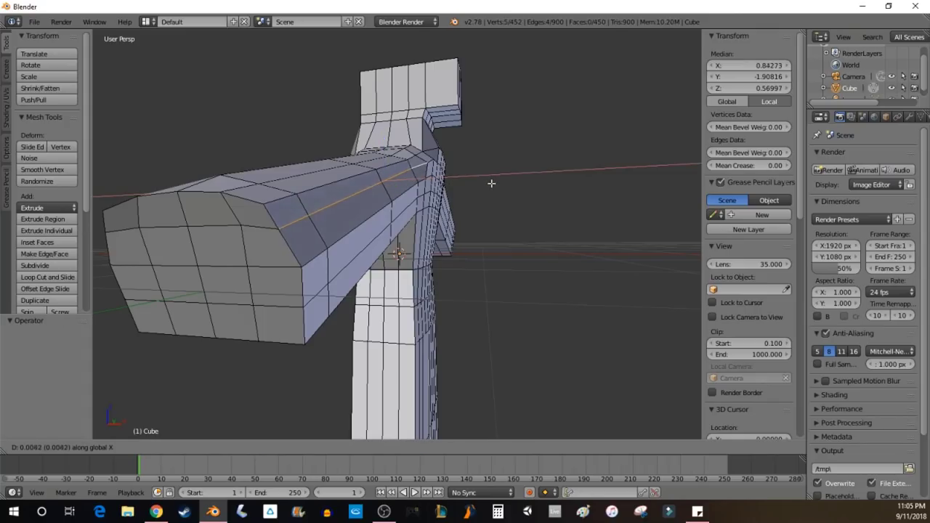
click(498, 182)
- Select the lower corner edges along the underside of the arm on both its back and front sides
middle_drag(353, 240, 444, 176)
right_click(441, 191)
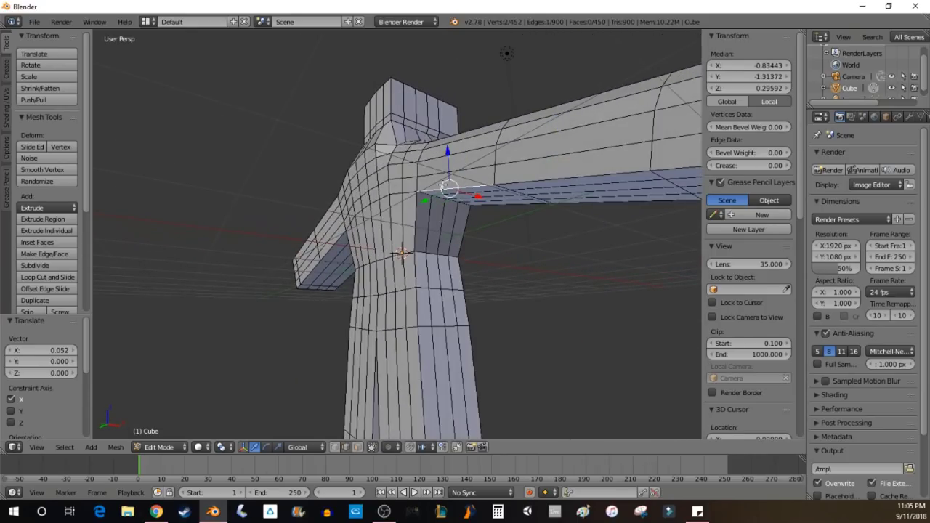
ctrl+right_click(675, 166)
middle_drag(641, 203, 547, 235)
shift+right_click(202, 235)
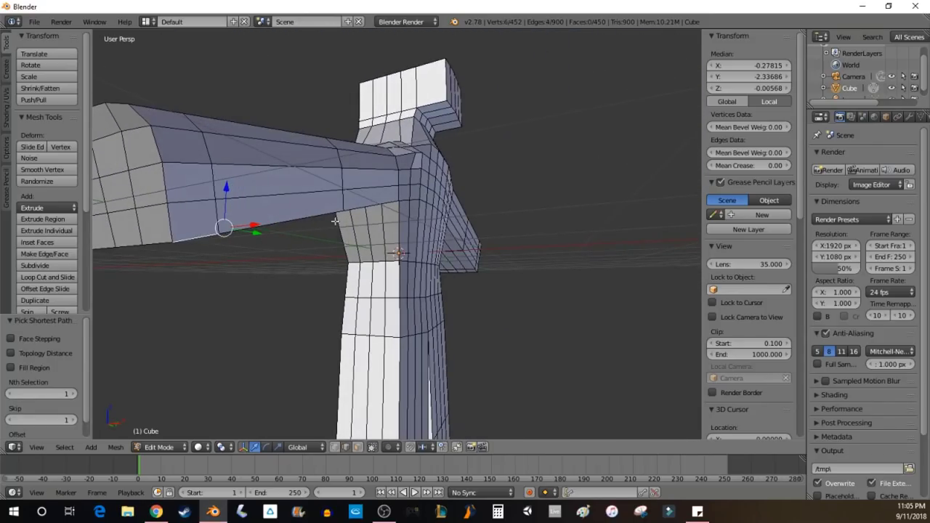
shift+right_click(398, 204)
middle_drag(242, 331, 313, 308)
middle_drag(614, 213, 582, 210)
- Scale the two lower corner edge paths to about 0.684 along X and raise them about 0.047 along Z
key(s)
key(x)
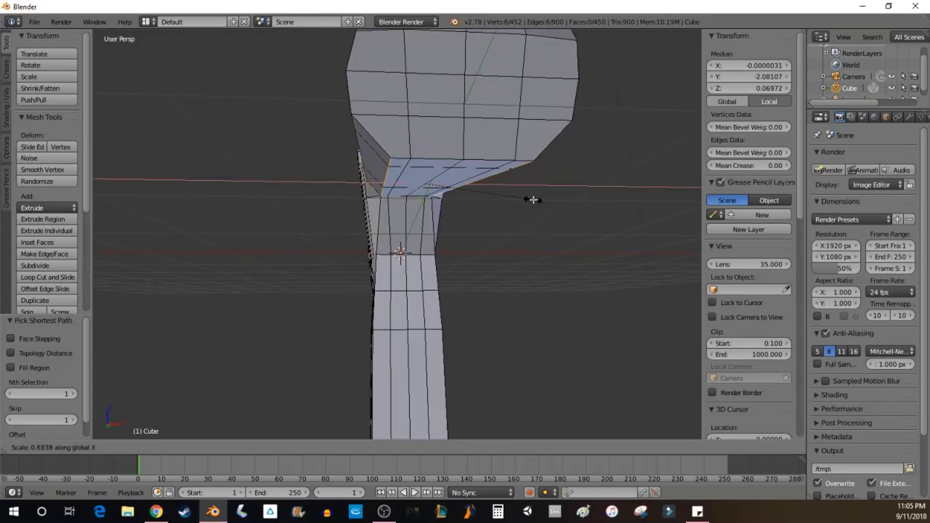
click(533, 199)
middle_drag(487, 195, 460, 202)
drag(404, 190, 404, 183)
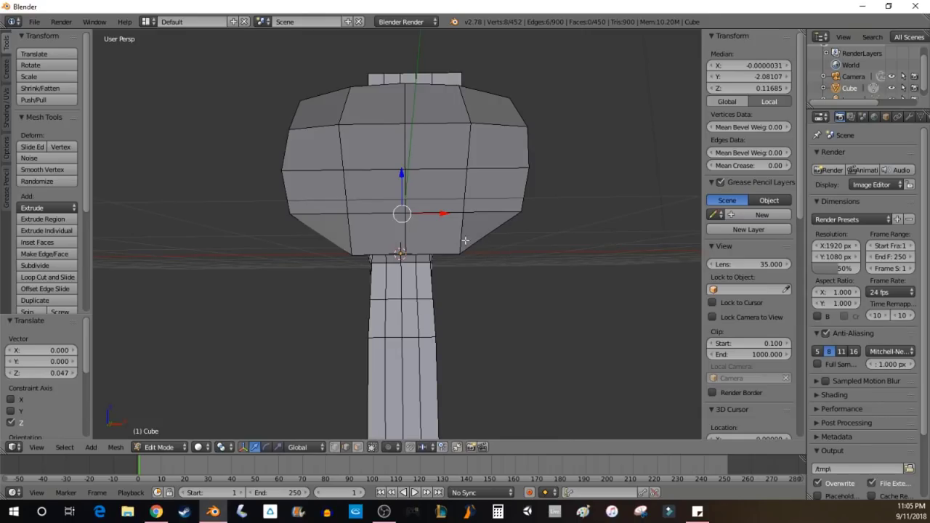
middle_drag(535, 266, 522, 246)
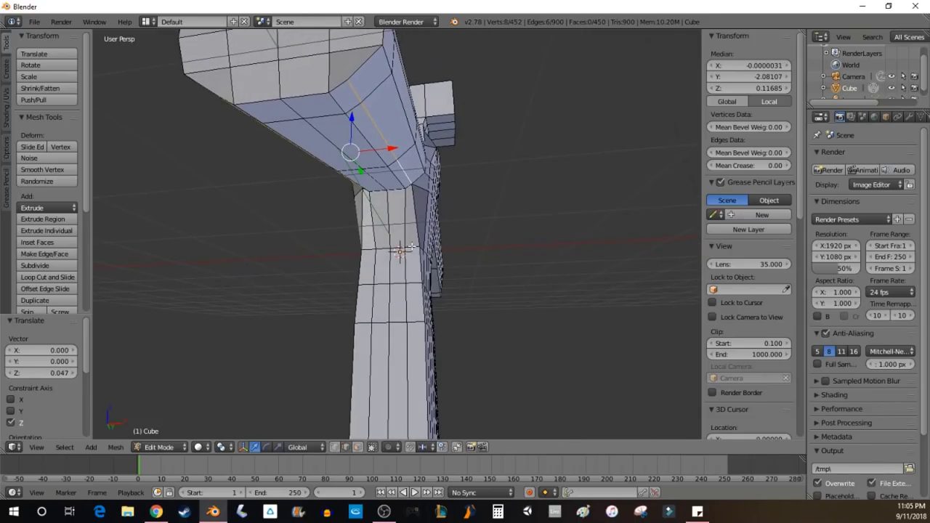
middle_drag(411, 247, 427, 245)
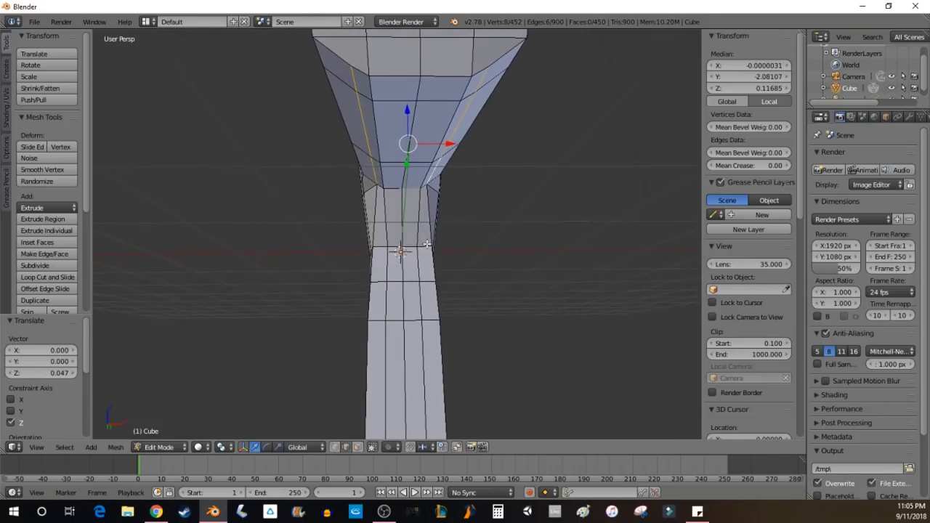
- Select the two lengthwise edge paths on the arm's underside that lie just inside the lower corner paths
right_click(370, 86)
ctrl+right_click(386, 179)
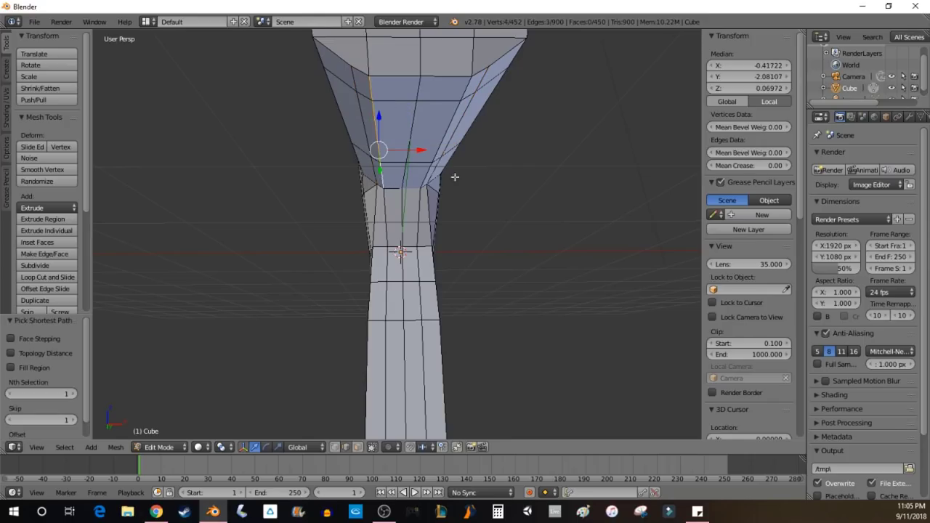
ctrl+right_click(460, 96)
ctrl+right_click(427, 177)
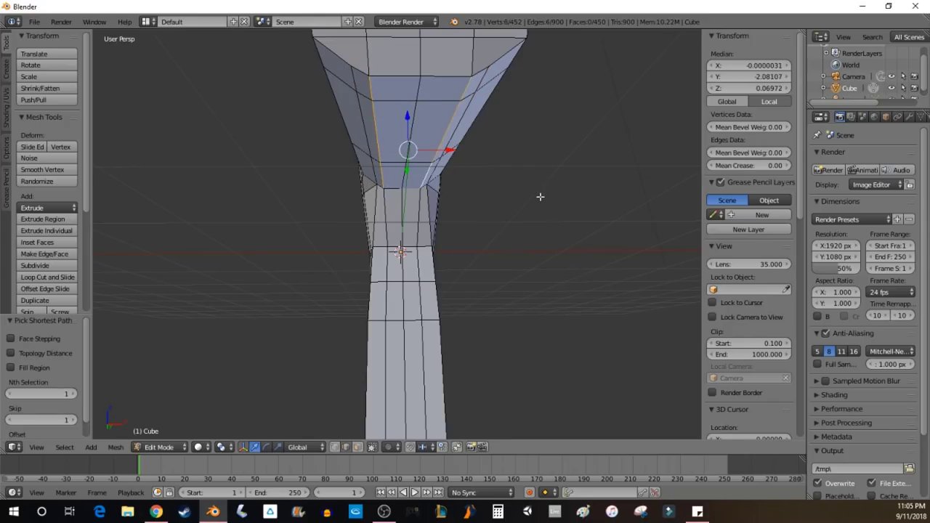
- Scale the two underside edge paths inward along X and move them about 0.015 along Z
middle_drag(539, 196, 537, 210)
key(s)
key(x)
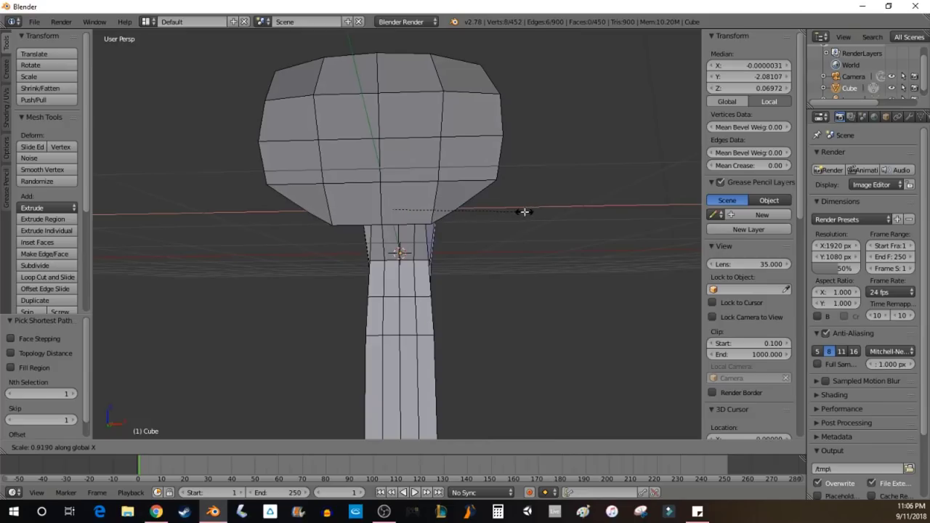
click(513, 212)
drag(393, 174, 391, 175)
middle_drag(542, 255, 544, 259)
mouse_move(607, 250)
middle_down()
mouse_move(579, 247)
mouse_move(603, 251)
mouse_move(586, 257)
mouse_move(569, 246)
mouse_move(609, 256)
middle_up()
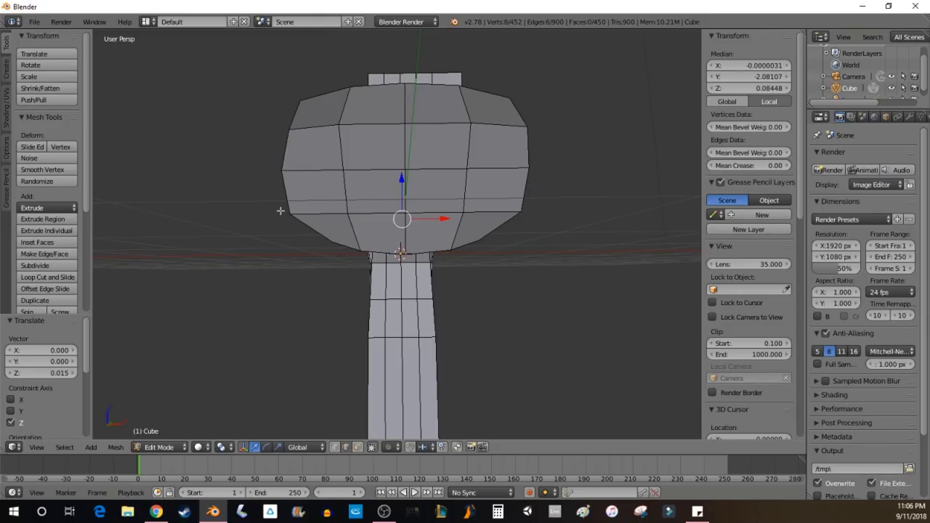
- Select the entire mesh and scale it to about 0.789 along X to make the figure thinner
middle_drag(575, 180, 477, 230)
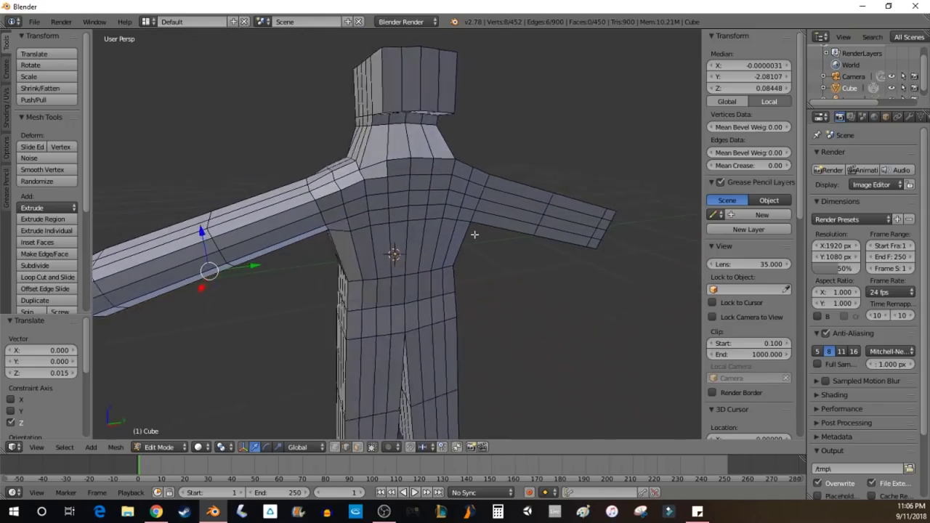
key(a)
middle_drag(424, 214, 535, 175)
key(s)
key(x)
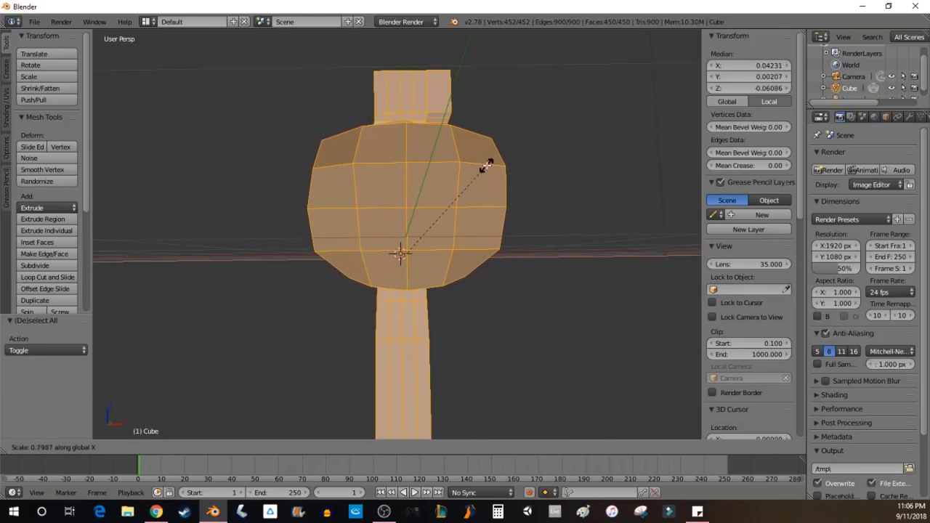
click(484, 165)
middle_drag(537, 183, 213, 200)
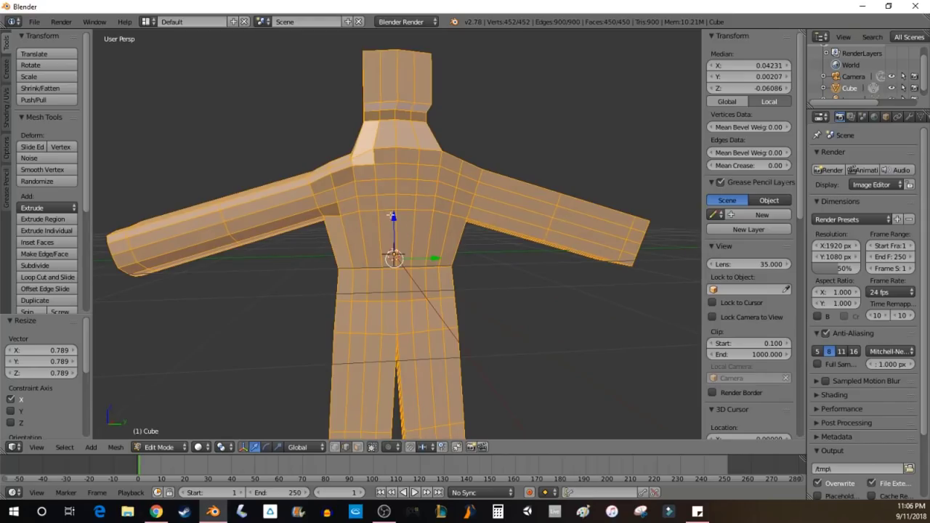
- Clear the selection and select the four lengthwise corner edge paths of the leg on the negative-Y side
middle_drag(352, 252, 491, 115)
scroll(491, 115, down, 3)
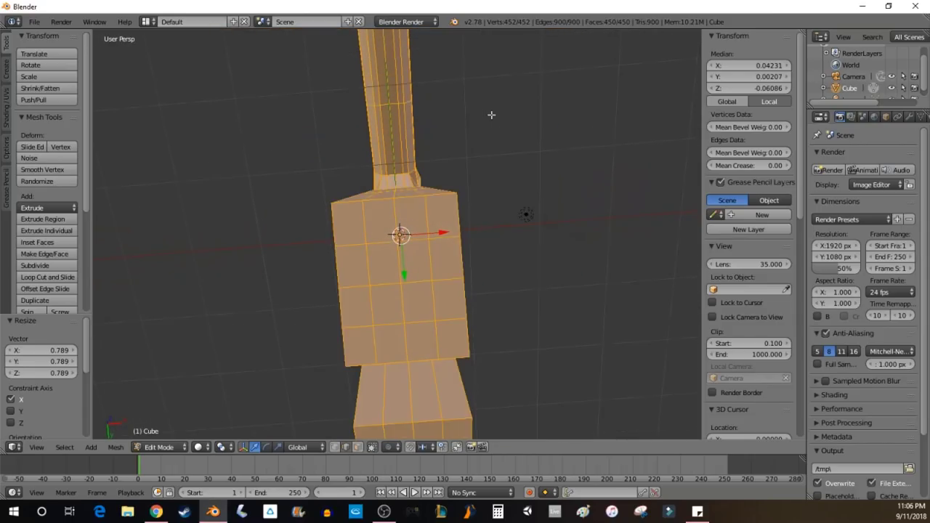
key(a)
middle_drag(417, 226, 395, 245)
right_click(359, 262)
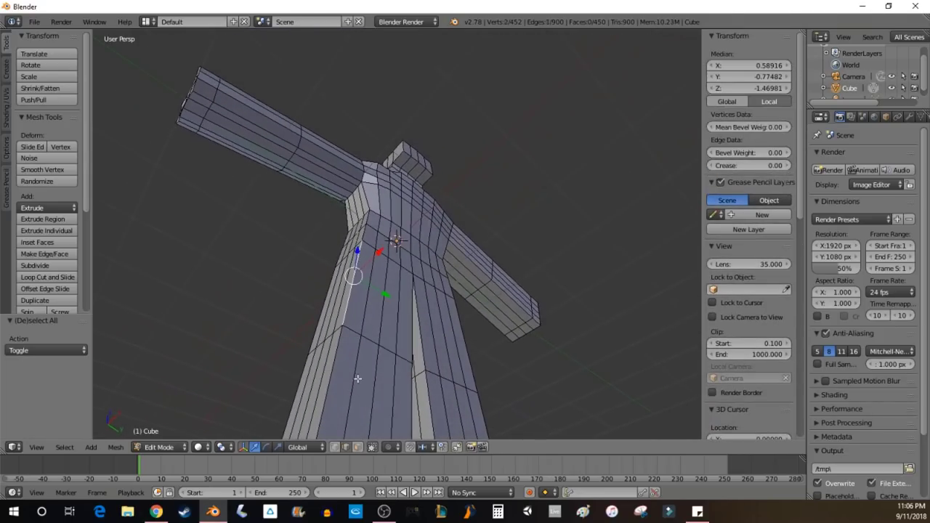
middle_drag(357, 379, 373, 336)
ctrl+right_click(347, 358)
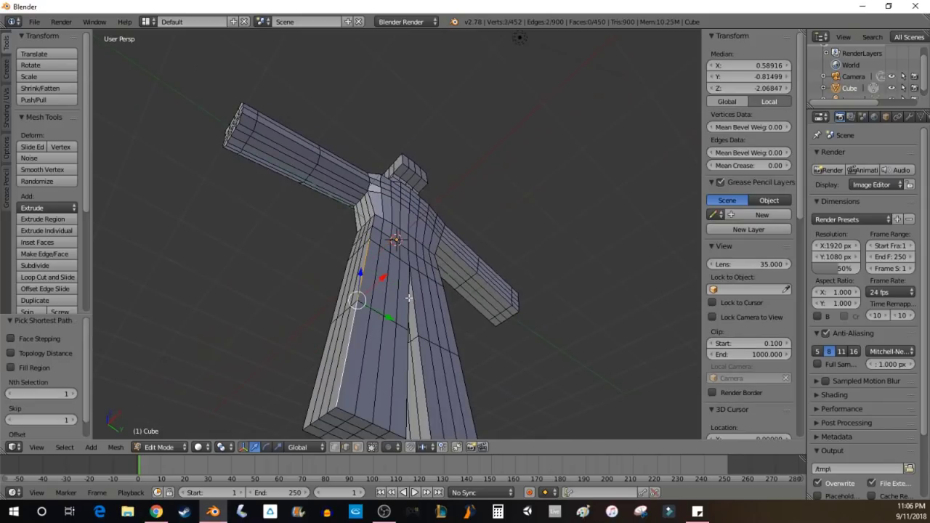
middle_drag(404, 372, 496, 341)
shift+right_click(433, 306)
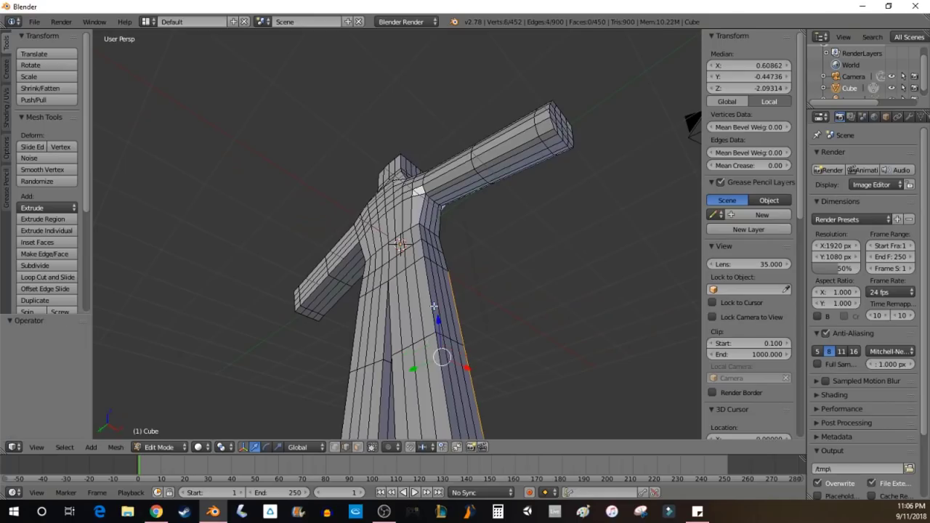
ctrl+right_click(385, 313)
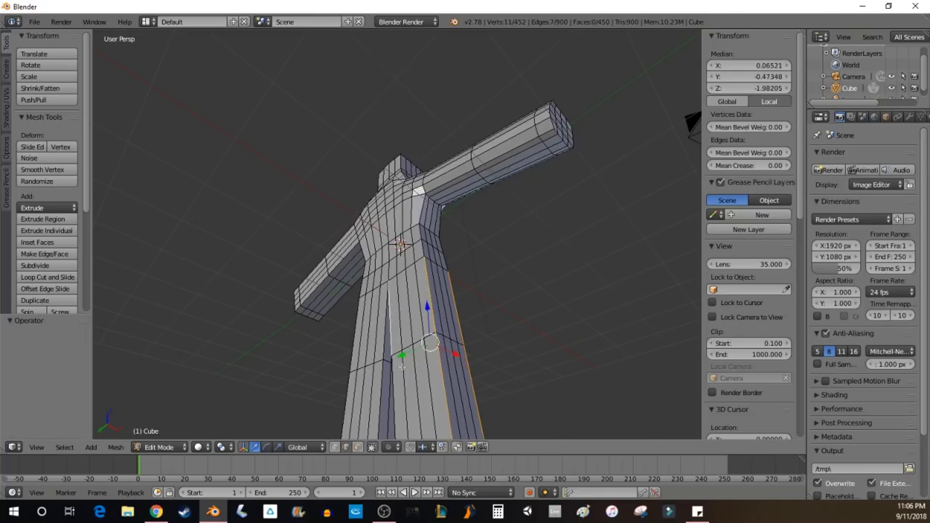
middle_drag(395, 399, 528, 347)
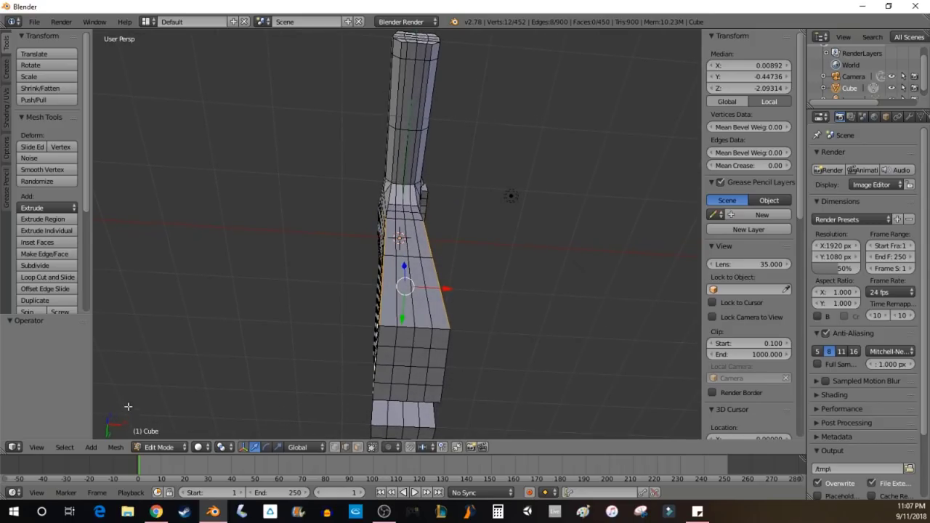
- Scale the leg's corner edge paths in X and Y with Z locked, first to about 0.848 and again to 0.923
middle_drag(526, 313, 572, 301)
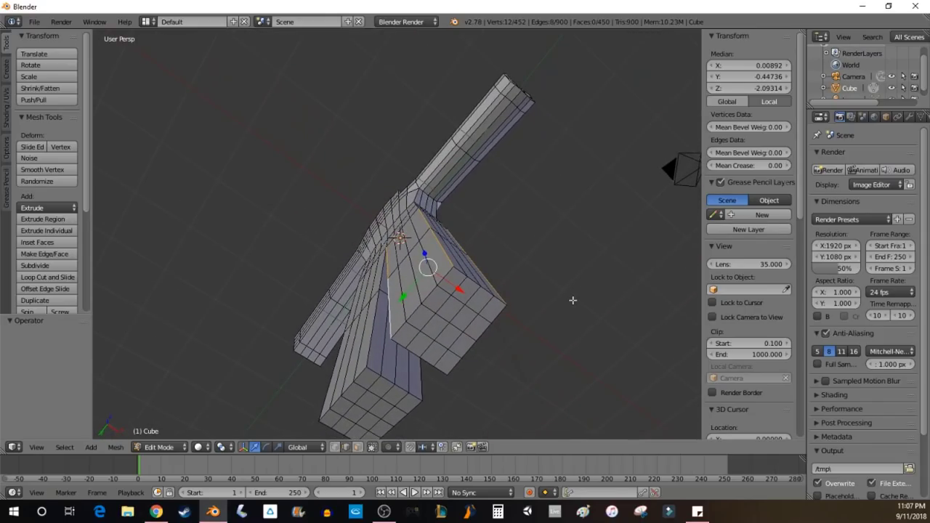
key(s)
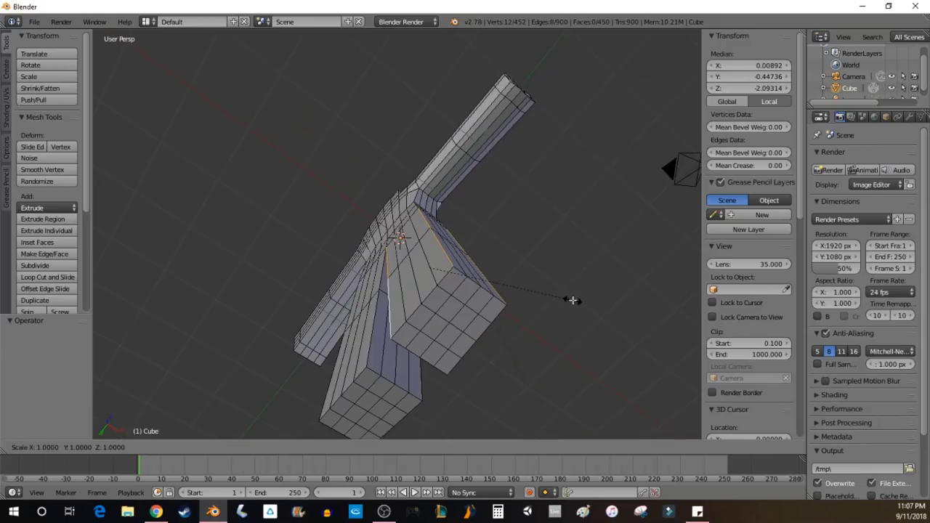
key(z)
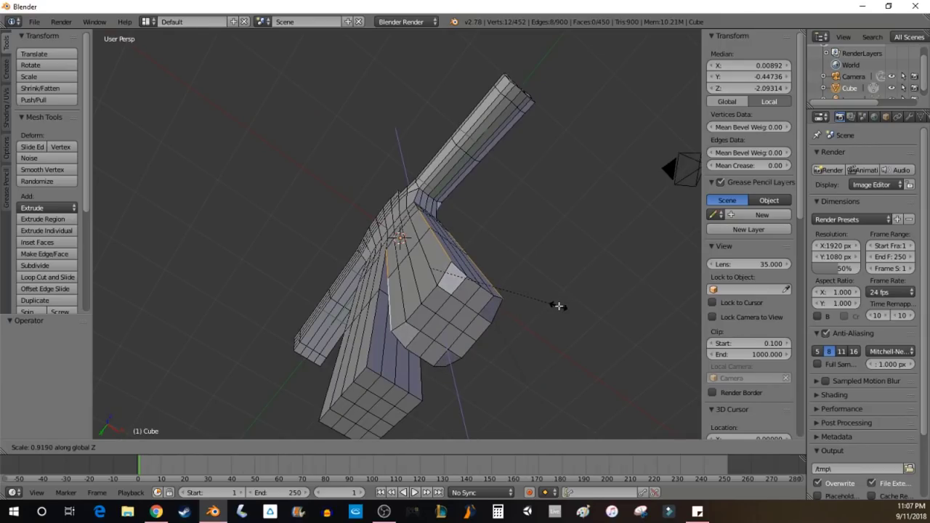
key(shift+z)
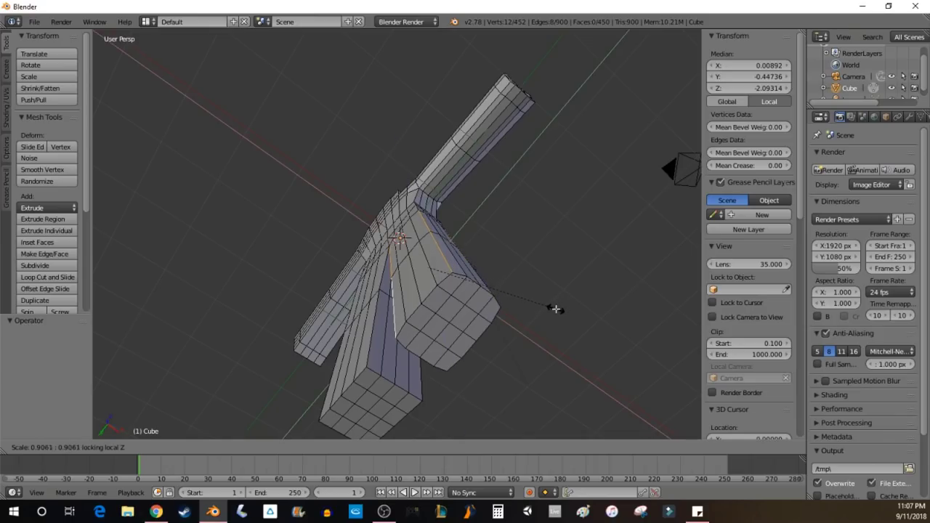
click(545, 312)
middle_drag(600, 324, 574, 301)
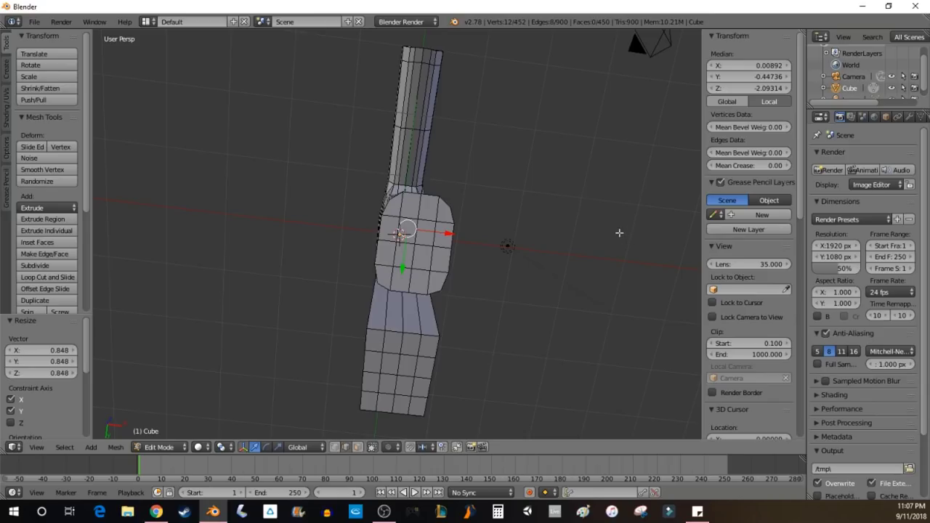
key(s)
key(shift+z)
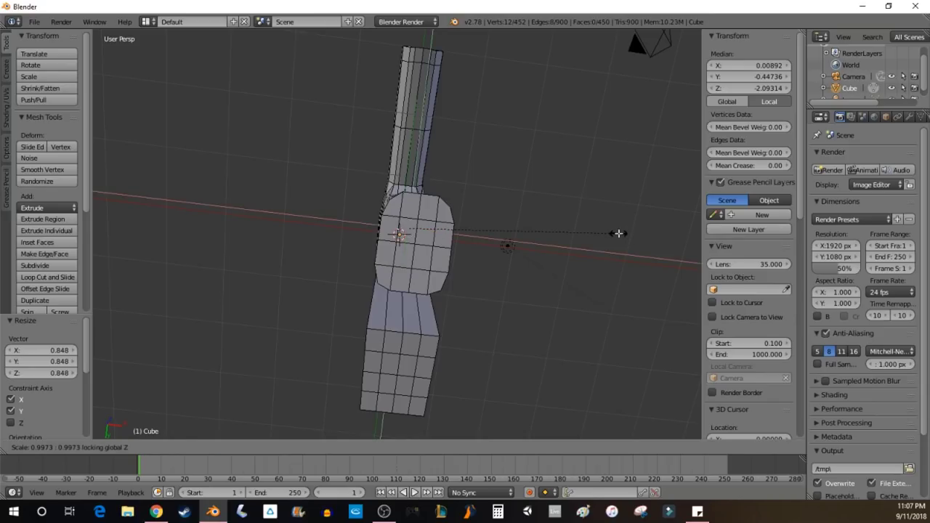
click(603, 234)
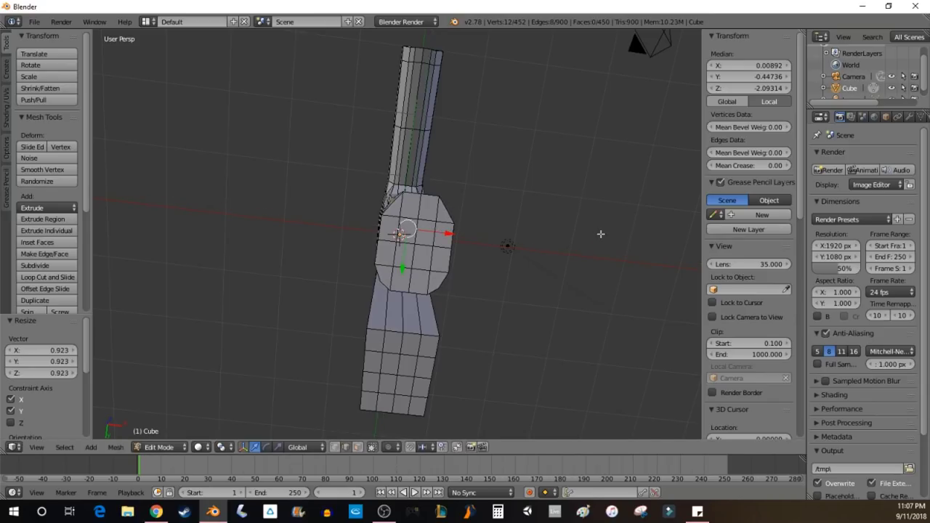
- Select the lengthwise edge paths next to the corners on the leg's outer and inner sides, two per side
middle_drag(544, 213, 513, 274)
click(415, 331)
click(410, 263)
shift+right_click(391, 271)
shift+right_click(397, 330)
shift+right_click(398, 334)
shift+right_click(386, 334)
middle_drag(451, 343, 622, 285)
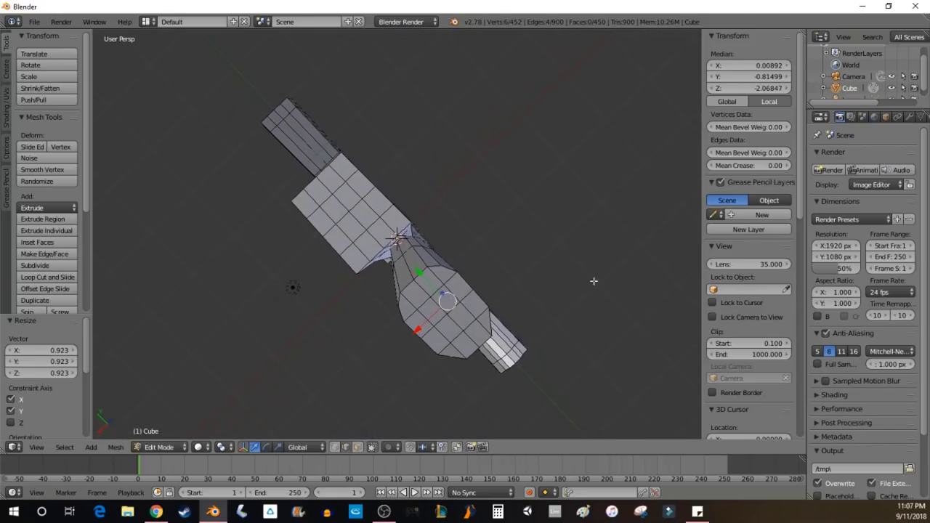
shift+right_click(421, 257)
shift+right_click(401, 270)
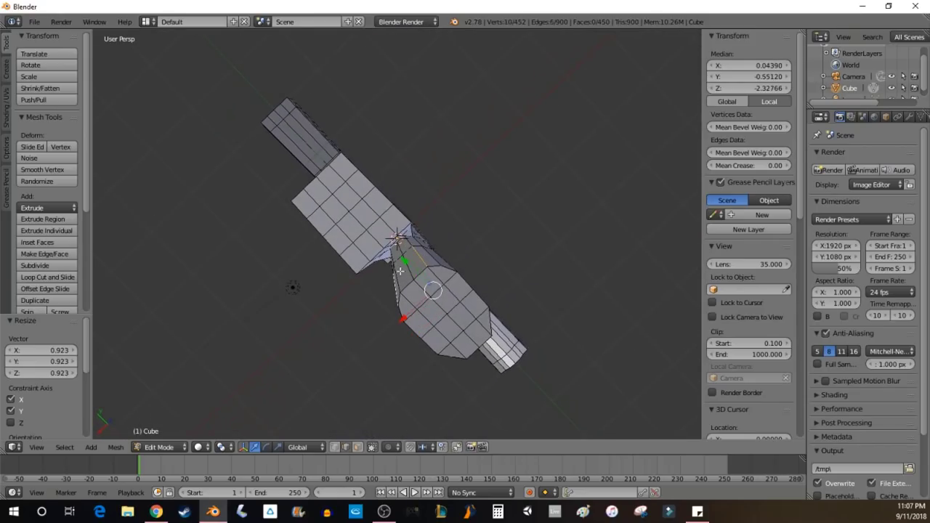
shift+right_click(395, 288)
shift+right_click(400, 284)
shift+right_click(393, 259)
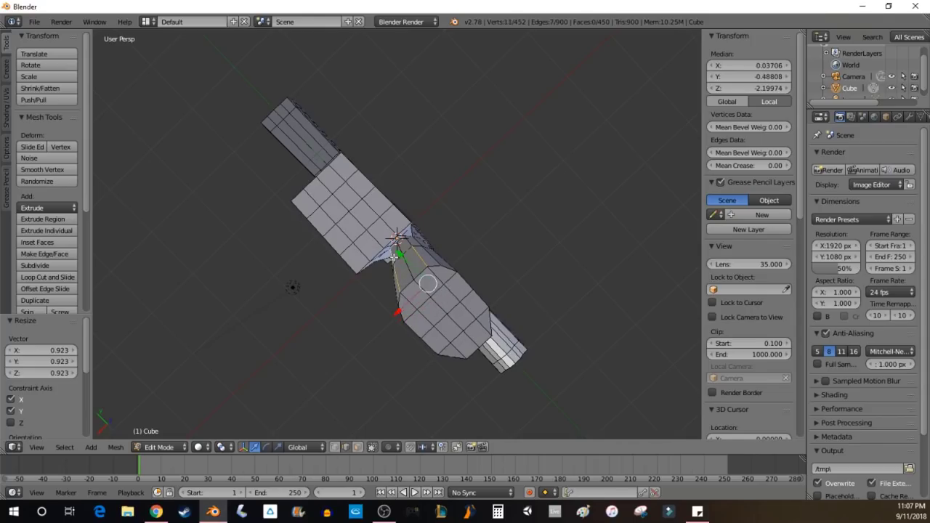
- Scale the selected side edge paths of the leg to about 0.923 in X and Y with Z locked
mouse_move(508, 279)
middle_down()
mouse_move(483, 275)
mouse_move(500, 271)
middle_up()
key(s)
key(shift+z)
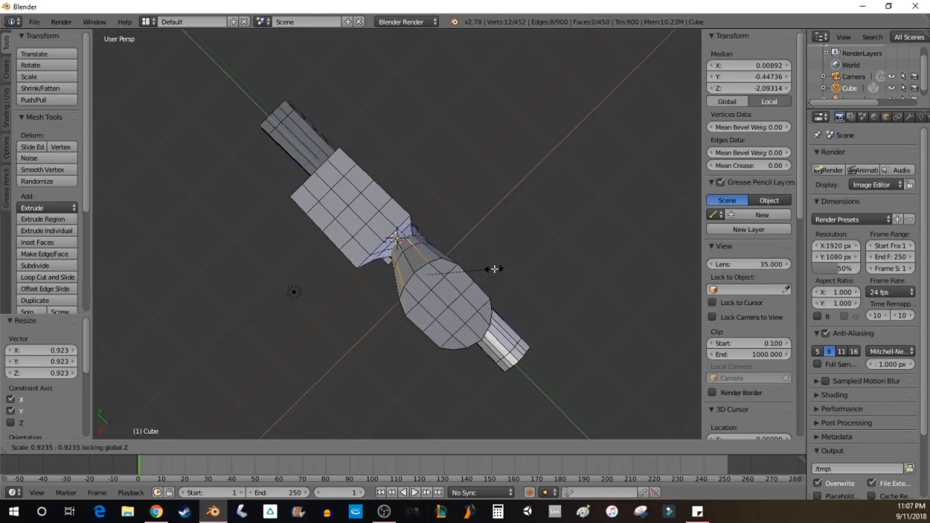
click(494, 269)
middle_drag(517, 279, 444, 292)
middle_drag(592, 244, 437, 222)
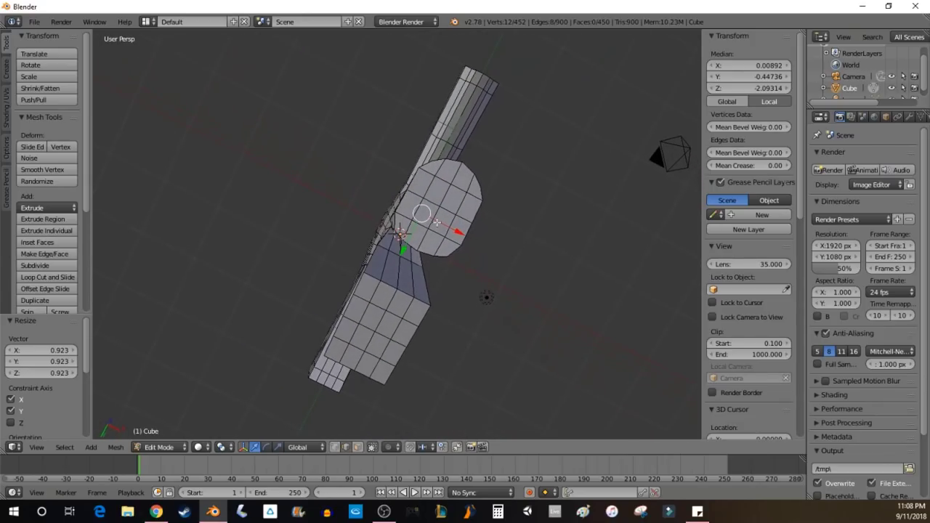
- Switch to face selection and lasso the front, back and sole faces of the rounded leg
middle_drag(533, 107, 617, 178)
scroll(599, 296, down, 2)
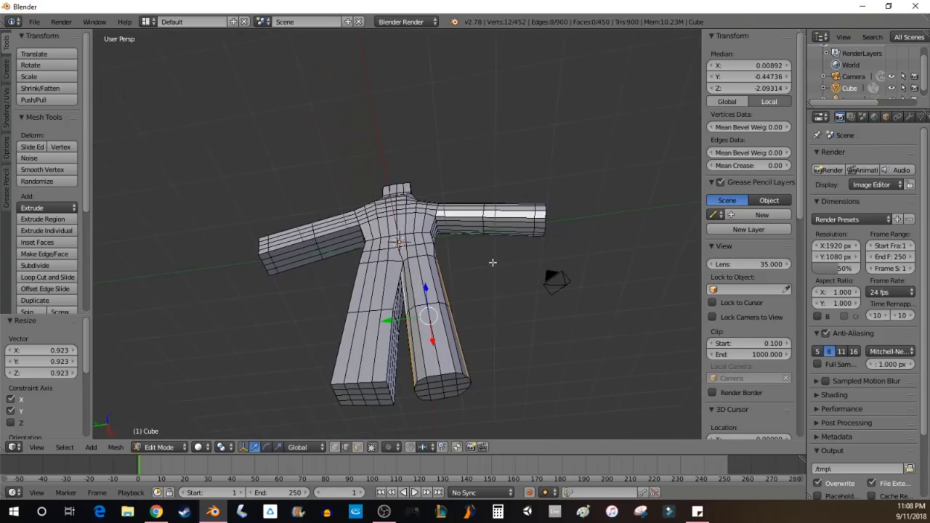
mouse_move(417, 281)
ctrl+mouse_down()
mouse_move(436, 429)
mouse_move(488, 281)
ctrl+mouse_up()
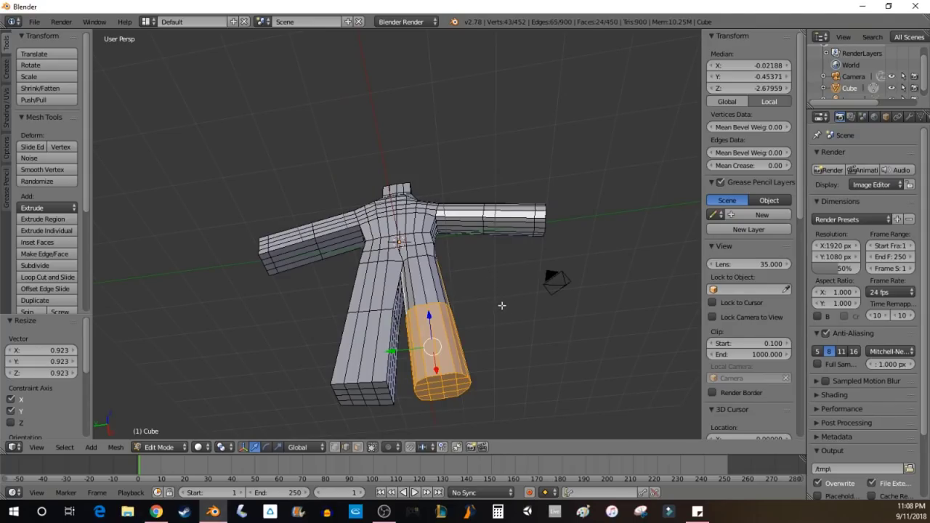
key(ctrl+Tab)
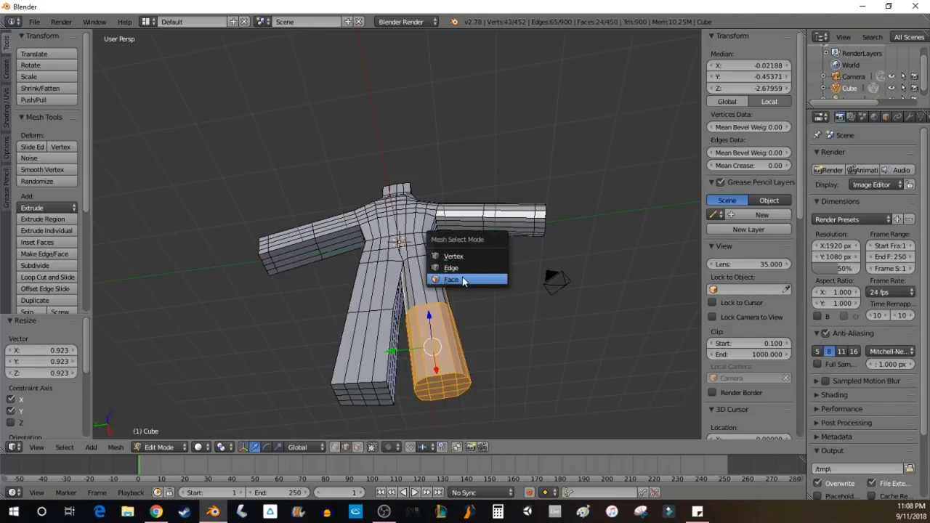
click(494, 280)
mouse_move(407, 306)
ctrl+mouse_down()
mouse_move(427, 409)
mouse_move(545, 344)
ctrl+mouse_up()
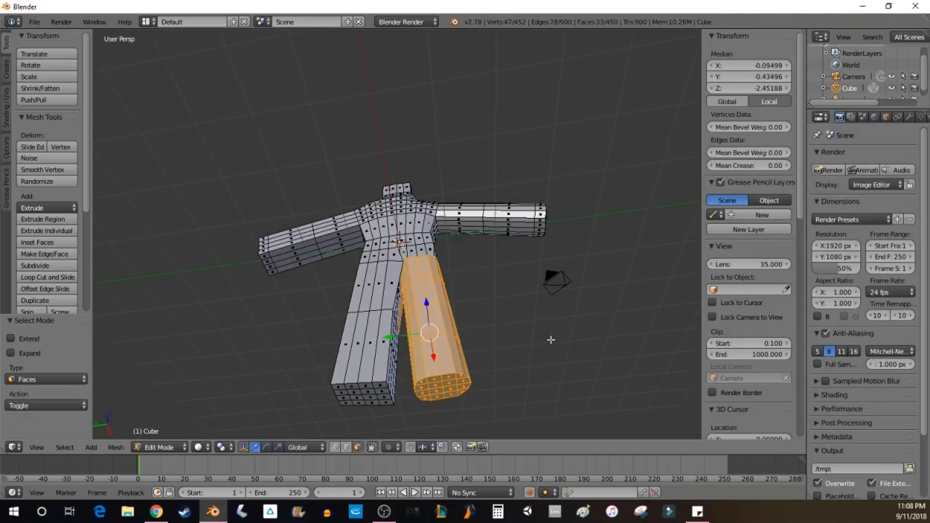
middle_drag(573, 289, 390, 305)
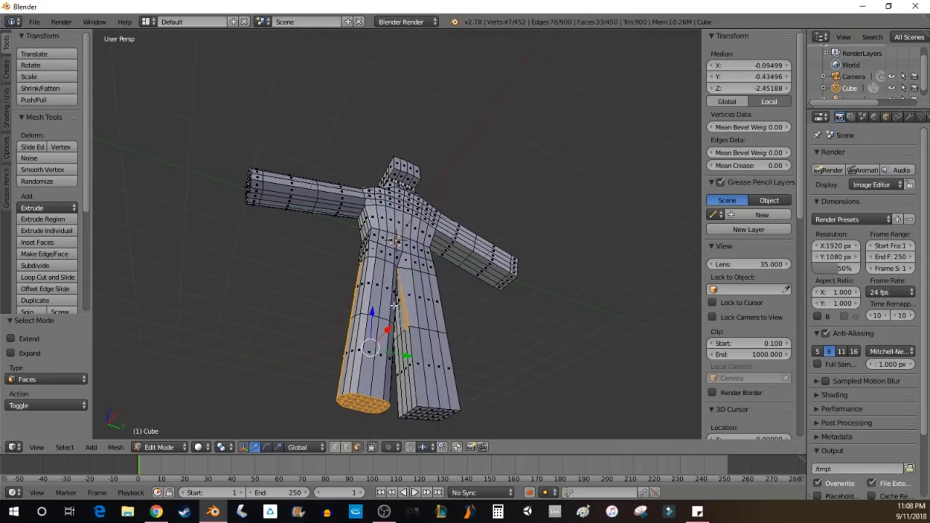
mouse_move(392, 298)
ctrl+mouse_down()
mouse_move(340, 399)
mouse_move(393, 414)
ctrl+mouse_up()
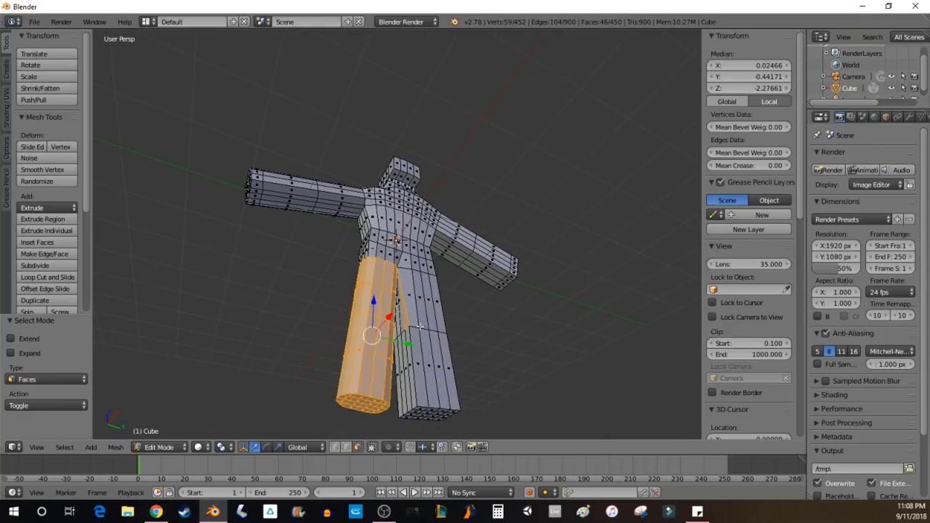
- Deselect the stray face on the other leg and add the missing inner faces of the rounded leg
scroll(417, 318, up, 4)
scroll(418, 399, down, 2)
shift+right_click(413, 378)
middle_drag(414, 377, 600, 265)
shift+right_click(428, 133)
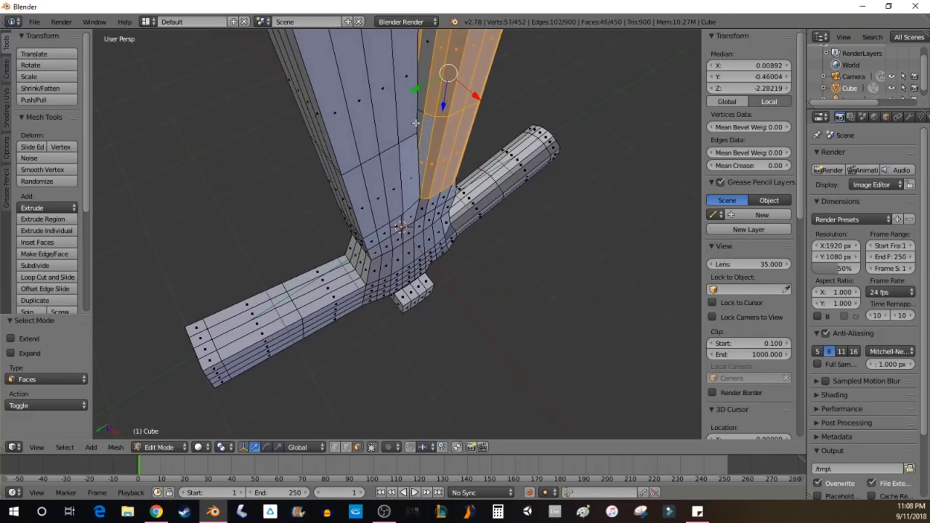
shift+right_click(420, 86)
- Scale the rounded leg's selected faces to about 0.721 along Y and shift them about 0.003 along Y
middle_drag(543, 59, 474, 236)
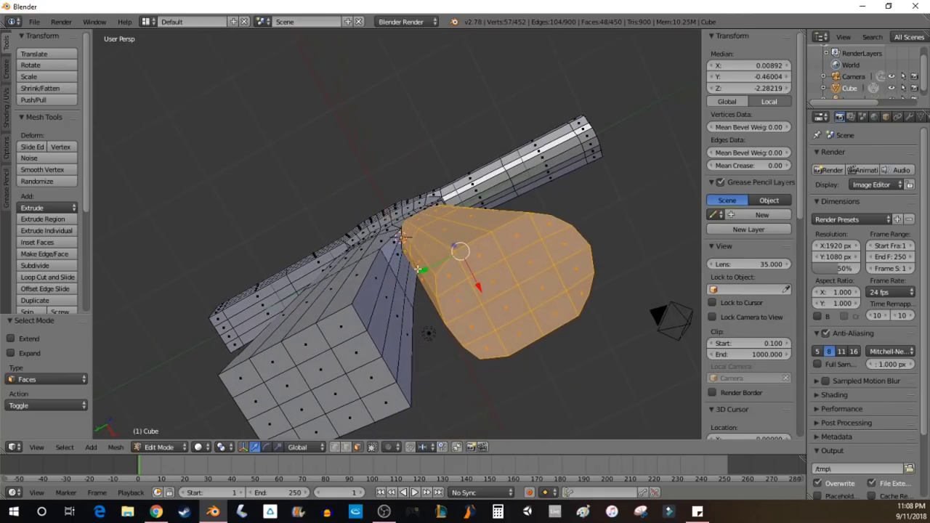
key(s)
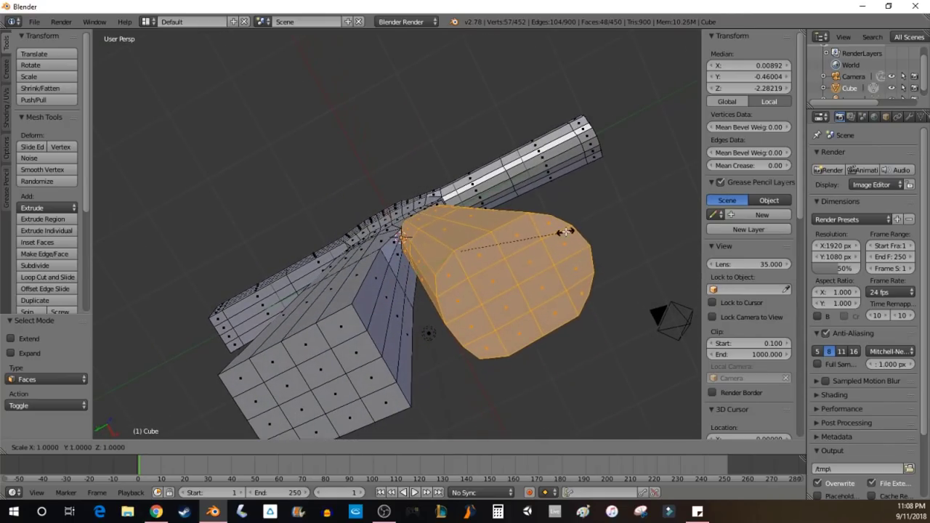
key(y)
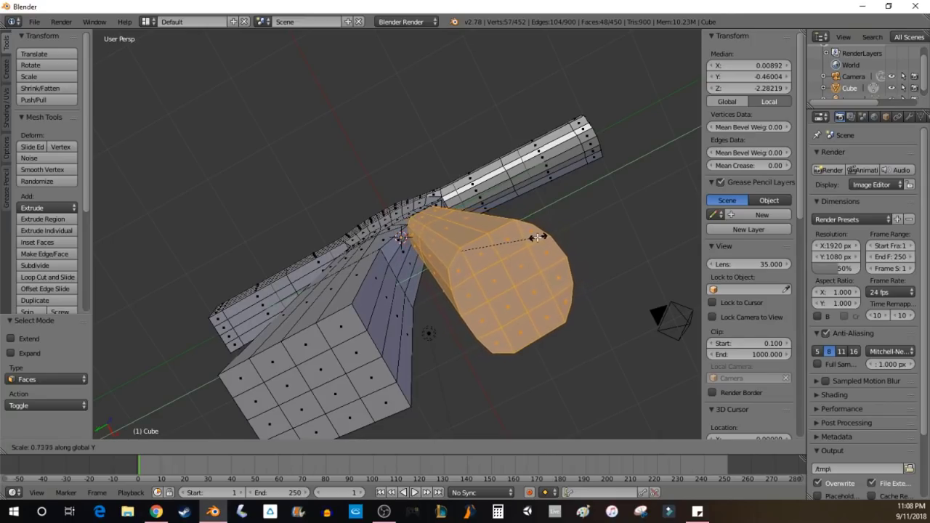
click(537, 238)
middle_drag(541, 177, 496, 300)
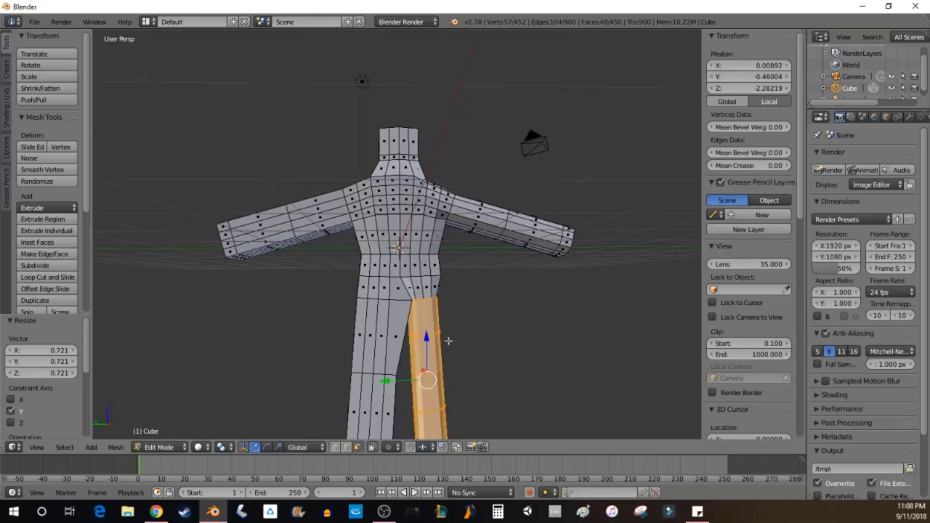
drag(415, 379, 403, 382)
scroll(411, 297, up, 3)
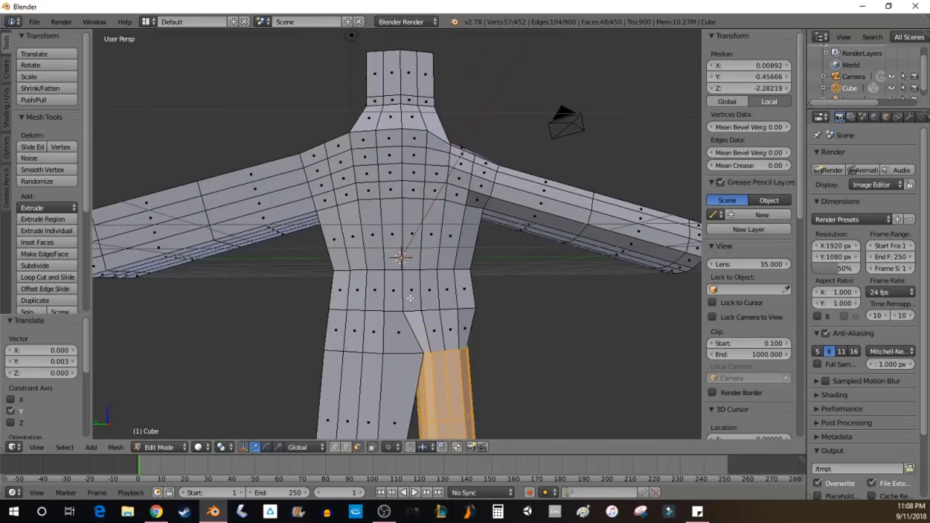
scroll(414, 313, down, 3)
scroll(445, 330, up, 4)
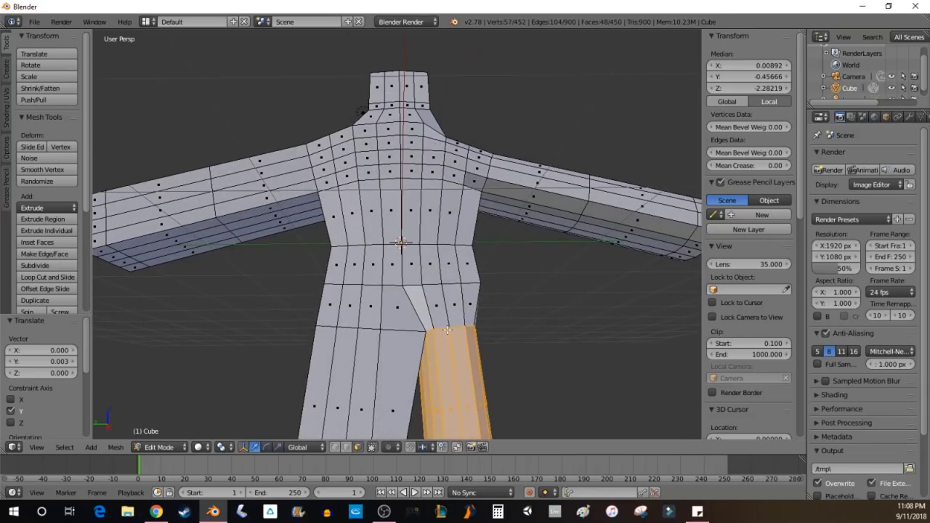
- Select the four upper inner-thigh faces of the boxy leg and delete them as faces
middle_drag(445, 331, 418, 256)
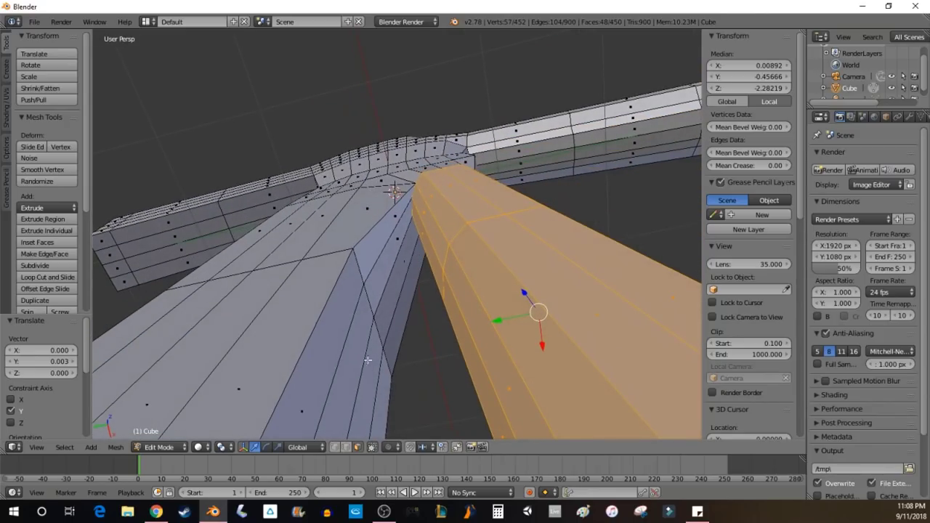
middle_drag(448, 243, 428, 376)
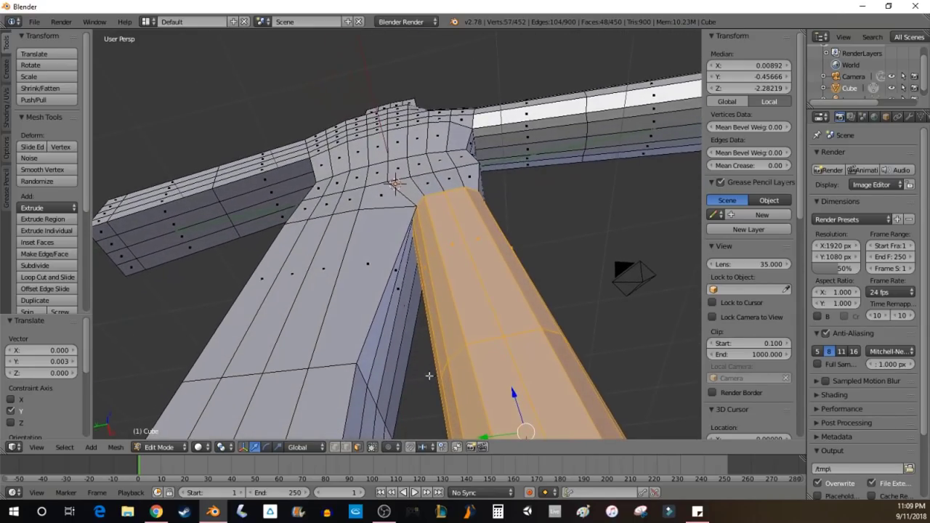
right_click(407, 337)
shift+right_click(387, 301)
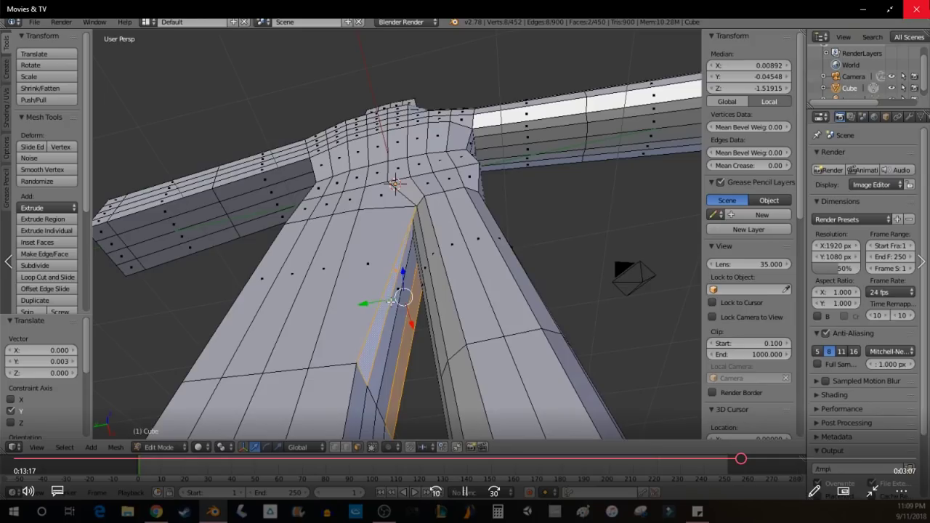
shift+right_click(401, 323)
shift+right_click(388, 323)
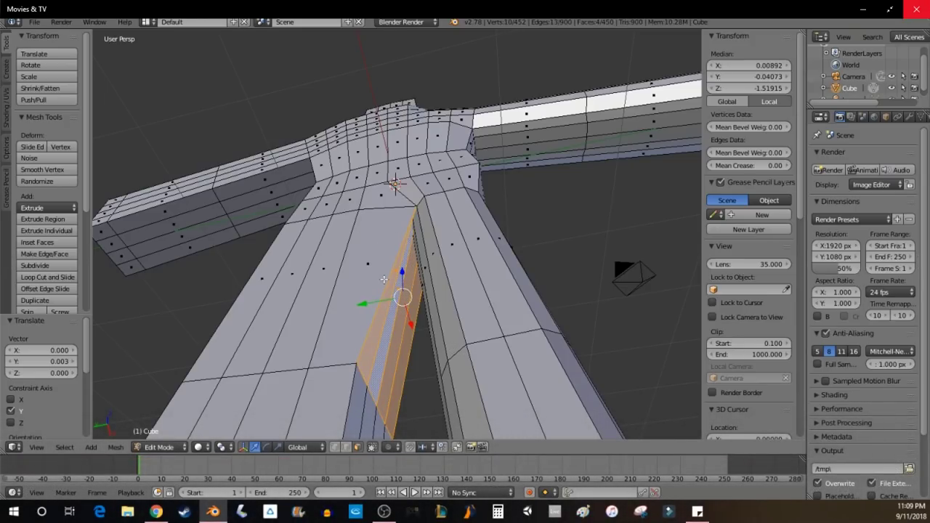
key(x)
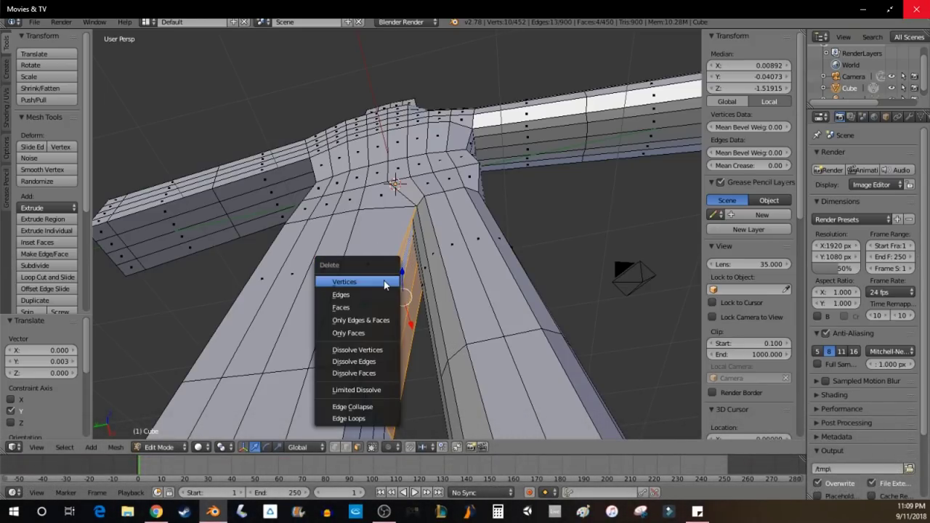
click(354, 308)
middle_drag(436, 307, 441, 311)
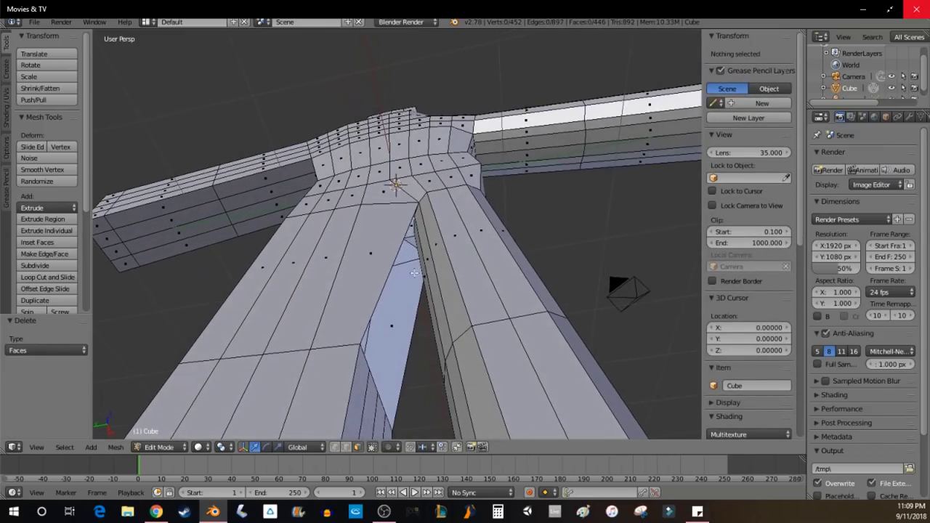
- Delete the innermost upper front and back faces of the boxy leg beside the opened inner thigh
right_click(384, 243)
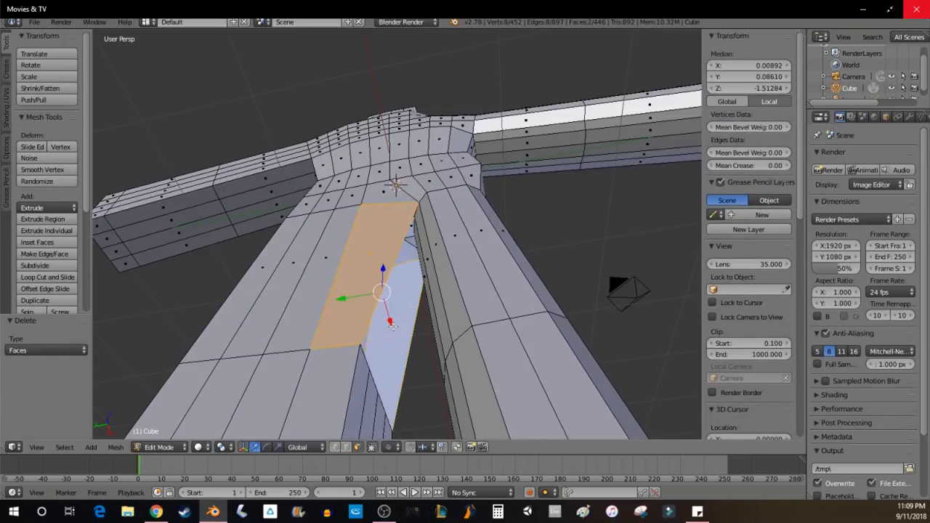
key(x)
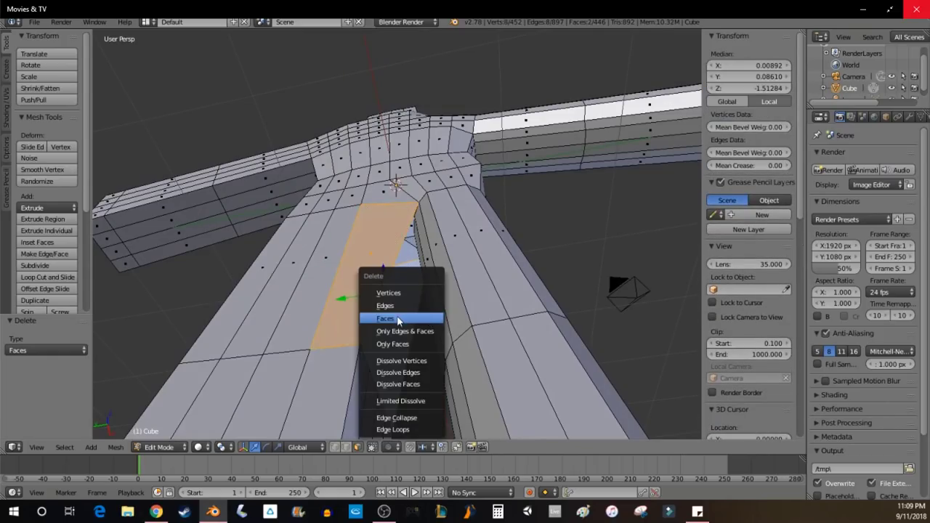
click(428, 317)
middle_drag(432, 303, 459, 287)
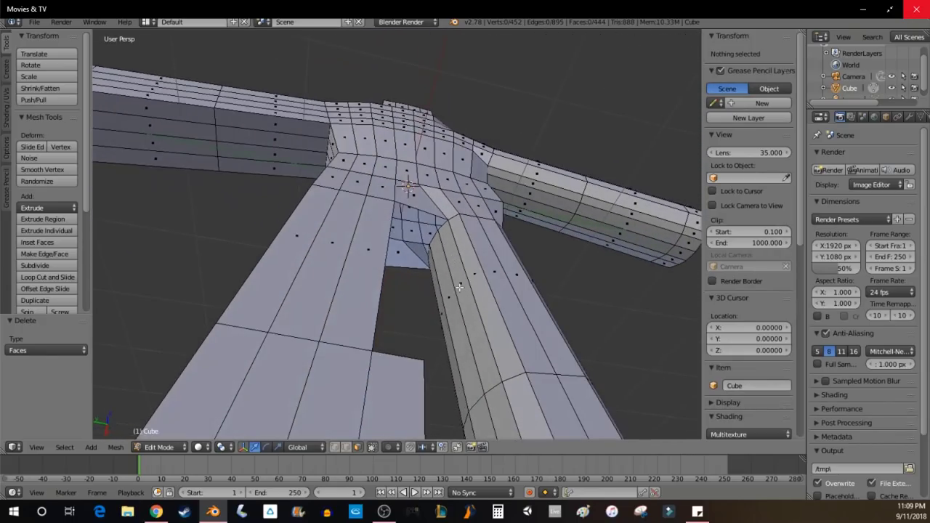
middle_drag(418, 165, 388, 206)
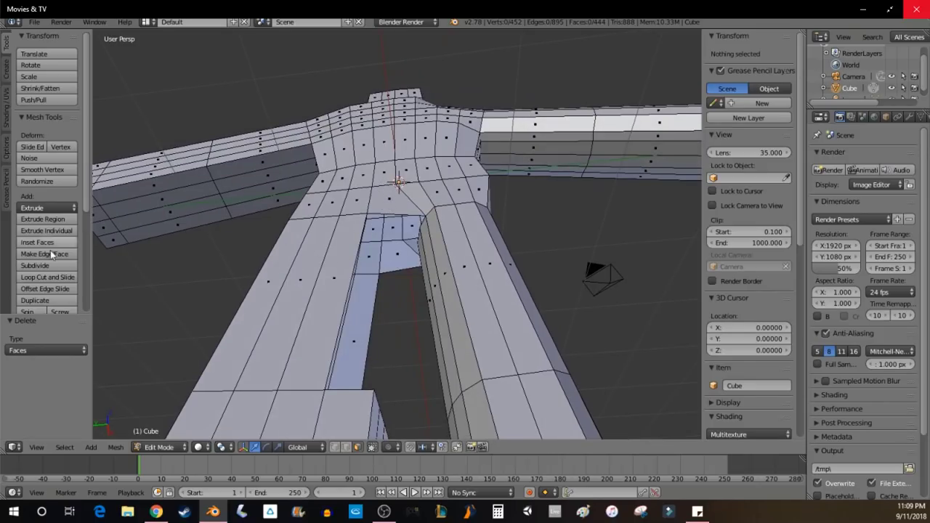
- Knife-cut the front pelvis face above the opening from its lower edge to its upper edge
scroll(51, 231, down, 3)
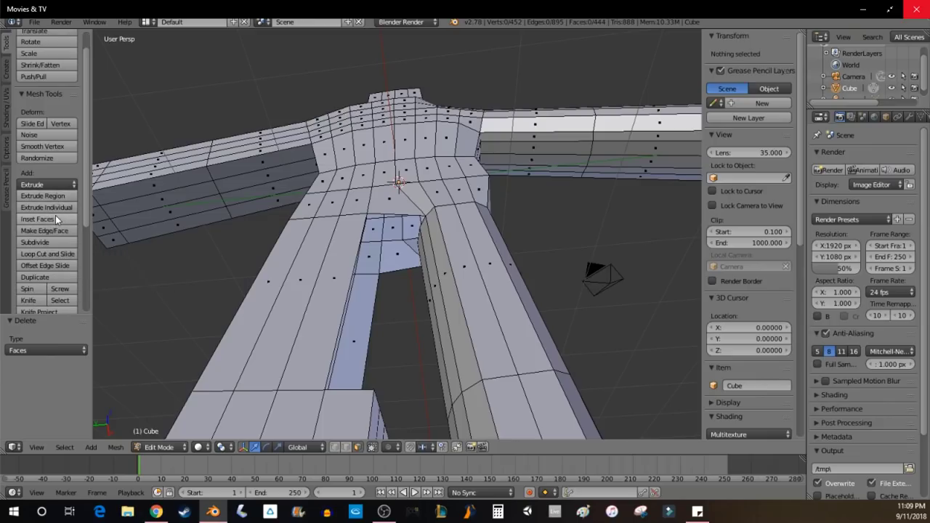
click(29, 254)
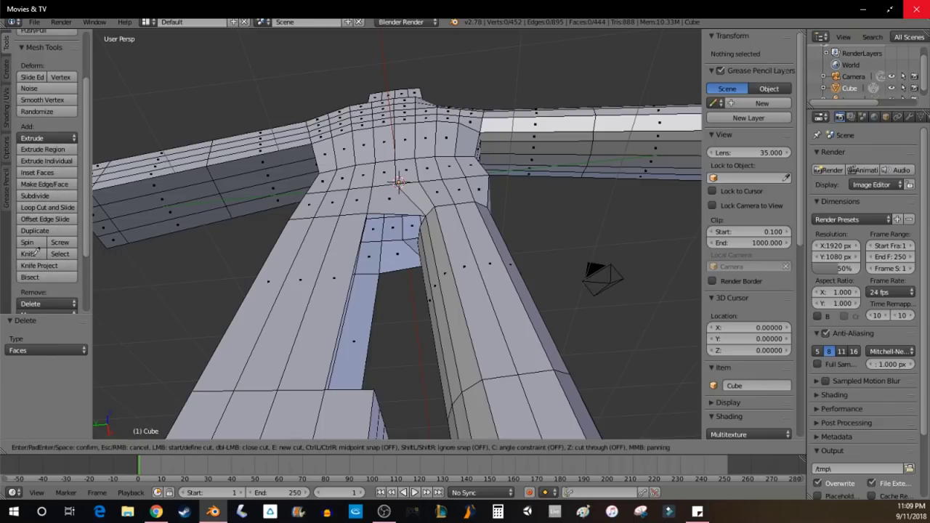
click(393, 213)
click(384, 185)
key(Return)
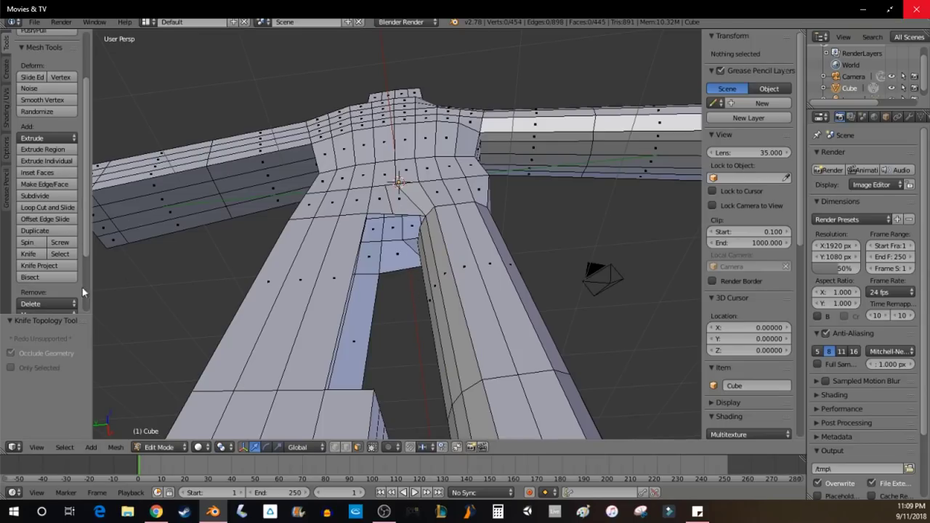
- Knife-cut the matching back pelvis face, seen through the opening, between its two horizontal edges
click(29, 254)
click(393, 240)
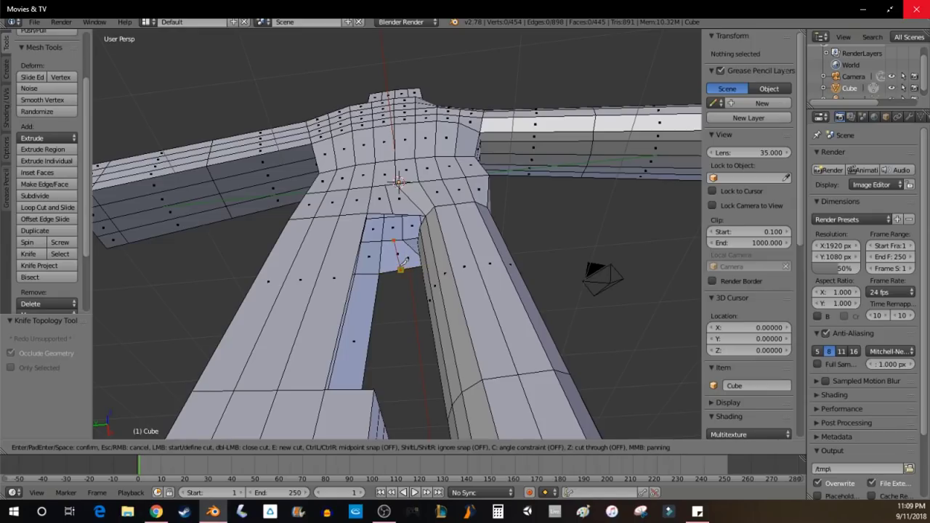
click(400, 266)
key(Return)
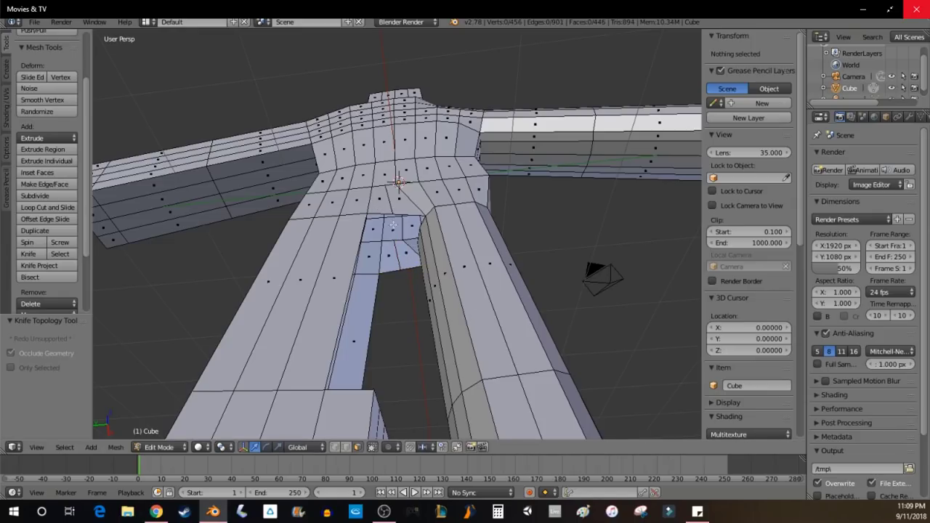
middle_drag(420, 332, 390, 334)
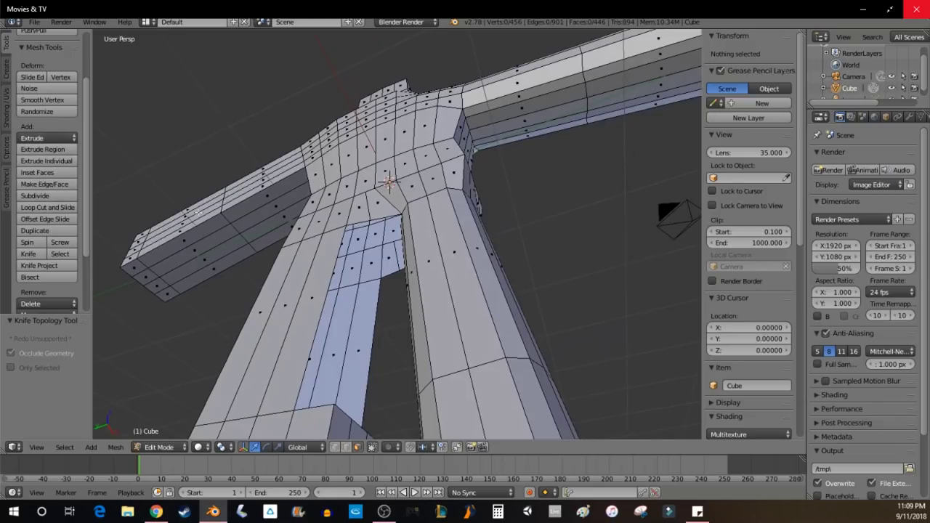
- In vertex selection, fill the boxy leg's front upper gap with a face from the new cut vertex to the inner knee corner
middle_drag(379, 258, 376, 303)
key(ctrl+Tab)
click(366, 281)
right_click(387, 227)
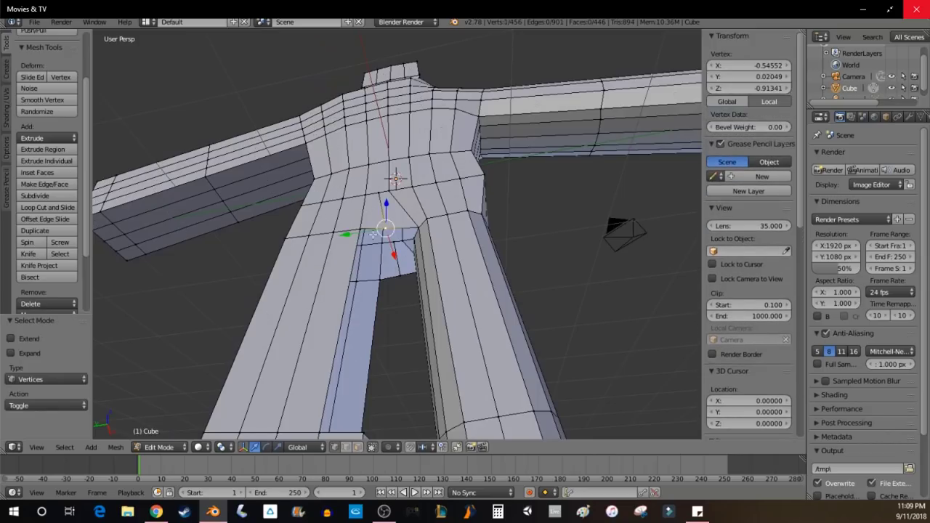
shift+right_click(359, 227)
alt+shift+right_click(317, 432)
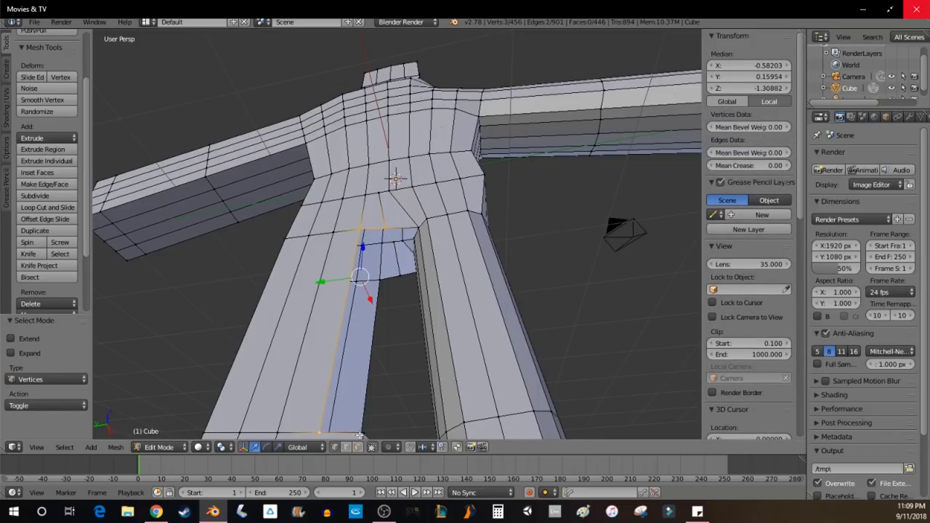
key(f)
middle_drag(409, 349, 392, 316)
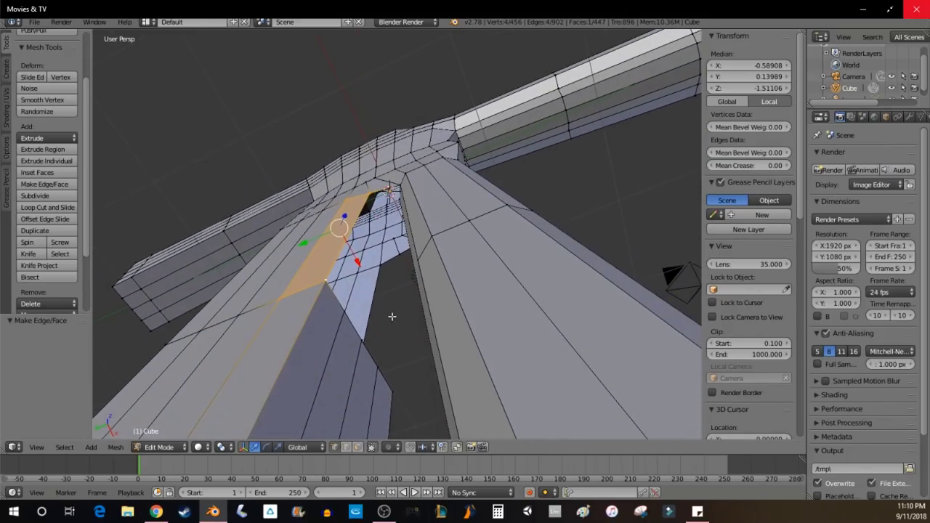
- Try a face bridging the front and back pelvis edges above the boxy leg, and delete it
right_click(398, 252)
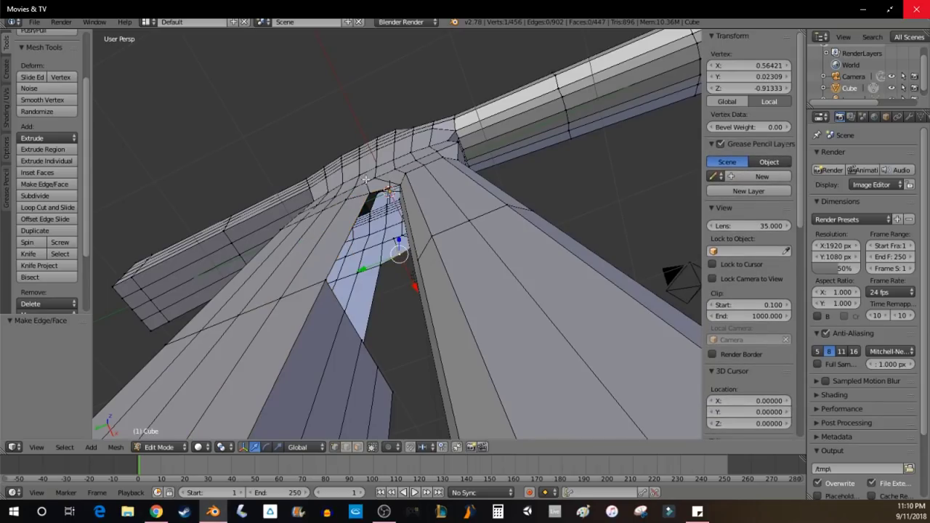
shift+right_click(398, 271)
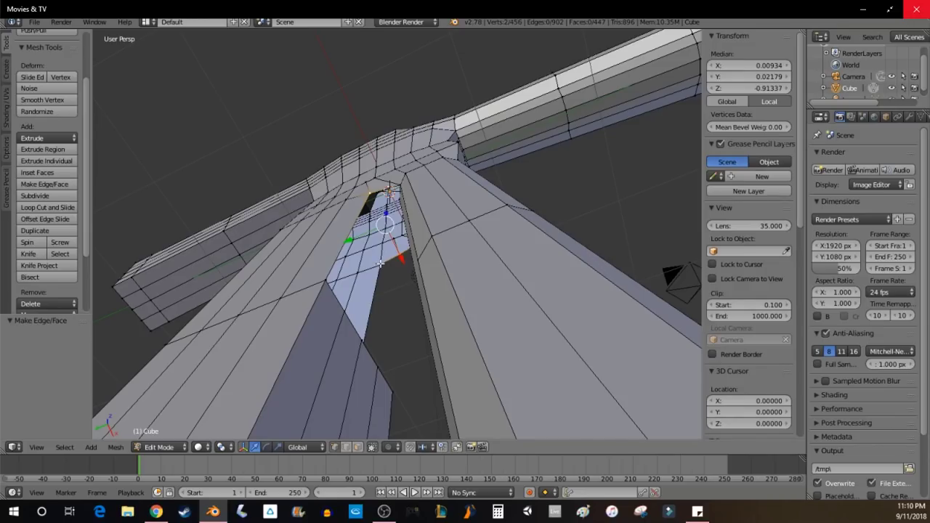
shift+right_click(381, 263)
shift+right_click(345, 197)
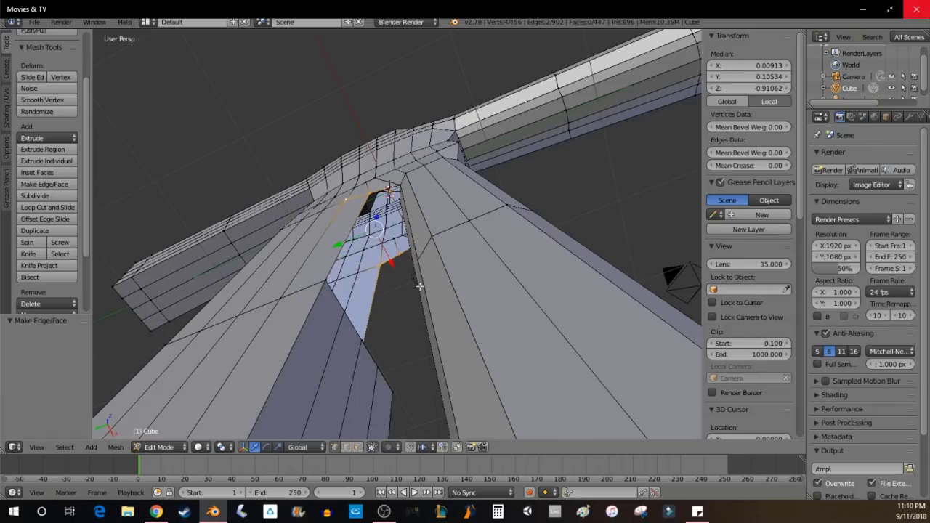
key(f)
middle_drag(392, 258, 396, 281)
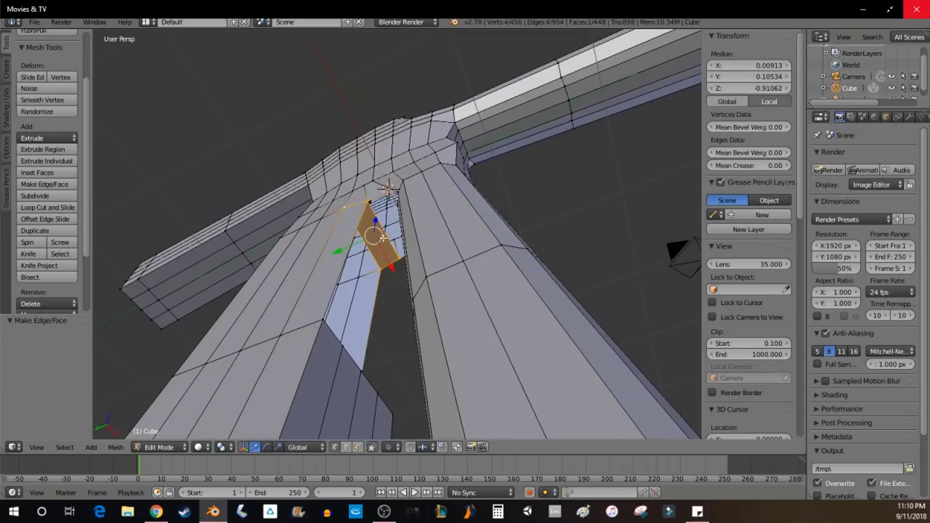
key(x)
click(369, 242)
- Fill the boxy leg's back upper gap with a face between the back cut edge and the knee-level edge
middle_drag(370, 208, 388, 248)
right_click(397, 279)
shift+right_click(382, 279)
middle_drag(373, 400, 428, 410)
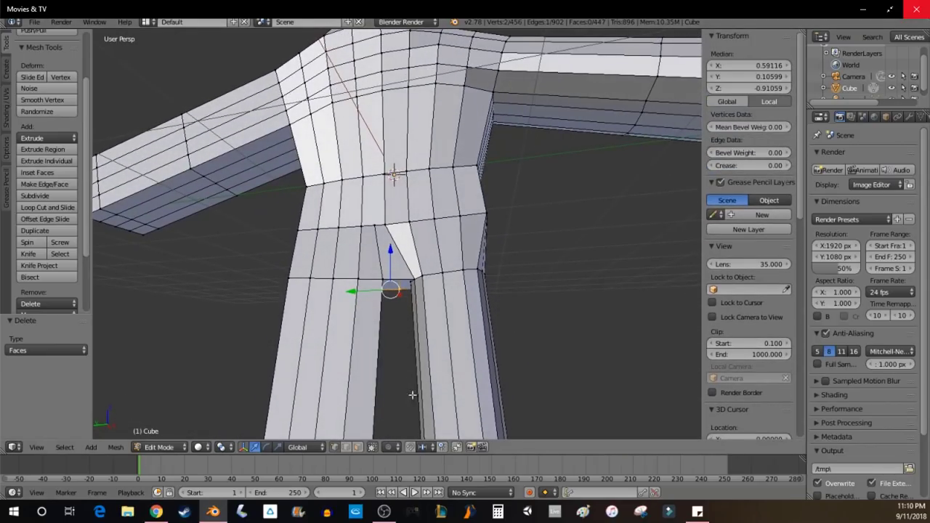
scroll(476, 306, down, 3)
scroll(452, 328, up, 3)
shift+right_click(378, 378)
shift+right_click(392, 380)
shift+right_click(389, 383)
shift+right_click(395, 378)
shift+right_click(390, 381)
shift+right_click(393, 378)
key(f)
middle_drag(446, 346, 429, 298)
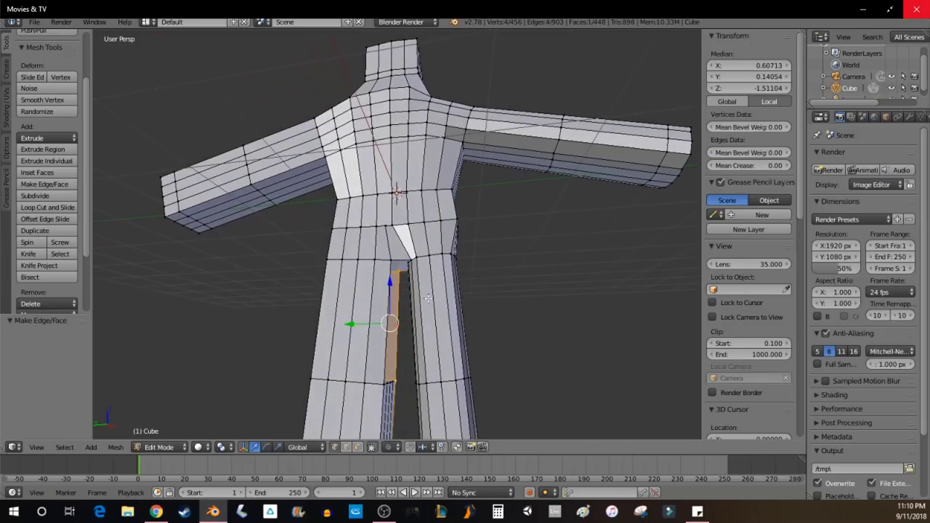
- Fill the boxy leg's open upper inner thigh with one face joining its front and back edges
shift+right_click(396, 271)
shift+right_click(389, 381)
shift+right_click(383, 384)
shift+right_click(391, 260)
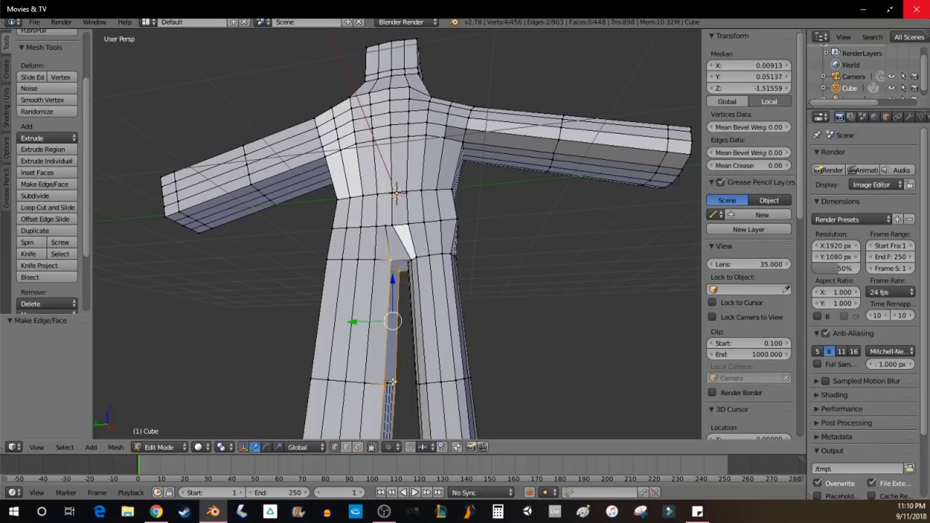
key(f)
middle_drag(409, 350, 424, 257)
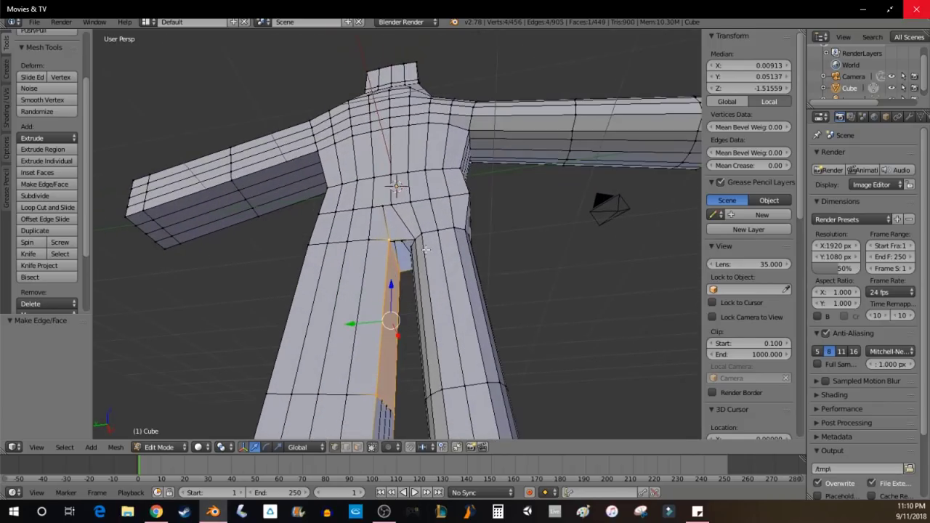
- Select the vertices around the remaining opening under the crotch and fill it with a single face
scroll(424, 257, up, 7)
right_click(365, 256)
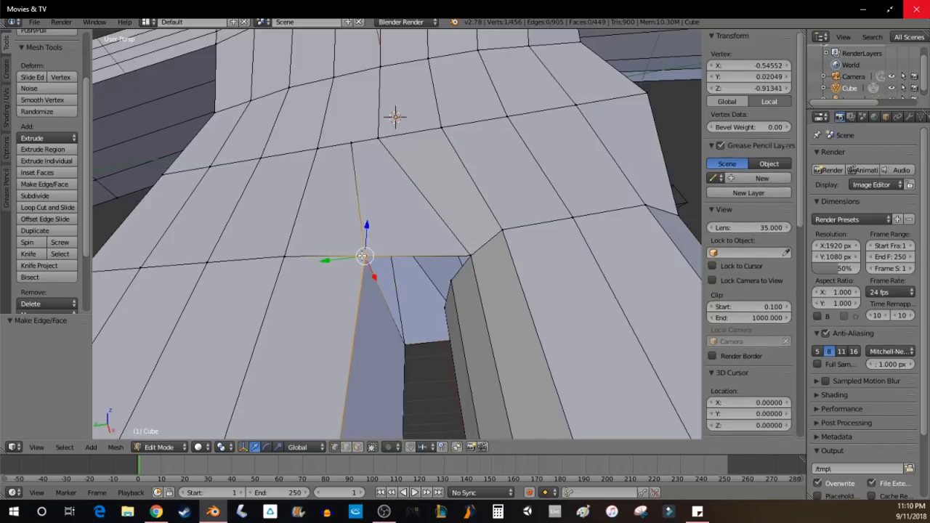
shift+right_click(471, 258)
middle_drag(460, 295, 489, 285)
shift+right_click(477, 295)
shift+right_click(468, 318)
middle_drag(477, 320, 555, 359)
shift+right_click(327, 355)
shift+right_click(392, 343)
key(f)
middle_drag(482, 339, 423, 325)
scroll(469, 323, down, 4)
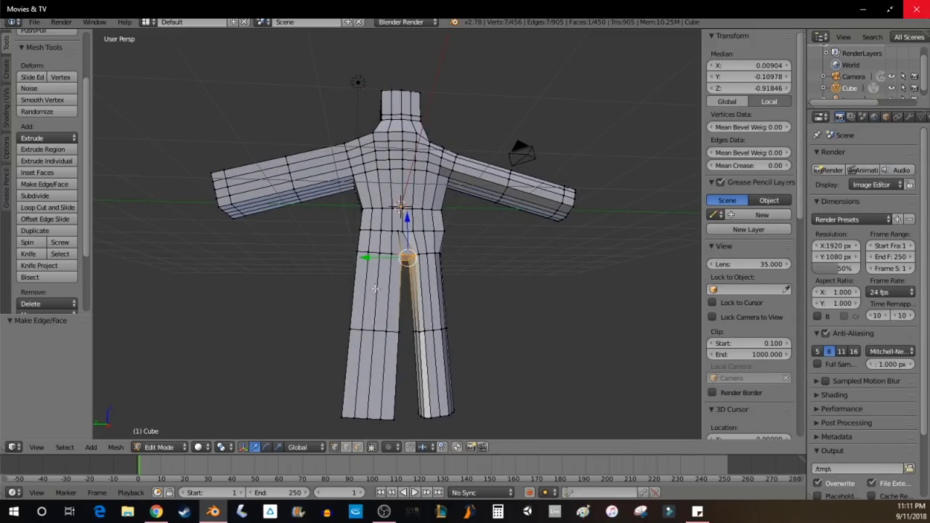
- Switch the mesh selection mode from vertices to faces
scroll(471, 270, down, 2)
middle_drag(472, 270, 208, 289)
scroll(210, 288, up, 4)
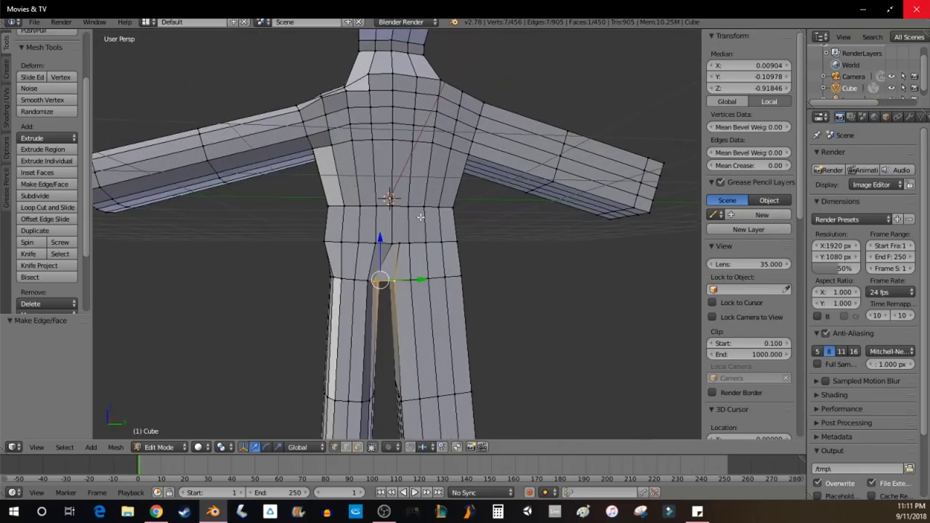
middle_drag(358, 230, 436, 225)
key(ctrl+Tab)
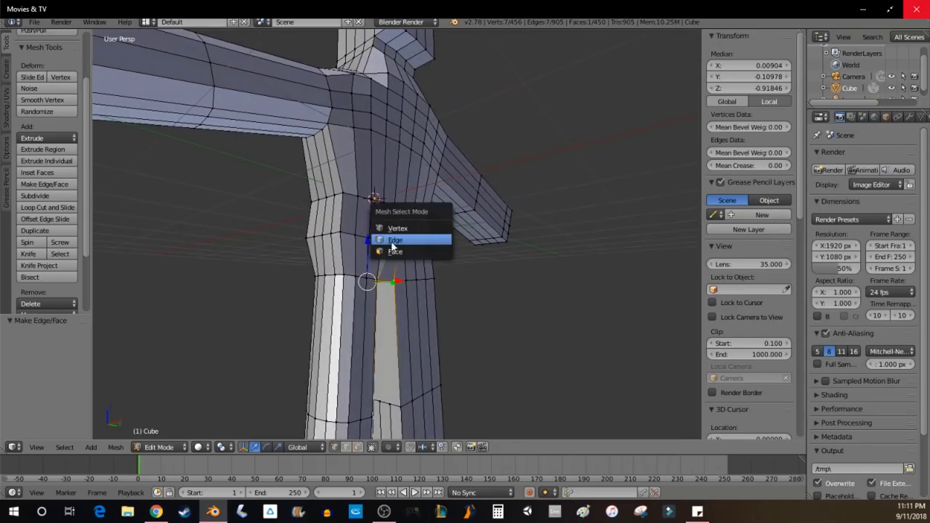
click(397, 256)
middle_drag(501, 256, 435, 263)
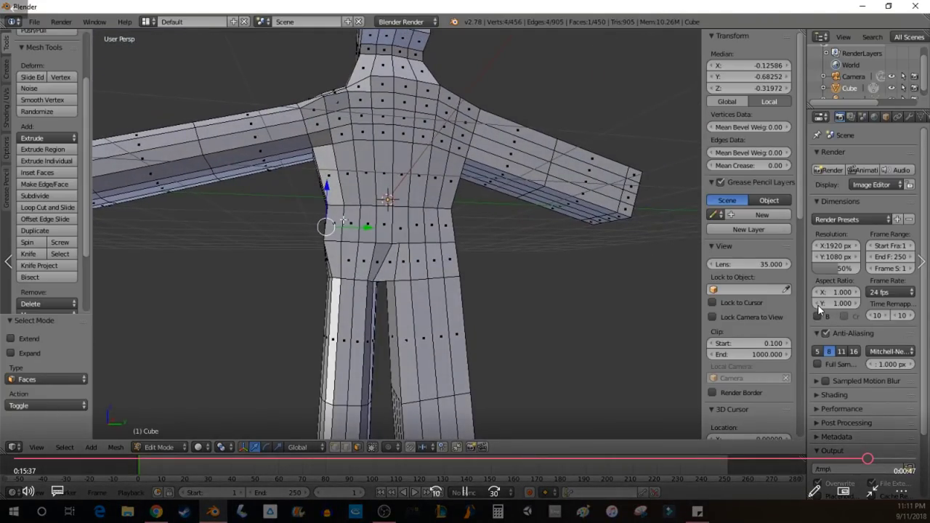
middle_drag(342, 224, 406, 244)
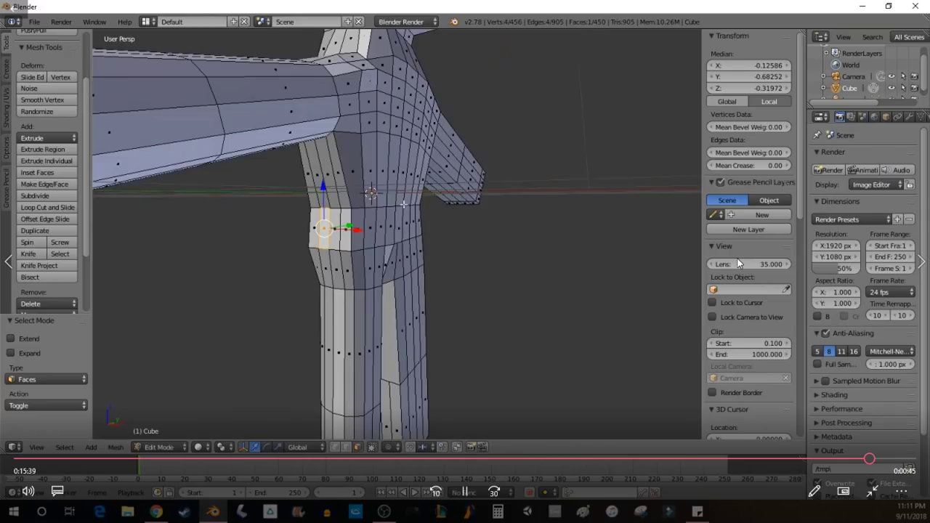
- Select the block of faces four wide and three high across the figure's upper chest
right_click(382, 125)
ctrl+right_click(419, 135)
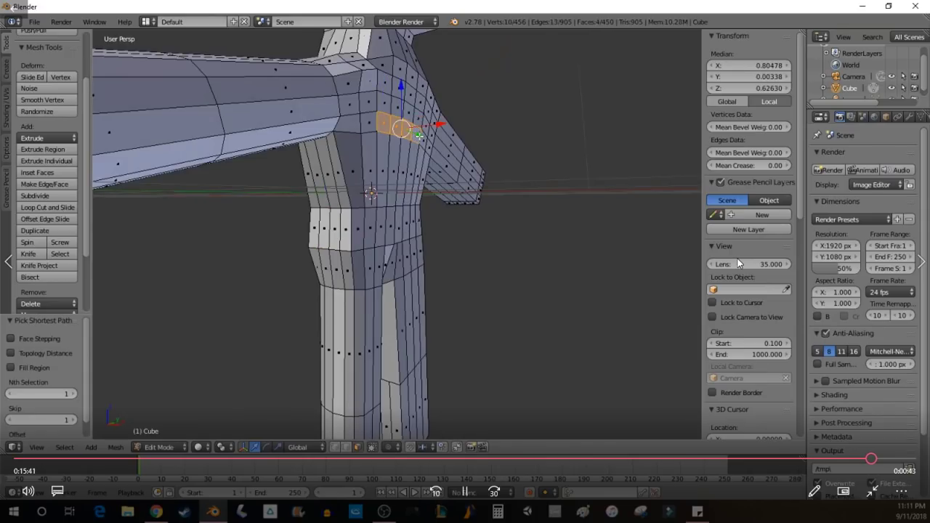
ctrl+right_click(423, 100)
ctrl+right_click(382, 93)
middle_drag(497, 129, 367, 112)
ctrl+right_click(367, 112)
ctrl+right_click(405, 109)
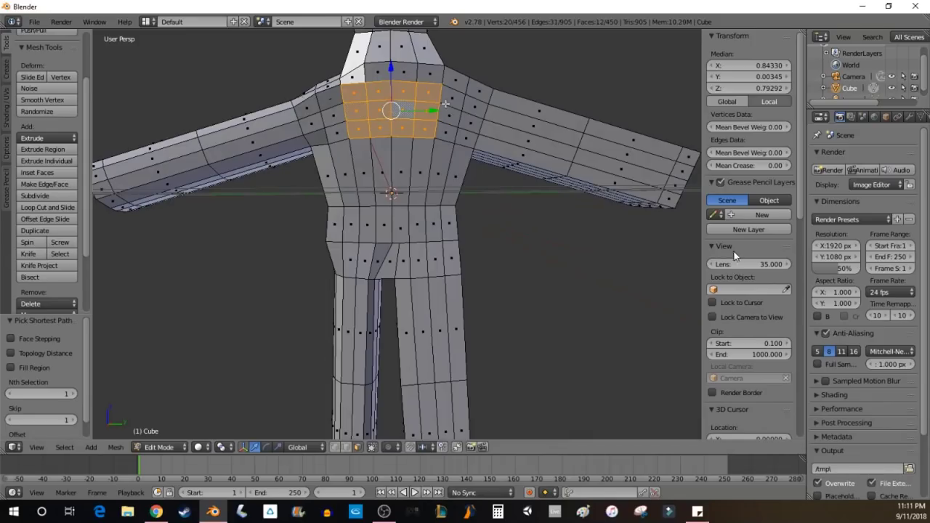